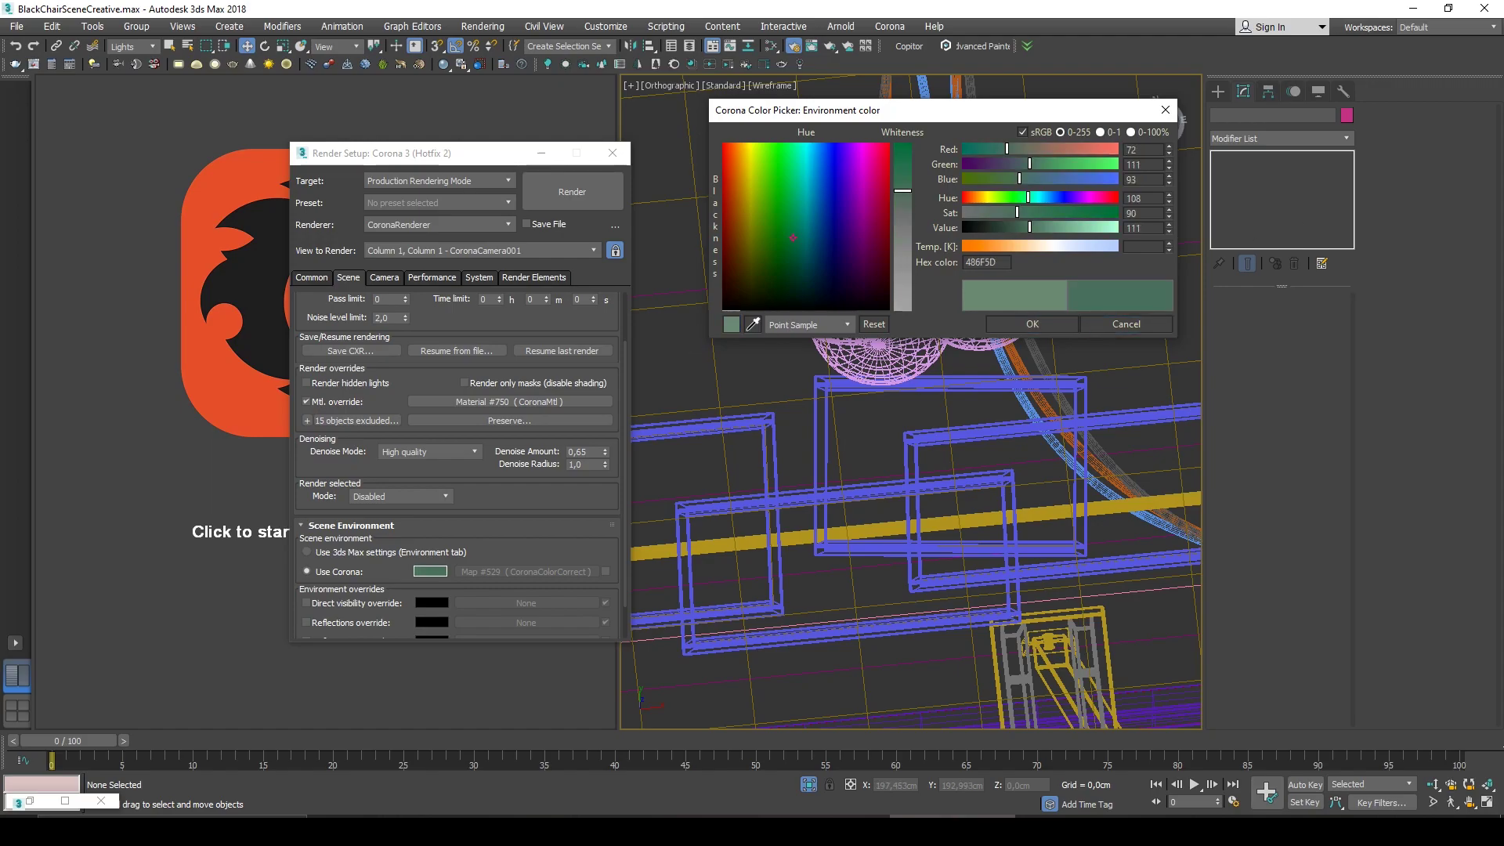
# Apply the dark green Corona environment color and put away the render setup dialog.
pyautogui.click(1005, 325)
pyautogui.click(540, 155)
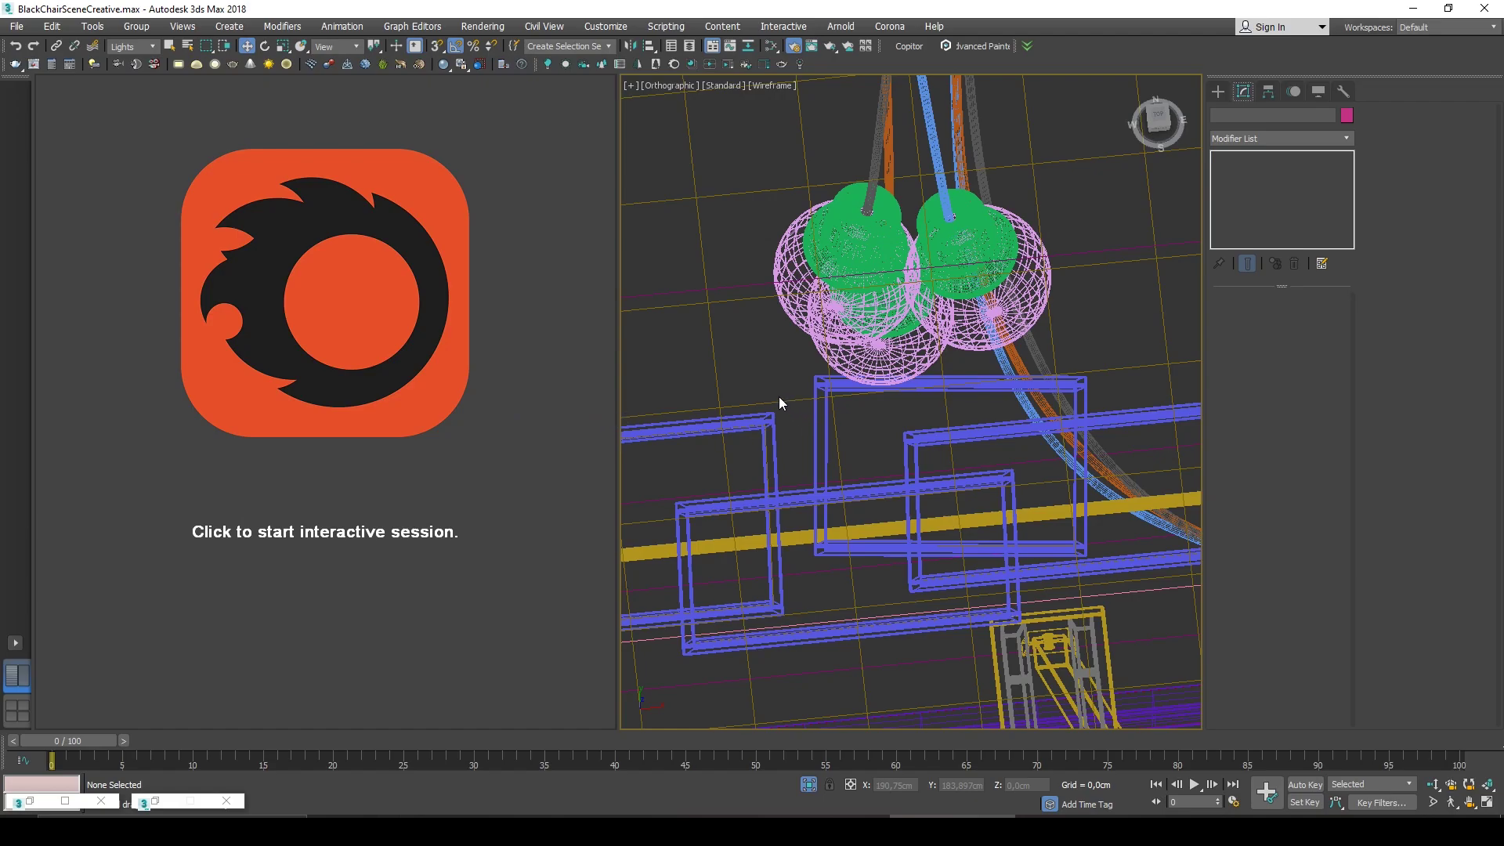
# Create an orange spherical Corona light with a radius of about 3.8 cm at the hanging bulbs.
pyautogui.moveTo(786, 398); pyautogui.dragTo(795, 420, button='middle')
pyautogui.press('t')
pyautogui.scroll(5, 919, 430)
pyautogui.click(1217, 92)
pyautogui.scroll(2, 971, 383)
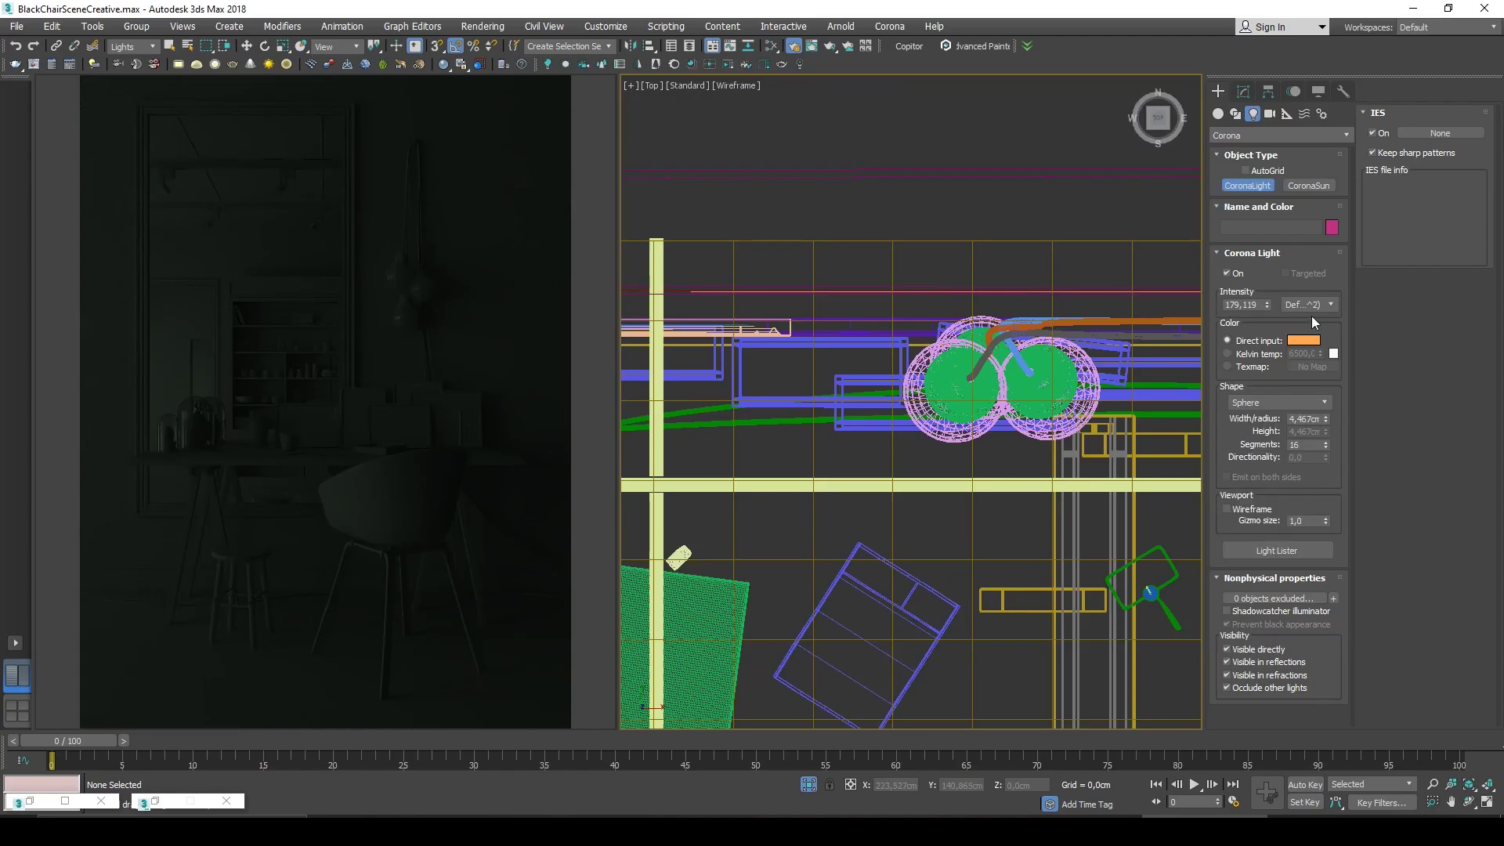
pyautogui.moveTo(949, 384); pyautogui.dragTo(964, 400)
# Raise the sphere light from the floor up to the height of the hanging bulbs.
pyautogui.press('w')
pyautogui.keyDown('alt'); pyautogui.moveTo(933, 469); pyautogui.dragTo(983, 392, button='middle'); pyautogui.keyUp('alt')
pyautogui.moveTo(929, 552); pyautogui.dragTo(929, 128)
pyautogui.moveTo(929, 127); pyautogui.dragTo(901, 534, button='middle')
pyautogui.moveTo(911, 540); pyautogui.dragTo(884, 443)
# Center the sphere light inside the lowest hanging bulb using the top and front views.
pyautogui.press('t')
pyautogui.scroll(-4, 919, 436)
pyautogui.press('z')
pyautogui.scroll(-3, 883, 435)
pyautogui.scroll(-3, 893, 492)
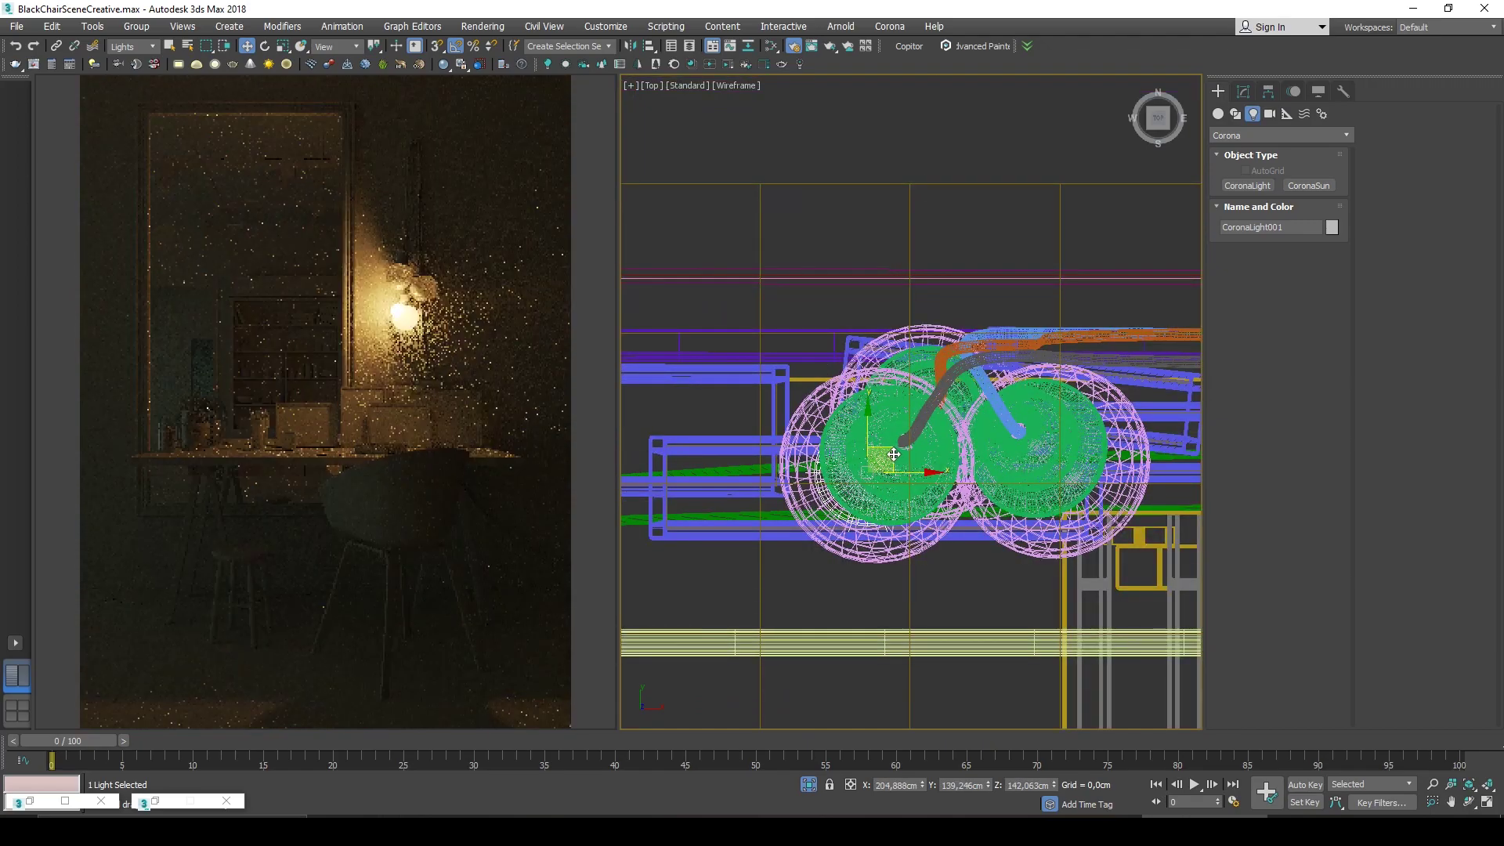
pyautogui.press('f')
pyautogui.press('z')
pyautogui.scroll(-5, 865, 512)
pyautogui.moveTo(863, 514); pyautogui.dragTo(763, 438, button='middle')
pyautogui.moveTo(781, 406); pyautogui.dragTo(868, 479)
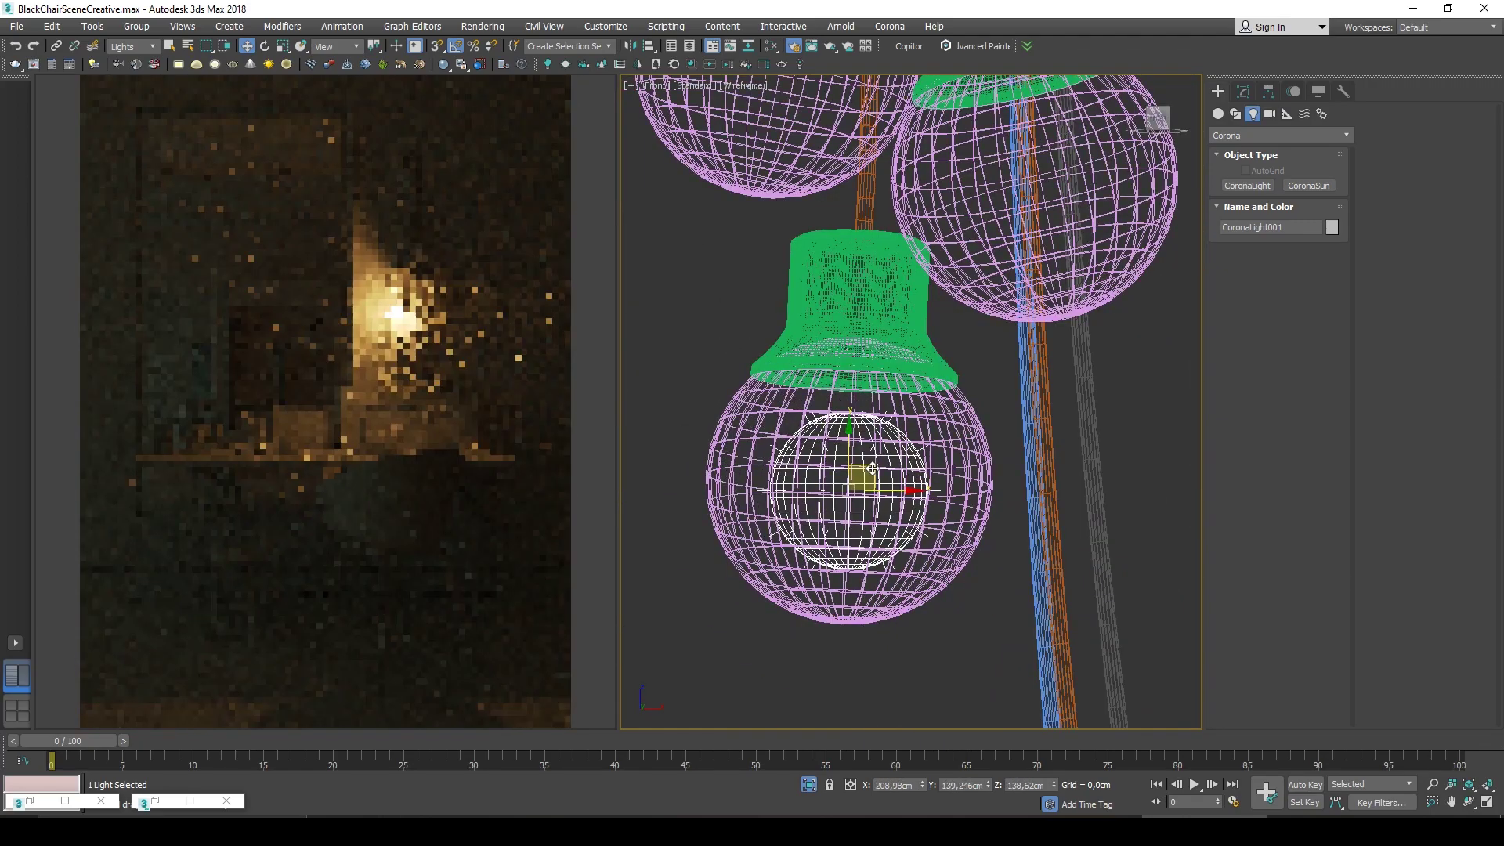
# Clone the sphere light as instances into the other two hanging bulbs.
pyautogui.moveTo(876, 462); pyautogui.dragTo(878, 561, button='middle')
pyautogui.keyDown('shift'); pyautogui.moveTo(877, 561); pyautogui.dragTo(1042, 258); pyautogui.keyUp('shift')
pyautogui.click(744, 479)
pyautogui.moveTo(791, 549)
pyautogui.mouseDown(button='middle')
pyautogui.moveTo(889, 456)
pyautogui.moveTo(885, 472)
pyautogui.mouseUp(button='middle')
pyautogui.scroll(-2, 885, 473)
pyautogui.moveTo(1066, 267); pyautogui.dragTo(754, 398)
# Shift the lowest bulb's light in depth to about Y 142.8 cm so it sits inside its globe.
pyautogui.scroll(-4, 755, 401)
pyautogui.keyDown('alt'); pyautogui.moveTo(757, 403); pyautogui.dragTo(819, 443, button='middle'); pyautogui.keyUp('alt')
pyautogui.scroll(4, 789, 473)
pyautogui.click(775, 615)
pyautogui.moveTo(726, 618); pyautogui.dragTo(710, 597)
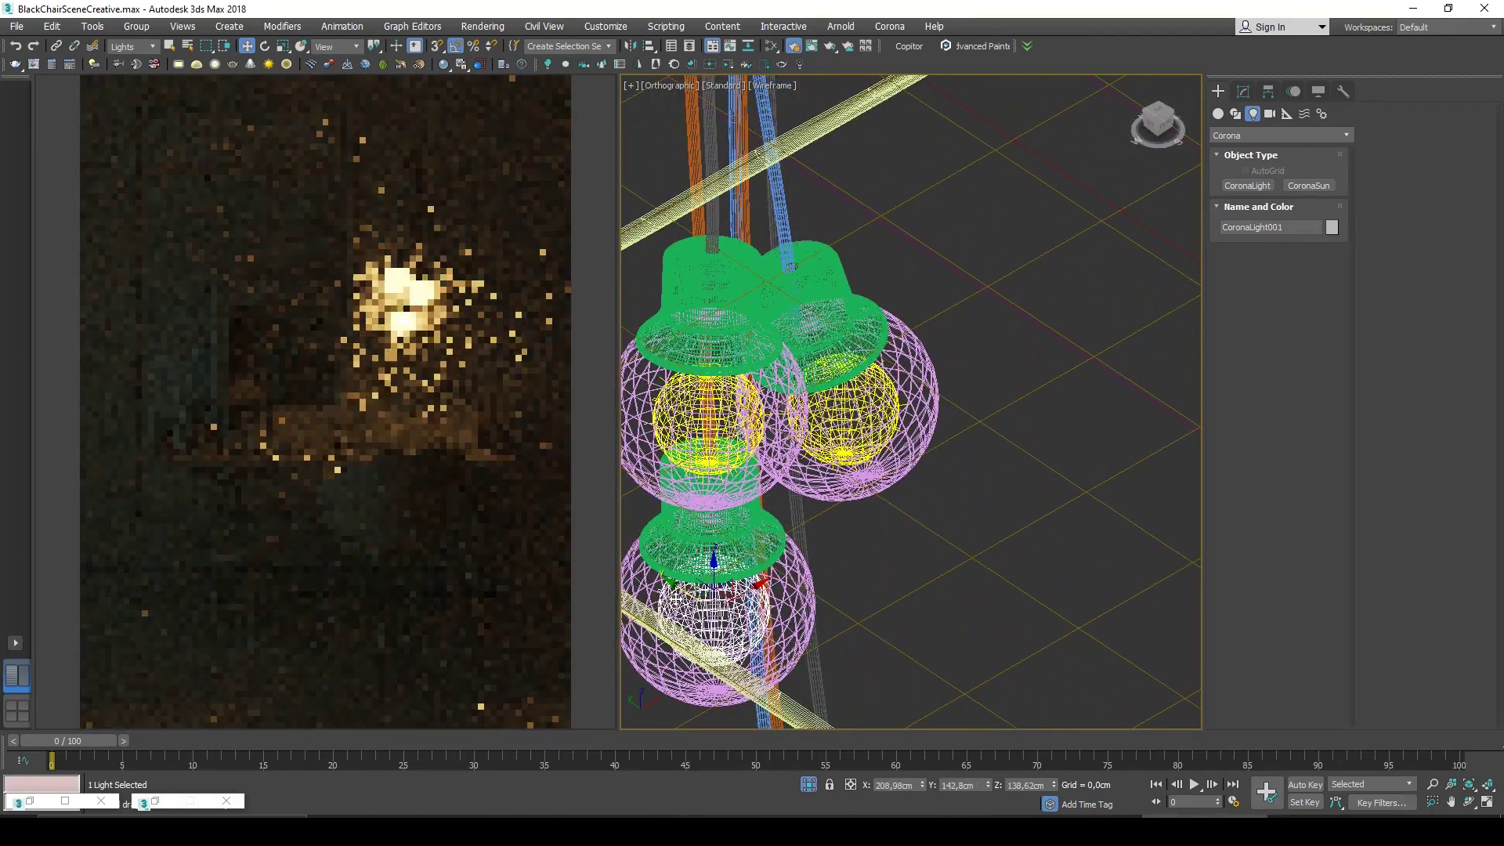
# Switch off the hanging bulb lights.
pyautogui.scroll(-3, 728, 591)
pyautogui.moveTo(771, 520); pyautogui.dragTo(862, 513, button='middle')
pyautogui.keyDown('alt'); pyautogui.moveTo(861, 513); pyautogui.dragTo(843, 529, button='middle'); pyautogui.keyUp('alt')
pyautogui.scroll(2, 842, 529)
pyautogui.click(1244, 92)
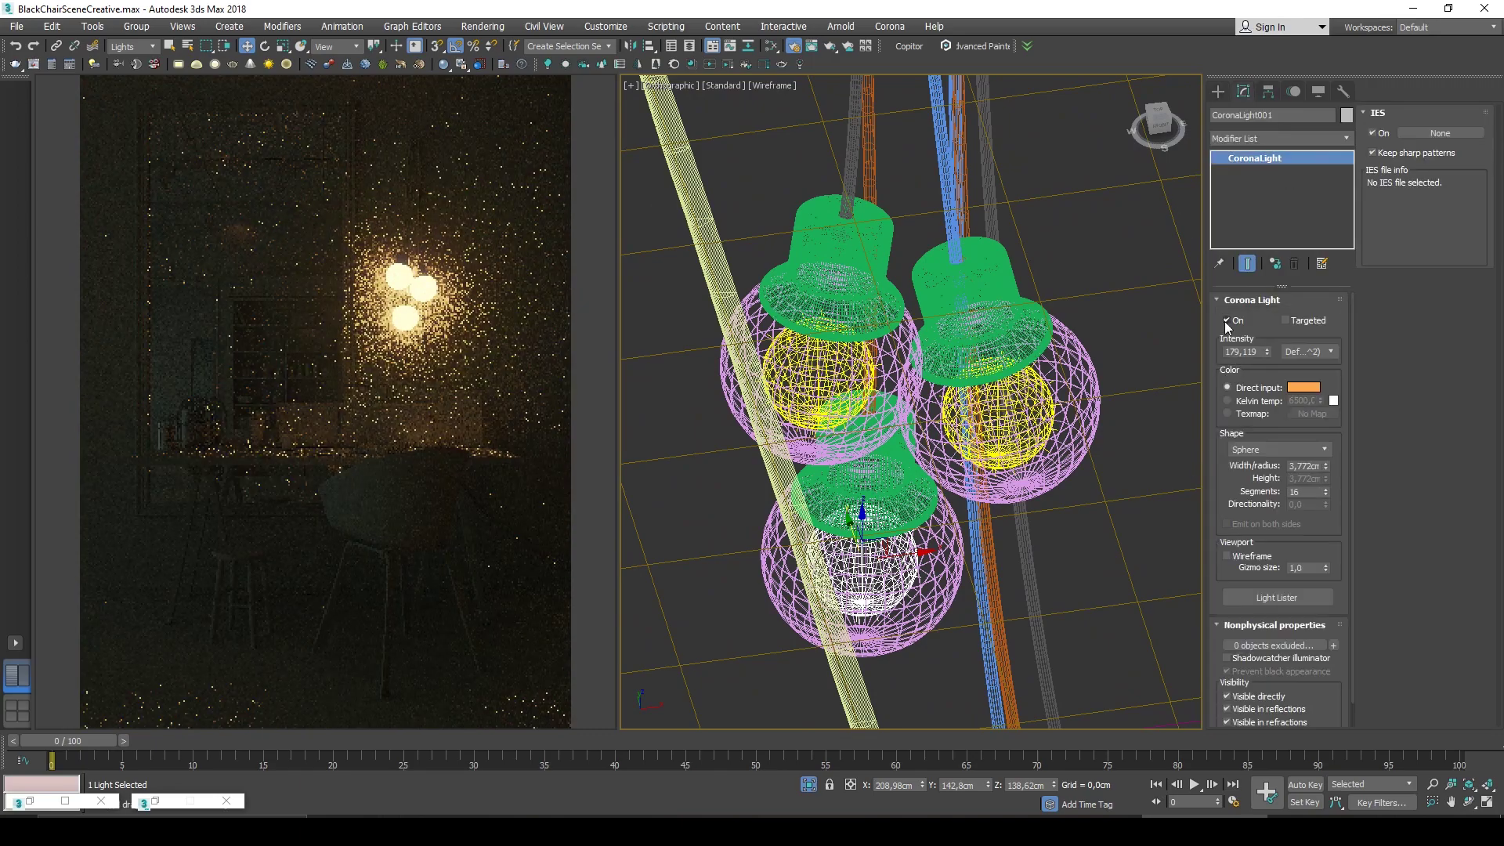
pyautogui.click(1226, 321)
# Create a dark teal rectangular Corona light of about 50 × 48 cm on the floor diagonally in front of the chair.
pyautogui.scroll(-4, 838, 450)
pyautogui.press('t')
pyautogui.click(1217, 91)
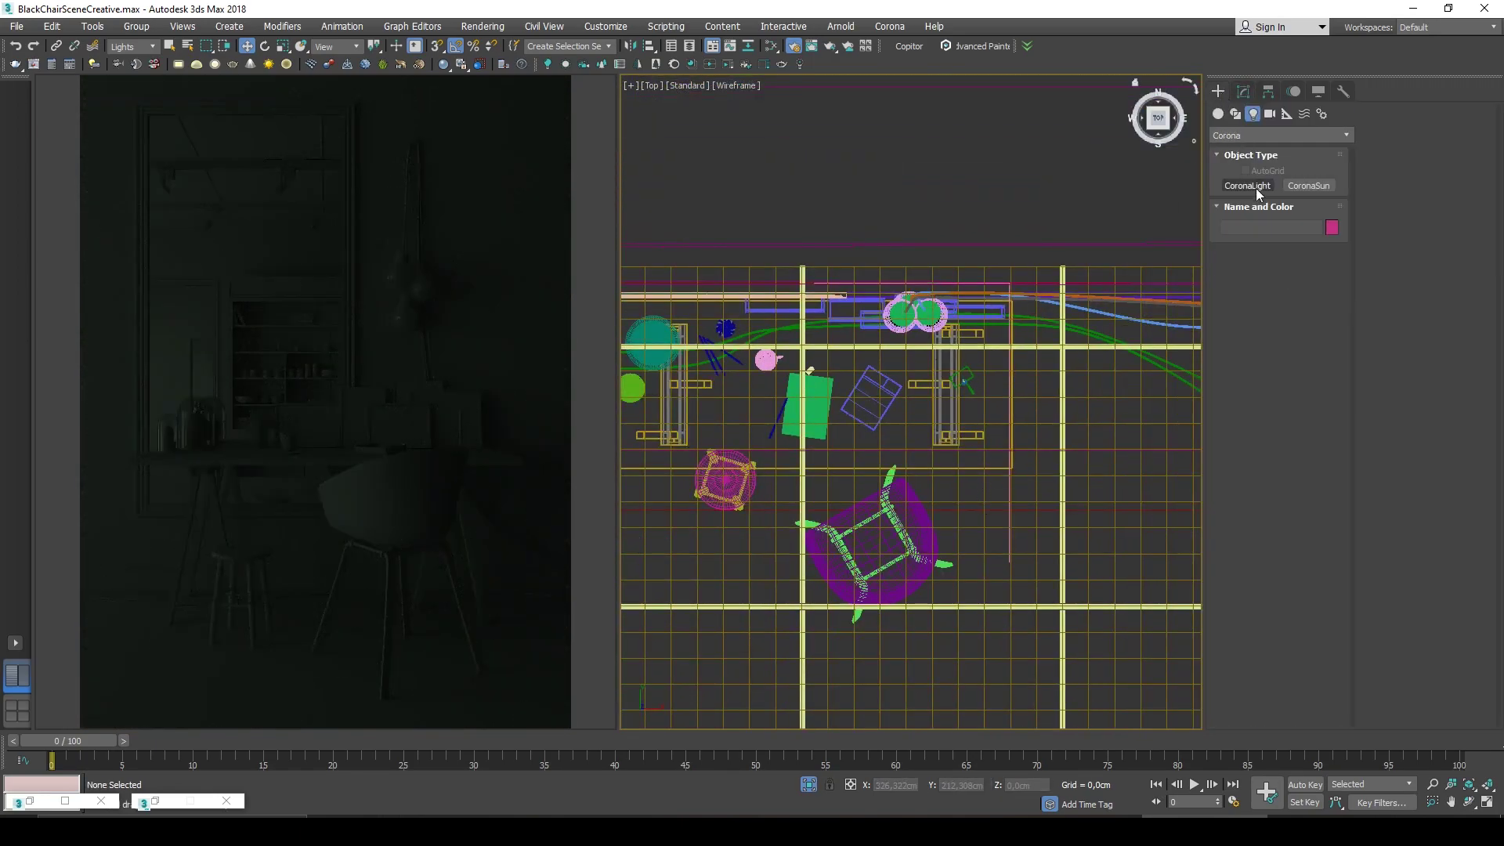
pyautogui.click(1247, 185)
pyautogui.moveTo(987, 520); pyautogui.dragTo(939, 357, button='middle')
pyautogui.scroll(2, 932, 391)
pyautogui.click(1304, 340)
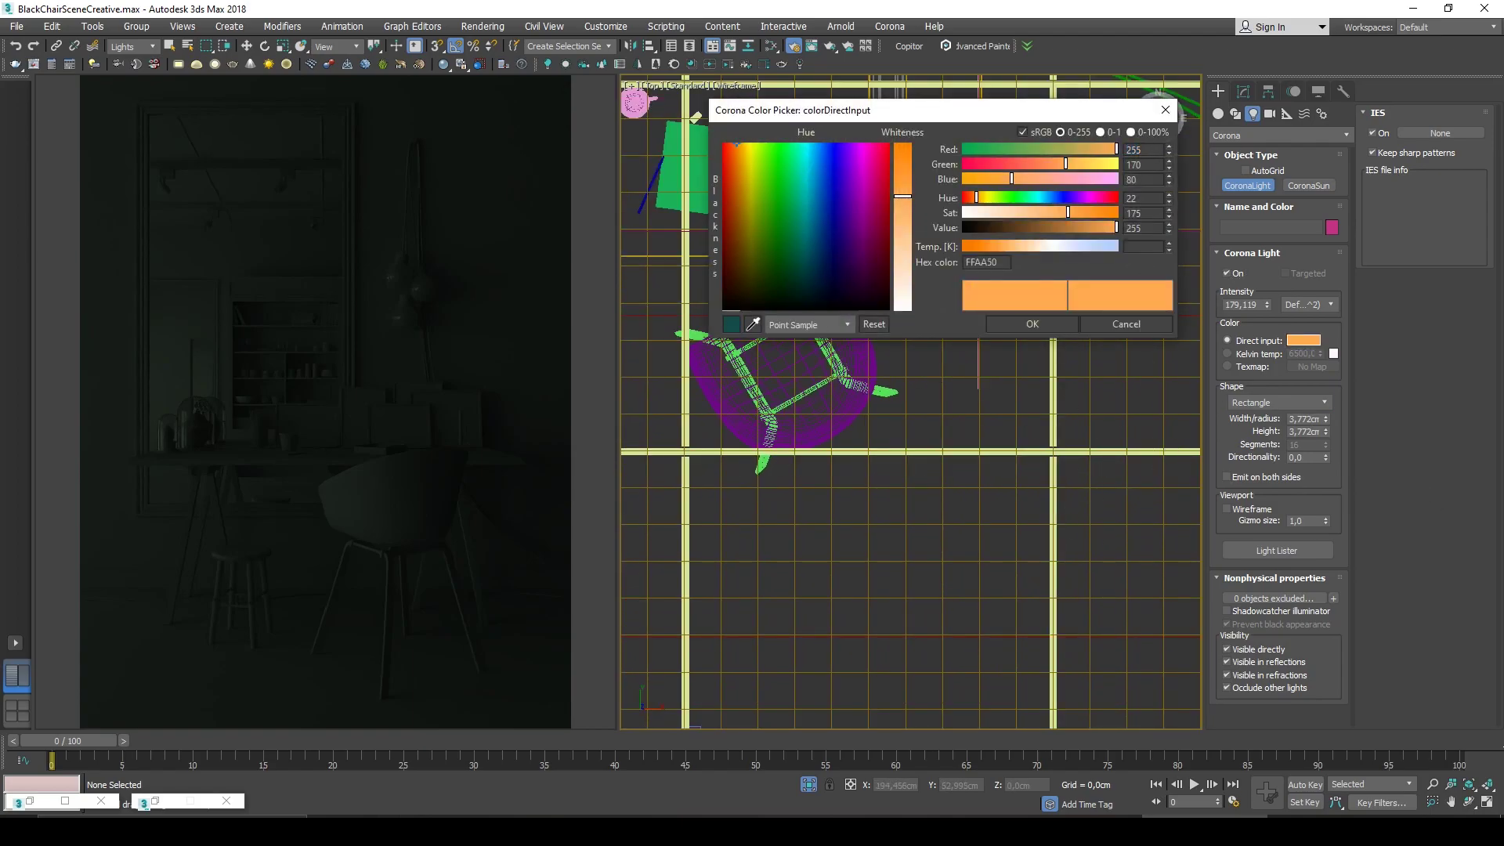
pyautogui.click(731, 324)
pyautogui.click(1032, 324)
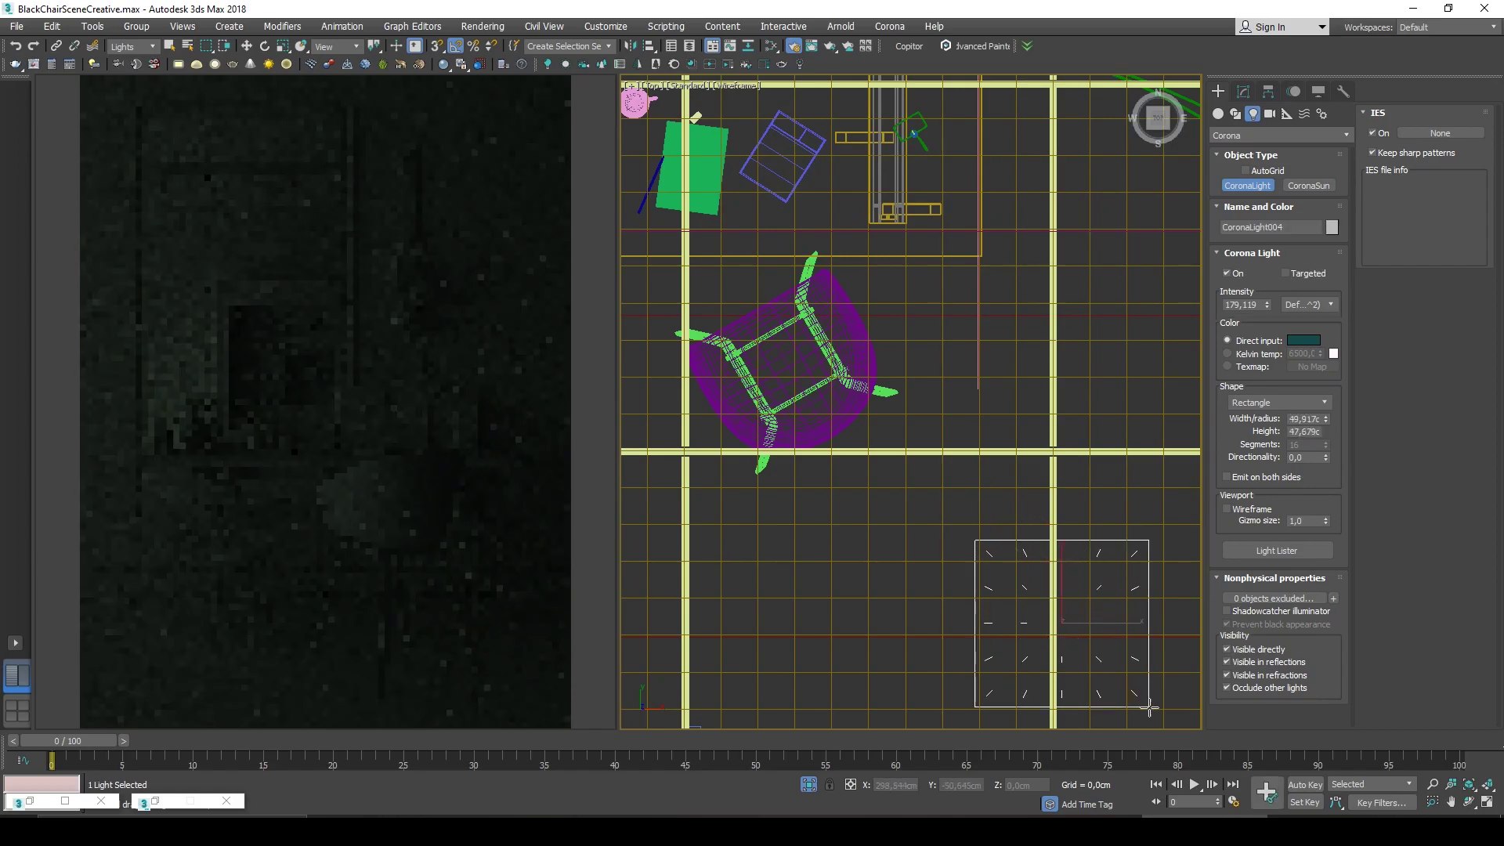
# Tilt the teal rectangular light 75 degrees about its X axis and raise it off the floor.
pyautogui.press('w')
pyautogui.moveTo(1069, 651); pyautogui.dragTo(1075, 648)
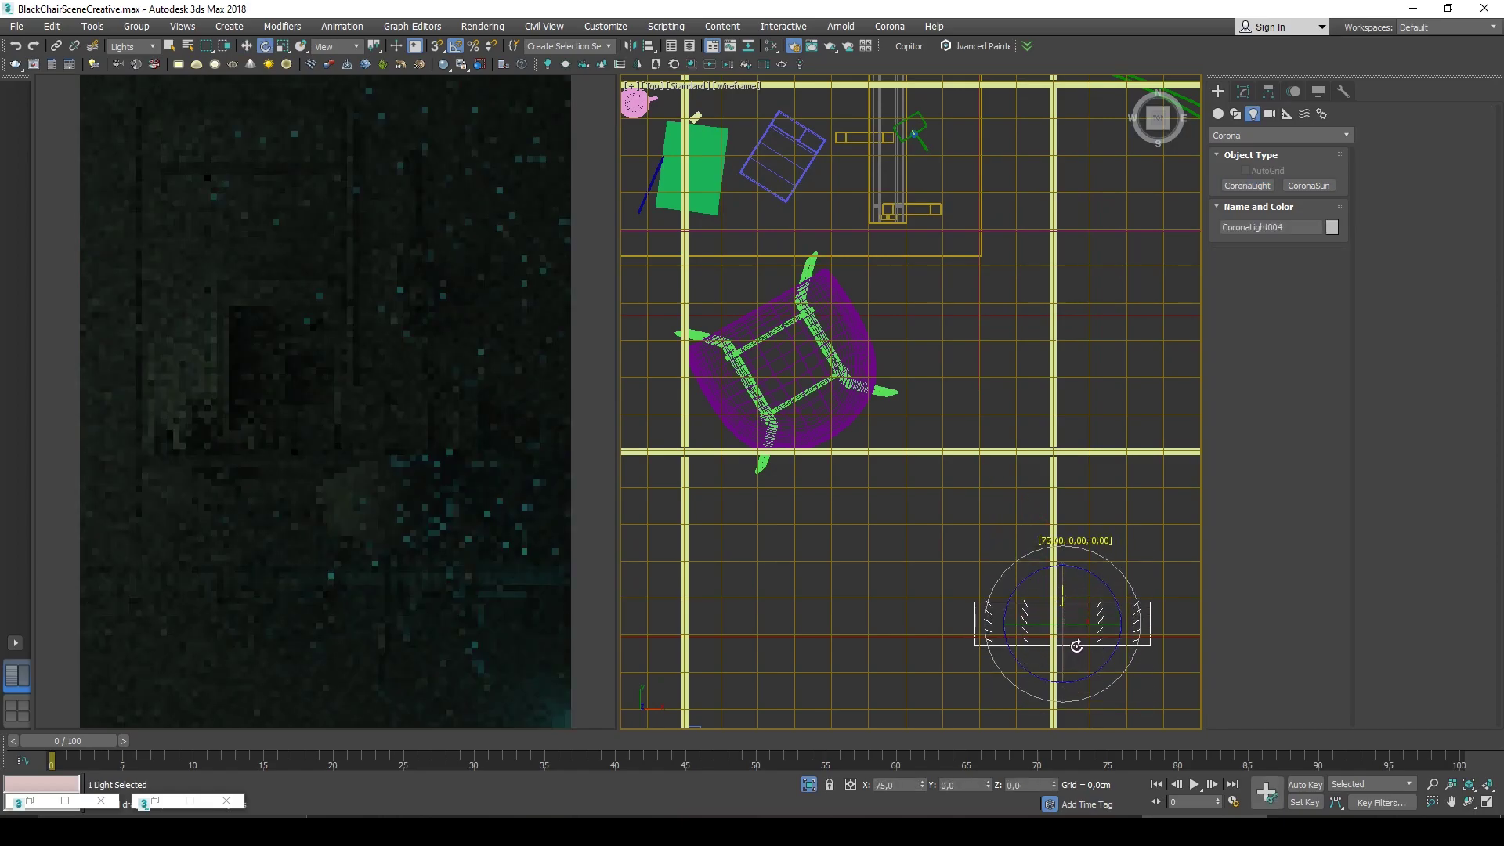
pyautogui.press('w')
pyautogui.scroll(-4, 1049, 647)
pyautogui.keyDown('alt'); pyautogui.moveTo(1024, 641); pyautogui.dragTo(1059, 601, button='middle'); pyautogui.keyUp('alt')
pyautogui.moveTo(1062, 491); pyautogui.dragTo(1062, 491)
# Rotate the teal light about its local axes so it faces the desk and chair diagonally.
pyautogui.press('e')
pyautogui.moveTo(1070, 569); pyautogui.dragTo(1093, 576)
pyautogui.press('t')
pyautogui.scroll(-8, 1093, 576)
pyautogui.moveTo(1093, 576); pyautogui.dragTo(952, 330, button='middle')
pyautogui.moveTo(981, 586); pyautogui.dragTo(1082, 564)
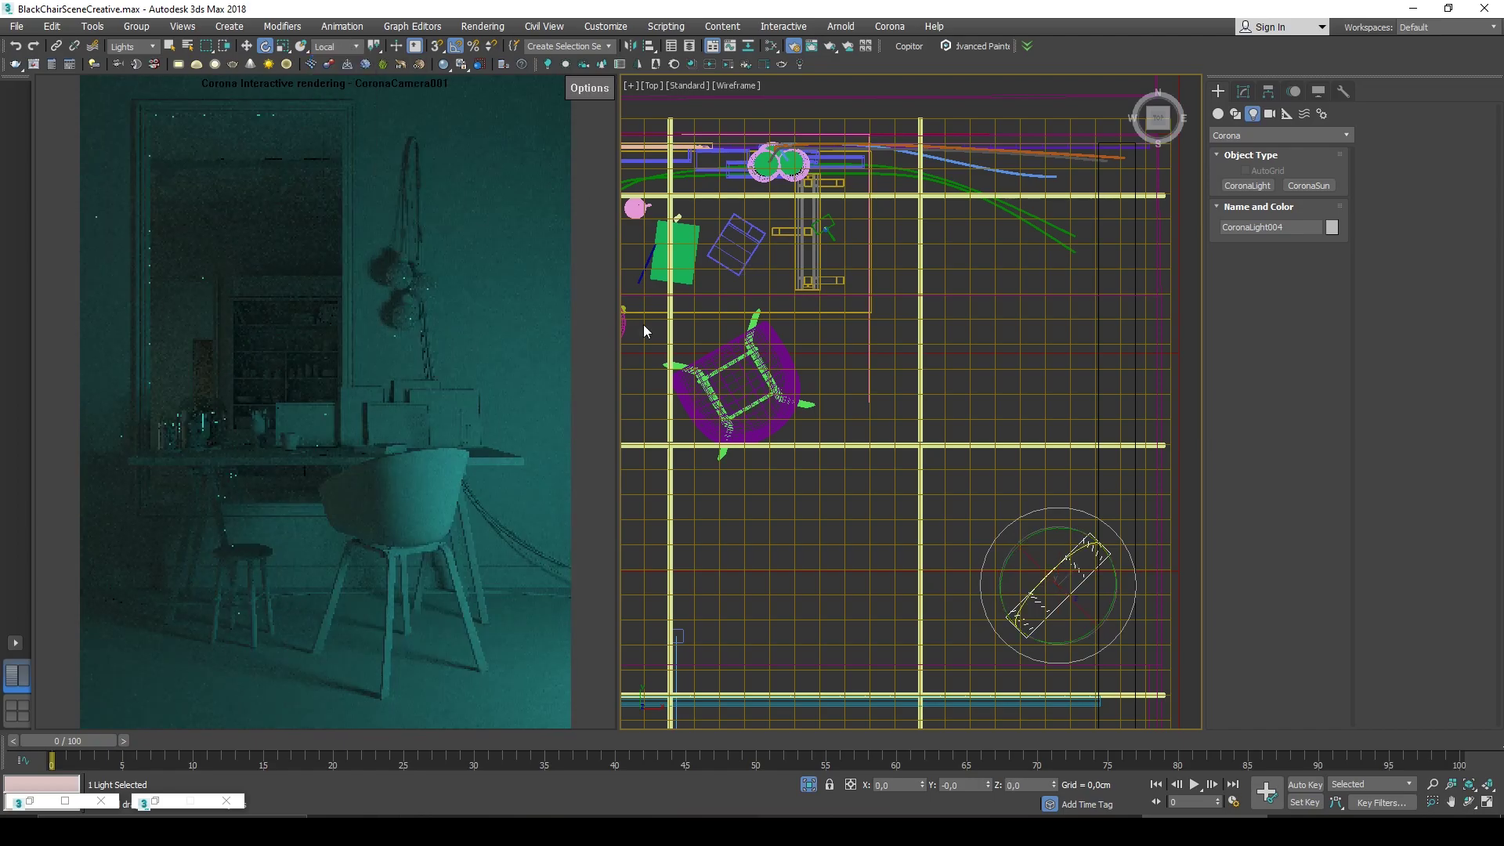
pyautogui.moveTo(1031, 563); pyautogui.dragTo(1023, 550)
# Raise the teal light by about 25 cm and set its intensity to 127.174.
pyautogui.keyDown('alt'); pyautogui.moveTo(1023, 550); pyautogui.dragTo(1037, 478, button='middle'); pyautogui.keyUp('alt')
pyautogui.press('w')
pyautogui.moveTo(1058, 537); pyautogui.dragTo(1055, 481)
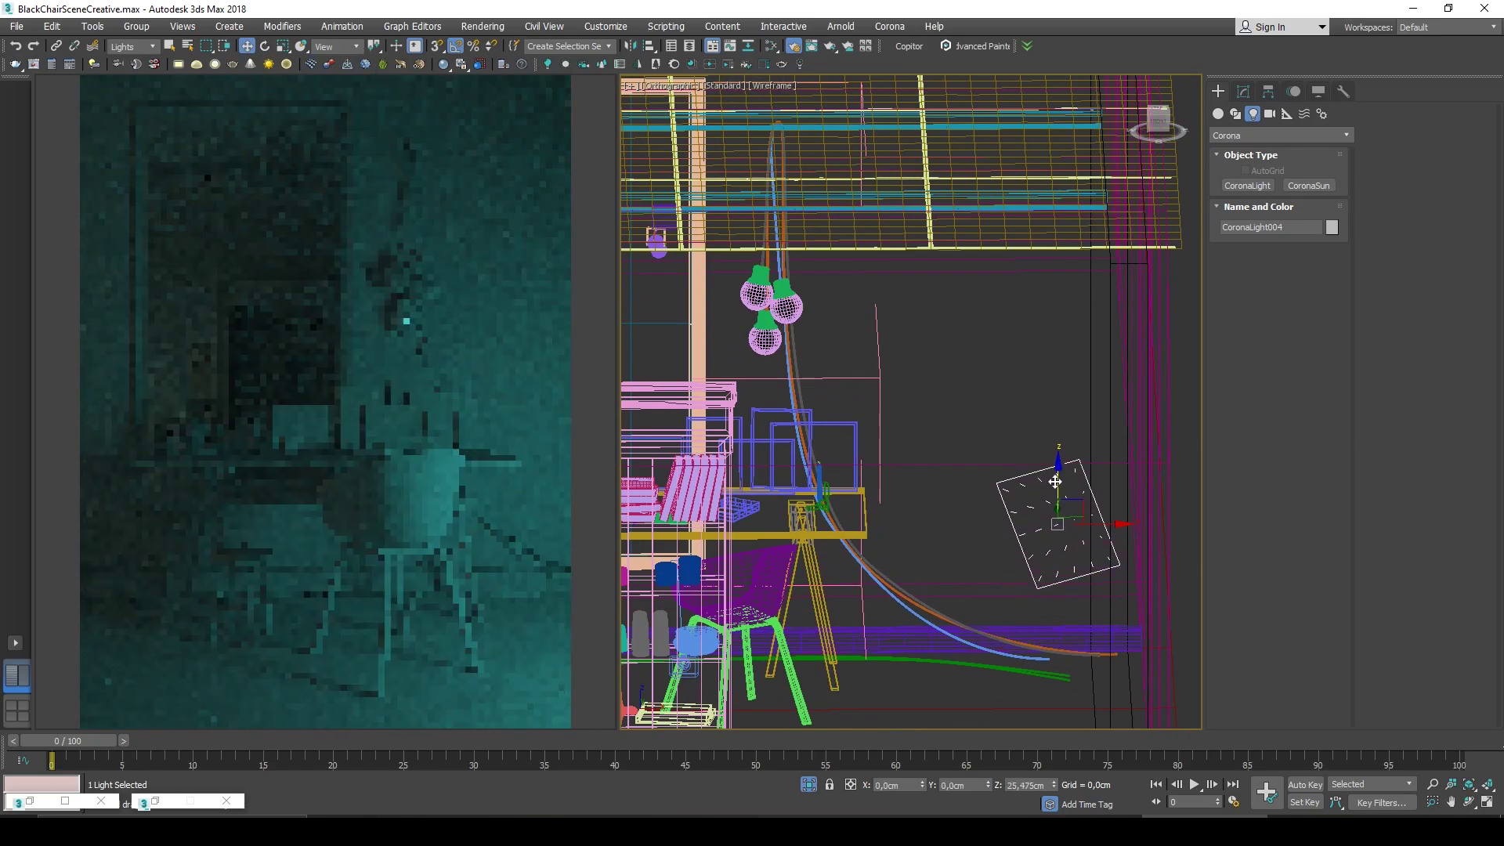
pyautogui.click(1248, 91)
pyautogui.moveTo(1267, 353); pyautogui.dragTo(1270, 378)
# Clone the teal light to the opposite side of the room near the stool and rotate the clone toward the desk.
pyautogui.press('t')
pyautogui.press('z')
pyautogui.scroll(-8, 1004, 507)
pyautogui.moveTo(1003, 507); pyautogui.dragTo(1049, 570, button='middle')
pyautogui.keyDown('shift'); pyautogui.moveTo(1090, 585); pyautogui.dragTo(717, 475); pyautogui.keyUp('shift')
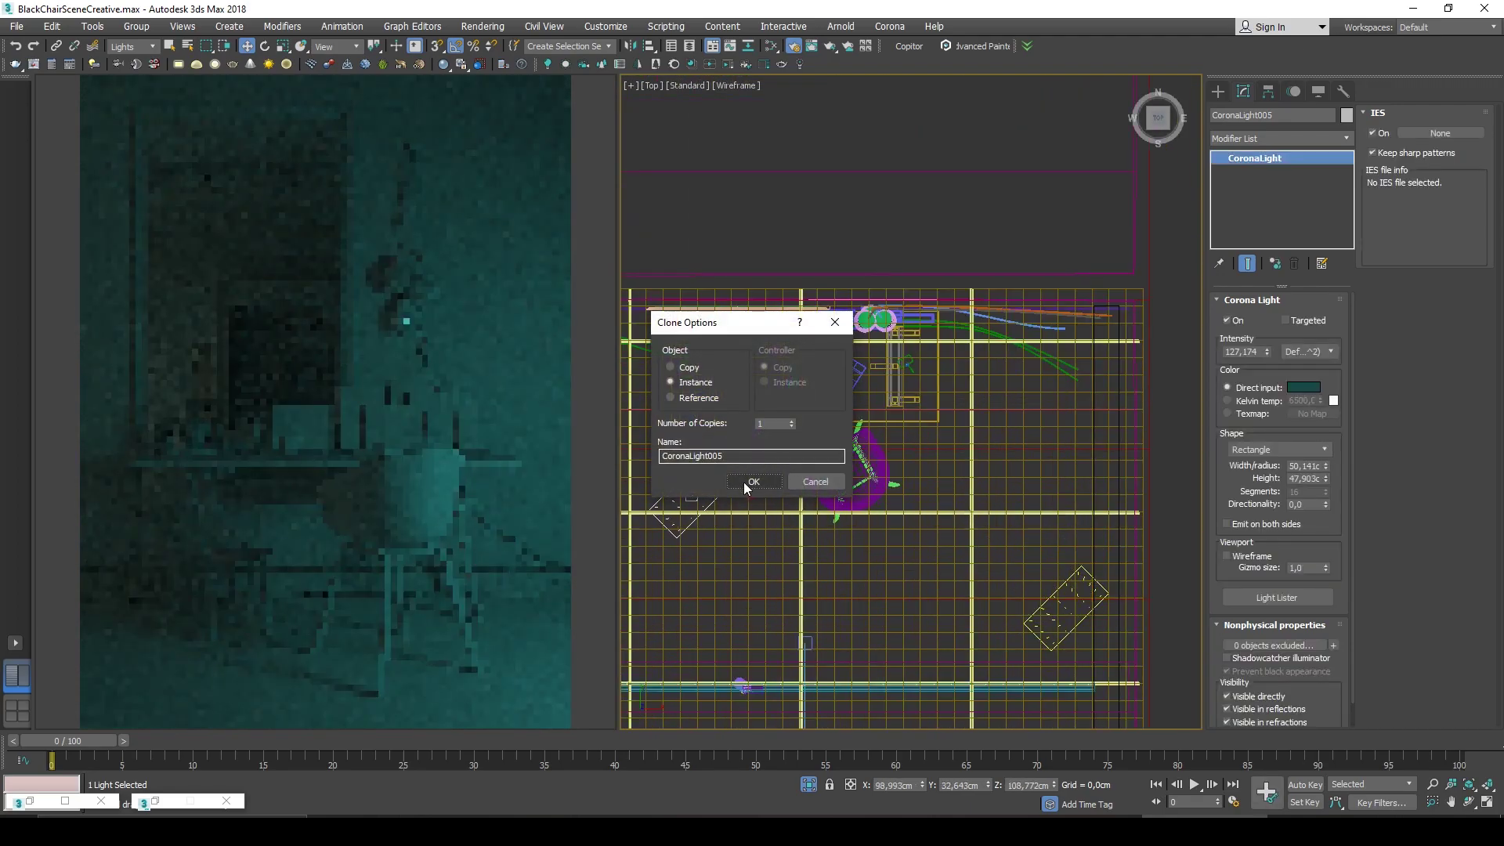
pyautogui.click(755, 485)
pyautogui.moveTo(805, 501); pyautogui.dragTo(877, 515, button='middle')
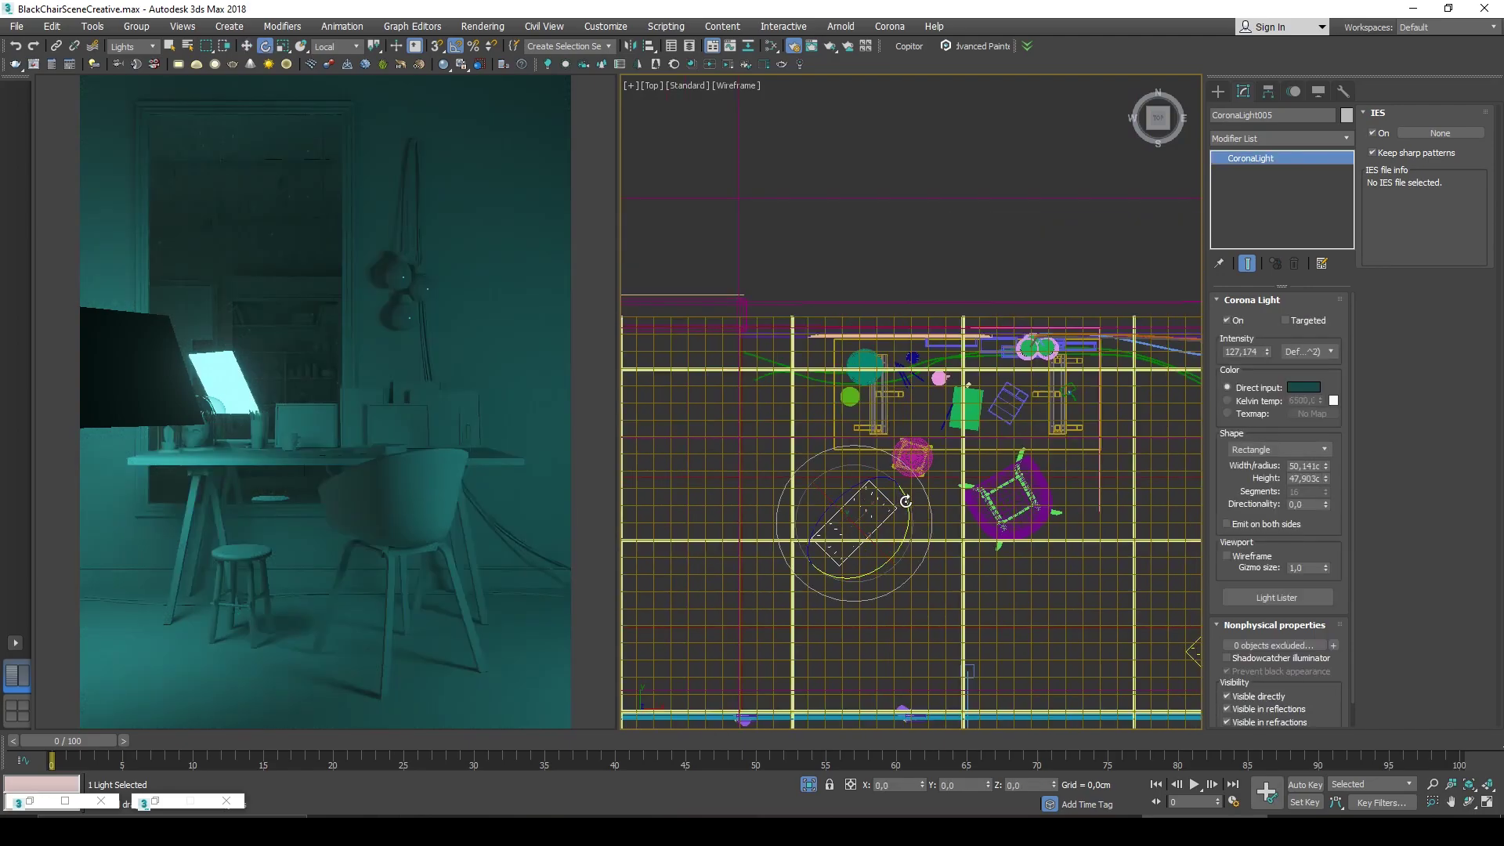
pyautogui.moveTo(864, 533); pyautogui.dragTo(891, 593)
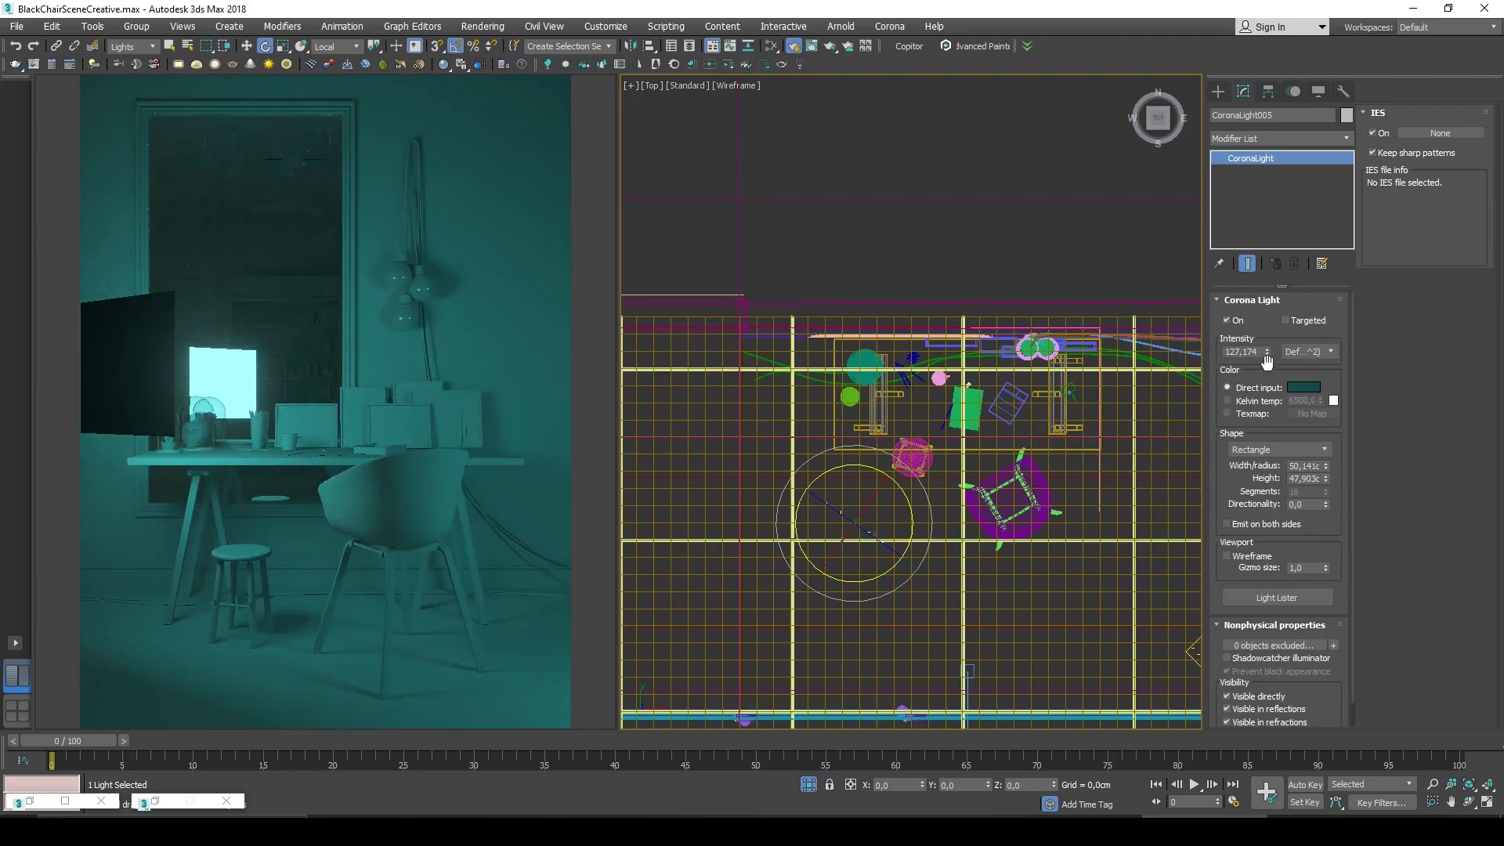
# Change the cloned light's direct color to grey-olive 727667 and lower its intensity to 67.402.
pyautogui.click(1305, 389)
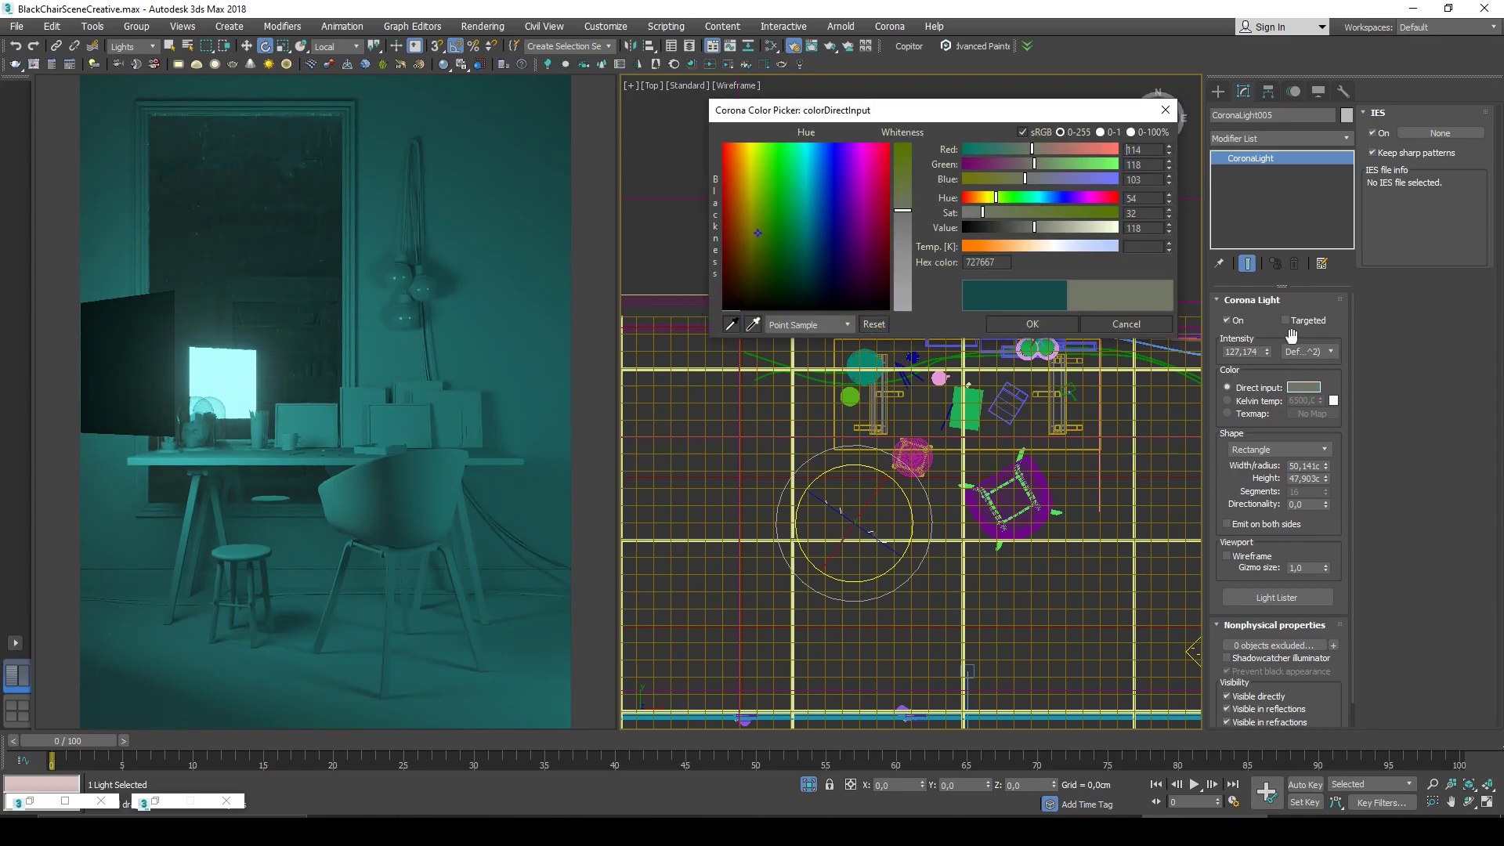
pyautogui.click(1004, 326)
pyautogui.scroll(2, 794, 571)
pyautogui.moveTo(1268, 354); pyautogui.dragTo(1293, 374)
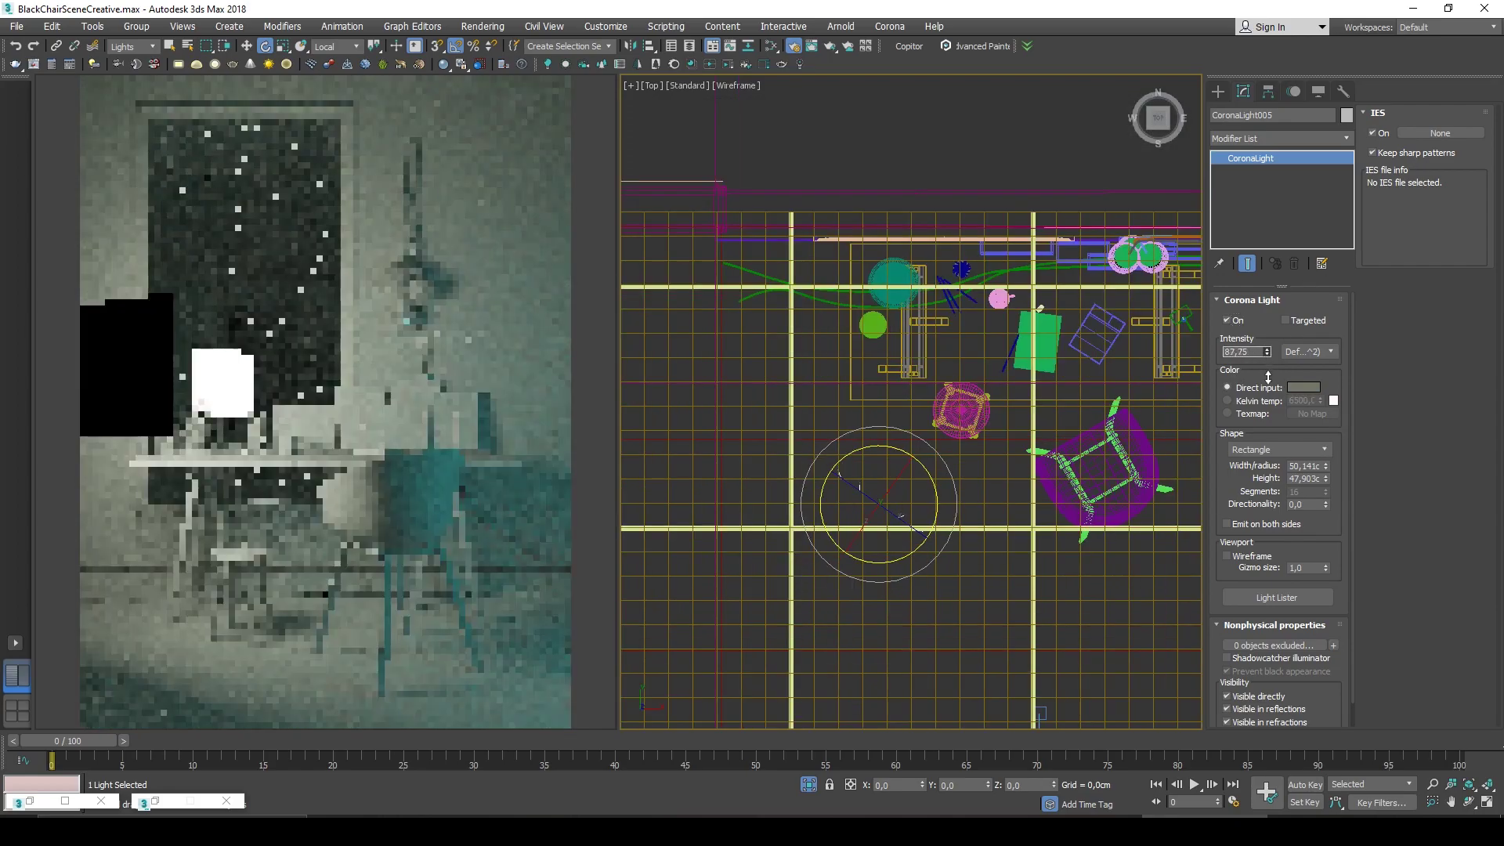
# Move the grey-olive light farther away from the desk and raise it by about 57 cm.
pyautogui.press('w')
pyautogui.moveTo(911, 525); pyautogui.dragTo(702, 390)
pyautogui.press('e')
pyautogui.press('w')
pyautogui.keyDown('alt'); pyautogui.moveTo(702, 390); pyautogui.dragTo(876, 408, button='middle'); pyautogui.keyUp('alt')
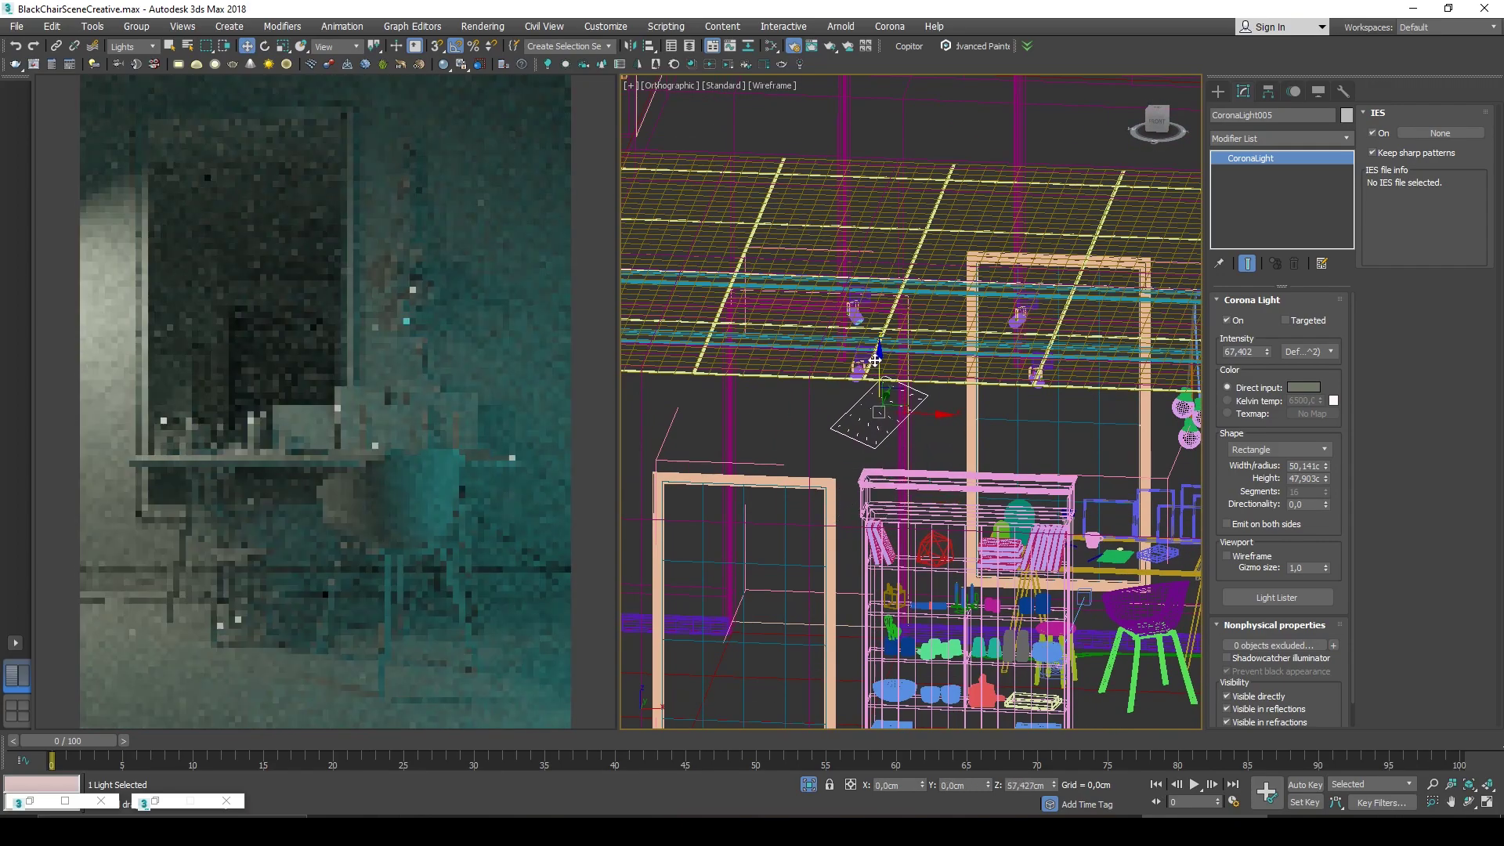
# Rotate the grey-olive light about its local Y axis and reposition it to about X 46.7, Y 68.1 cm.
pyautogui.keyDown('alt'); pyautogui.moveTo(875, 359); pyautogui.dragTo(925, 471, button='middle'); pyautogui.keyUp('alt')
pyautogui.moveTo(922, 445); pyautogui.dragTo(927, 465)
pyautogui.press('e')
pyautogui.moveTo(947, 537)
pyautogui.mouseDown()
pyautogui.moveTo(956, 487)
pyautogui.moveTo(935, 526)
pyautogui.mouseUp()
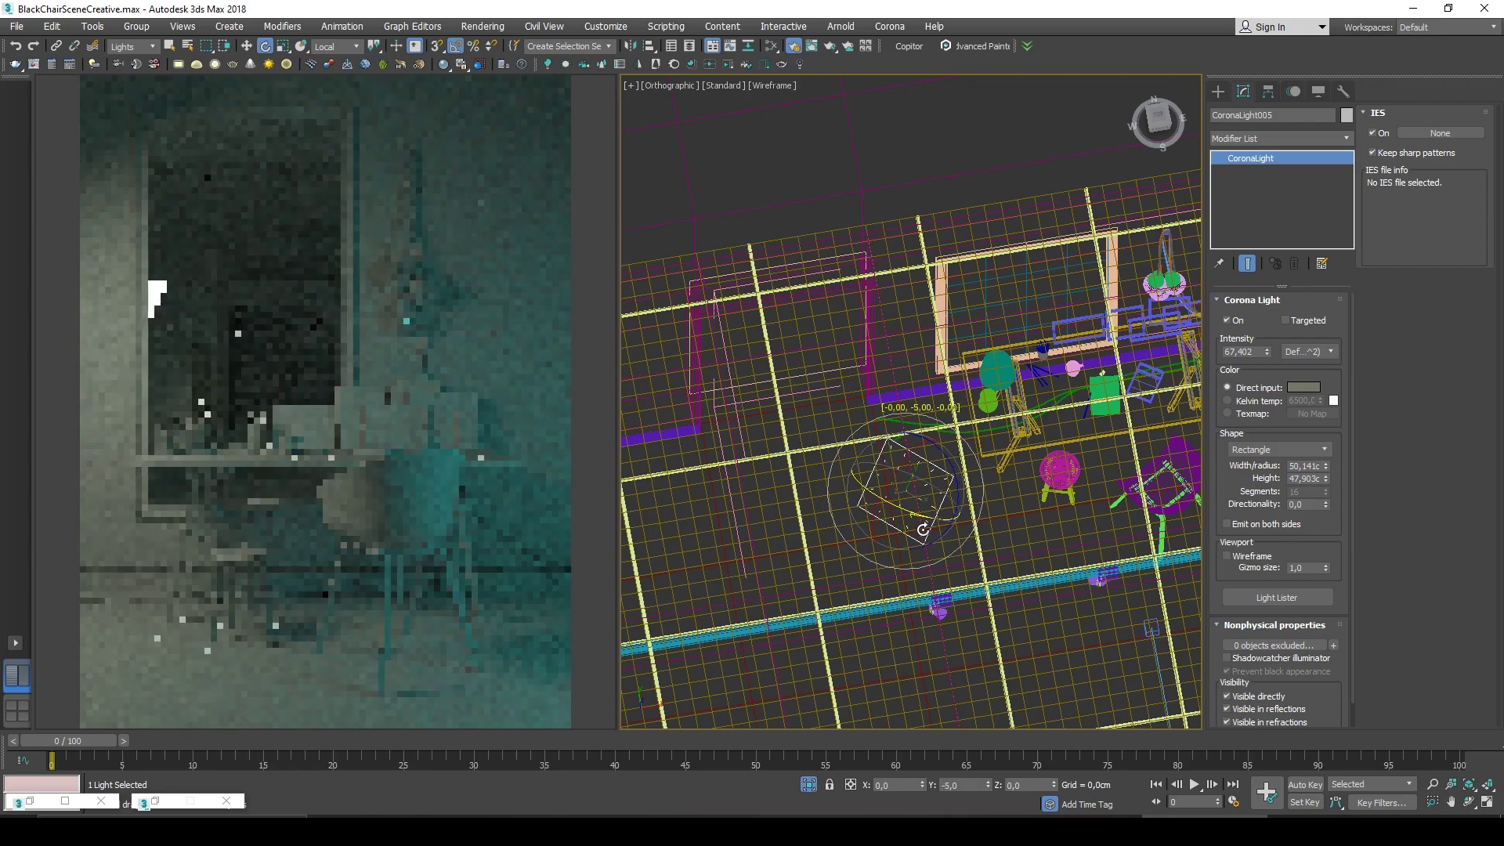
pyautogui.press('w')
pyautogui.moveTo(905, 492); pyautogui.dragTo(920, 413)
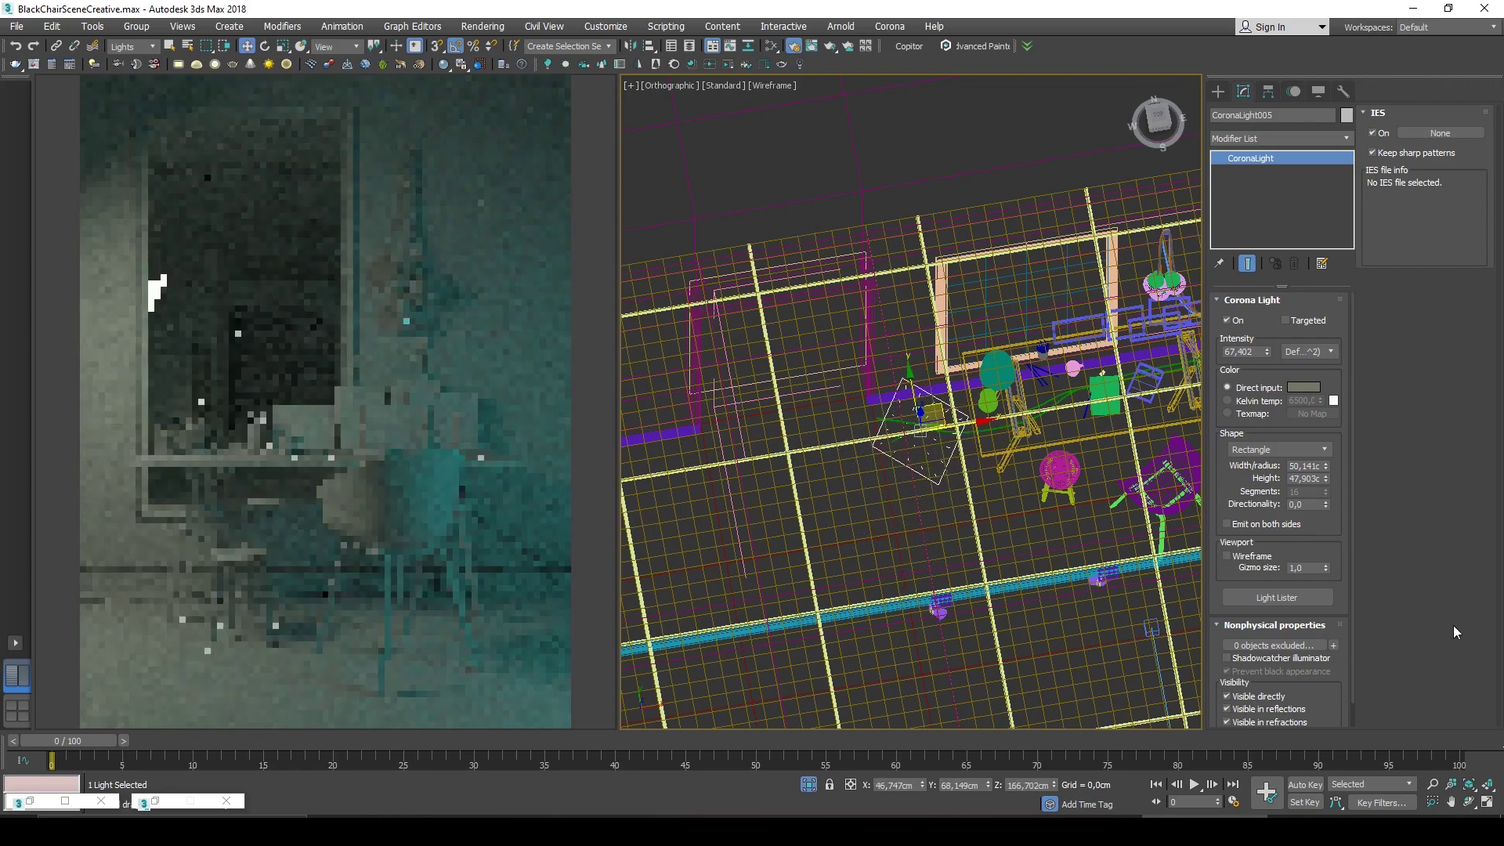
# Set the grey-olive light's directionality to 0.53 and move it to about X 8.4, Y 54.3 cm.
pyautogui.moveTo(1329, 466); pyautogui.dragTo(1329, 464)
pyautogui.keyDown('alt'); pyautogui.moveTo(1035, 471); pyautogui.dragTo(1013, 496, button='middle'); pyautogui.keyUp('alt')
pyautogui.moveTo(907, 481); pyautogui.dragTo(865, 499)
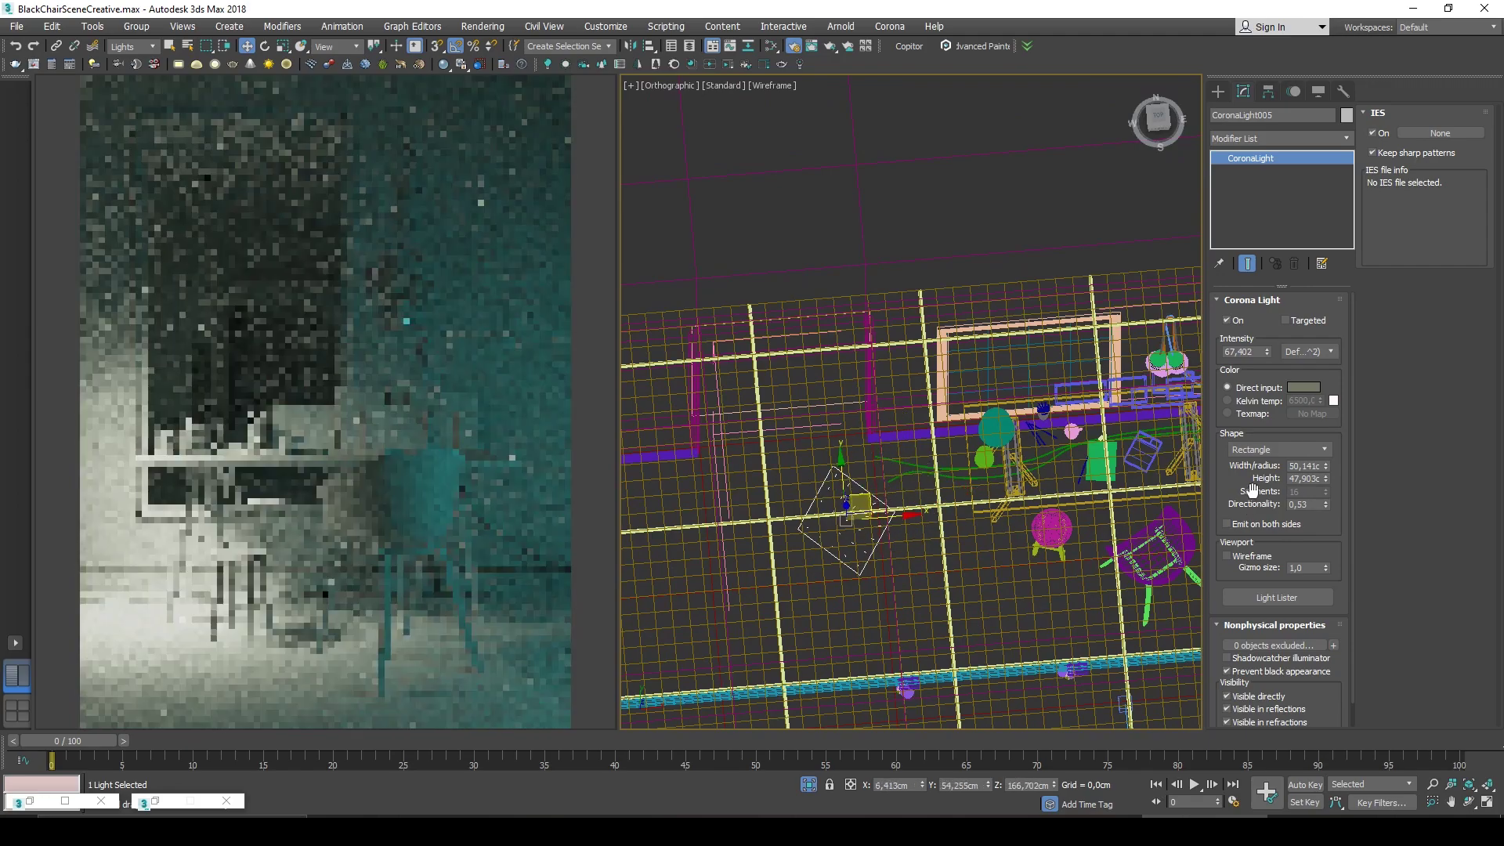
# Saturate and darken the cloned light's direct color to olive green 363D25.
pyautogui.click(1303, 386)
pyautogui.moveTo(909, 218); pyautogui.dragTo(913, 188)
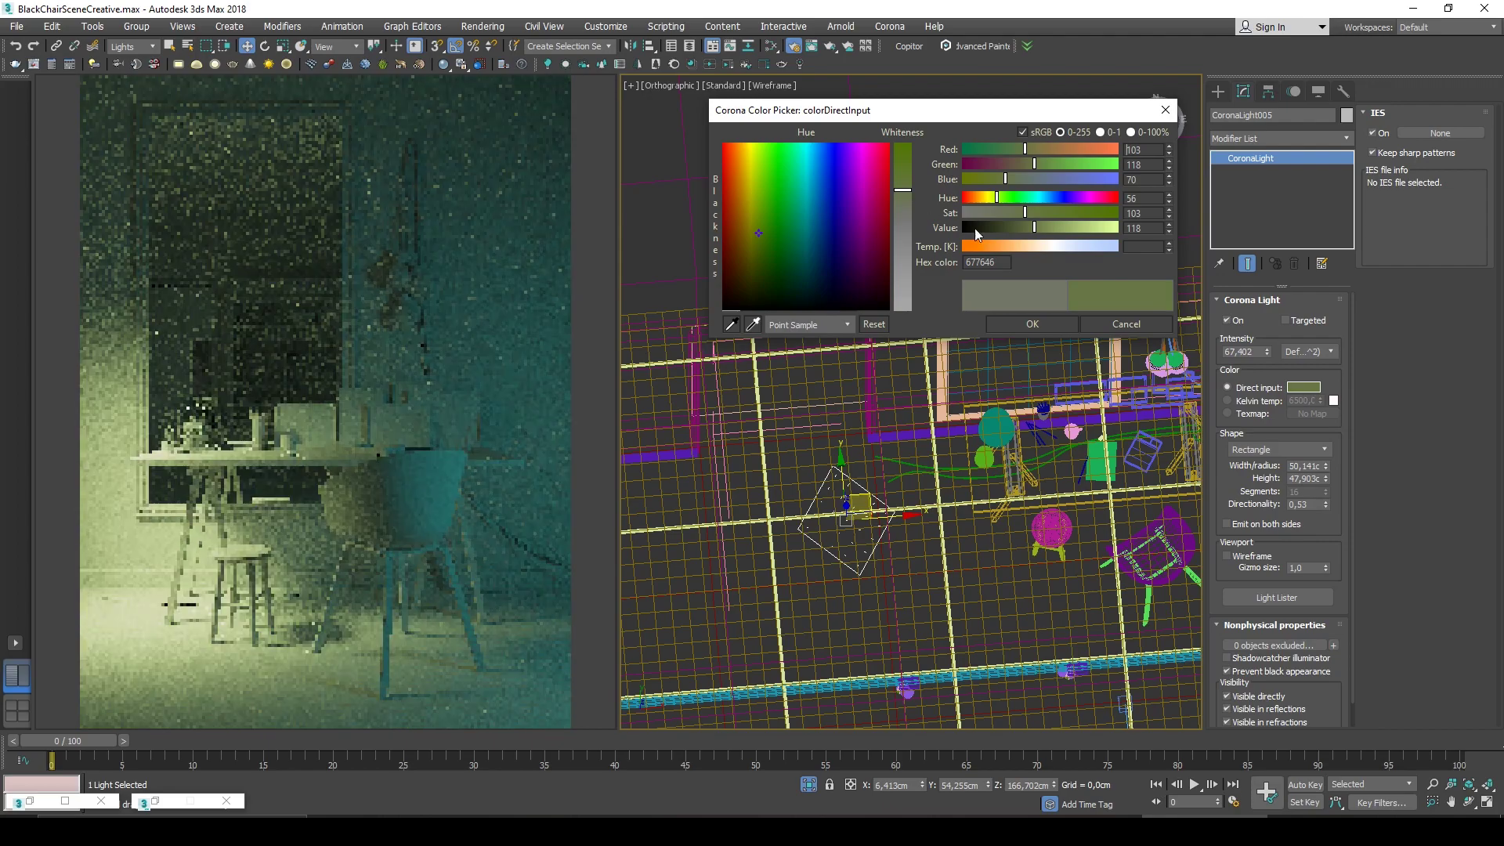
pyautogui.moveTo(1012, 228); pyautogui.dragTo(998, 227)
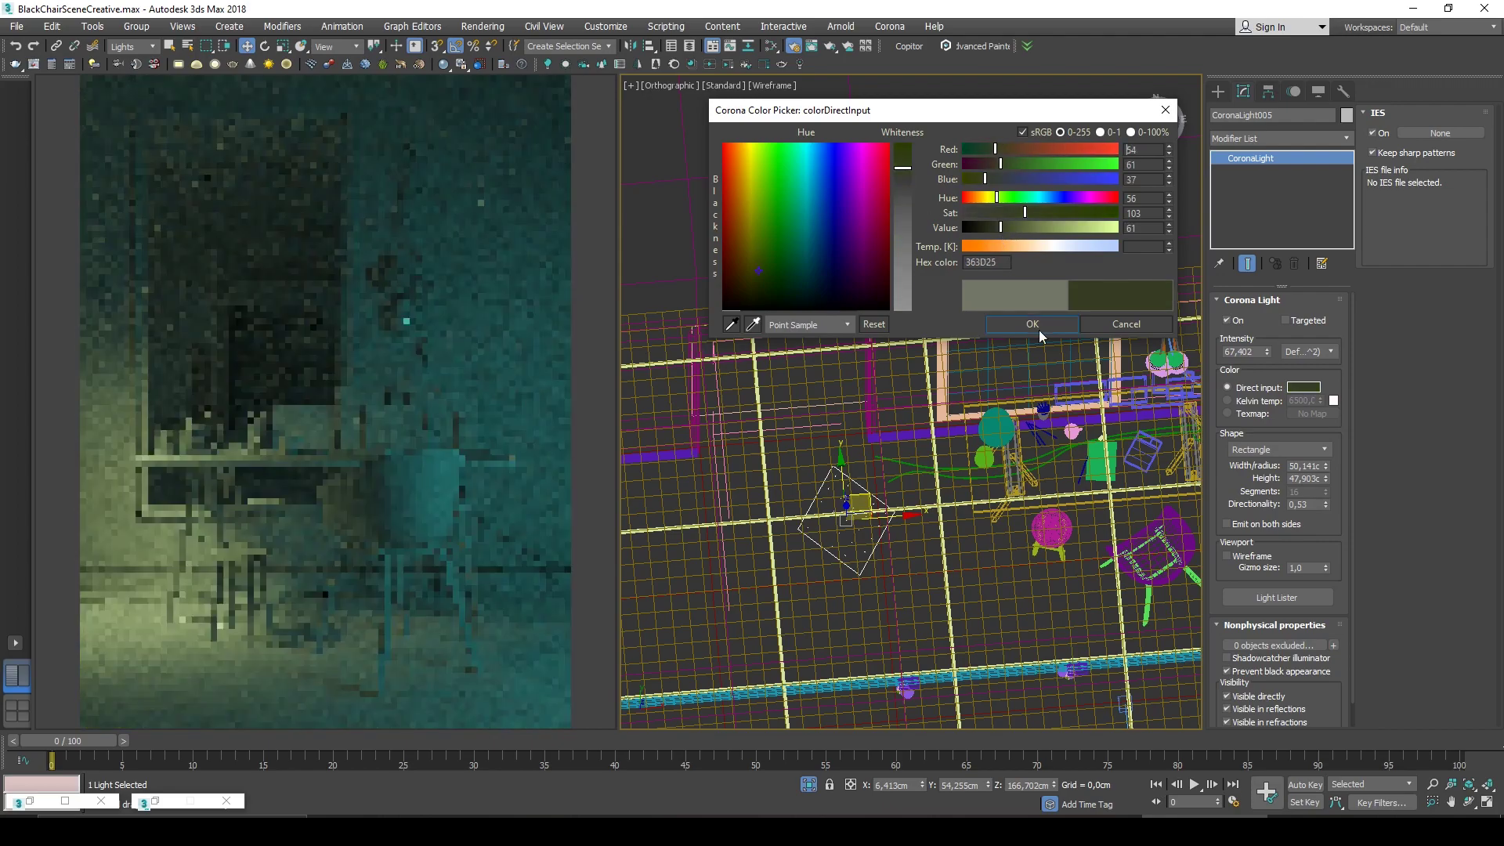
pyautogui.click(1031, 323)
# Move the olive light to about X -2.4, Y 87.1 cm and turn it further toward the desk.
pyautogui.moveTo(875, 504); pyautogui.dragTo(865, 473)
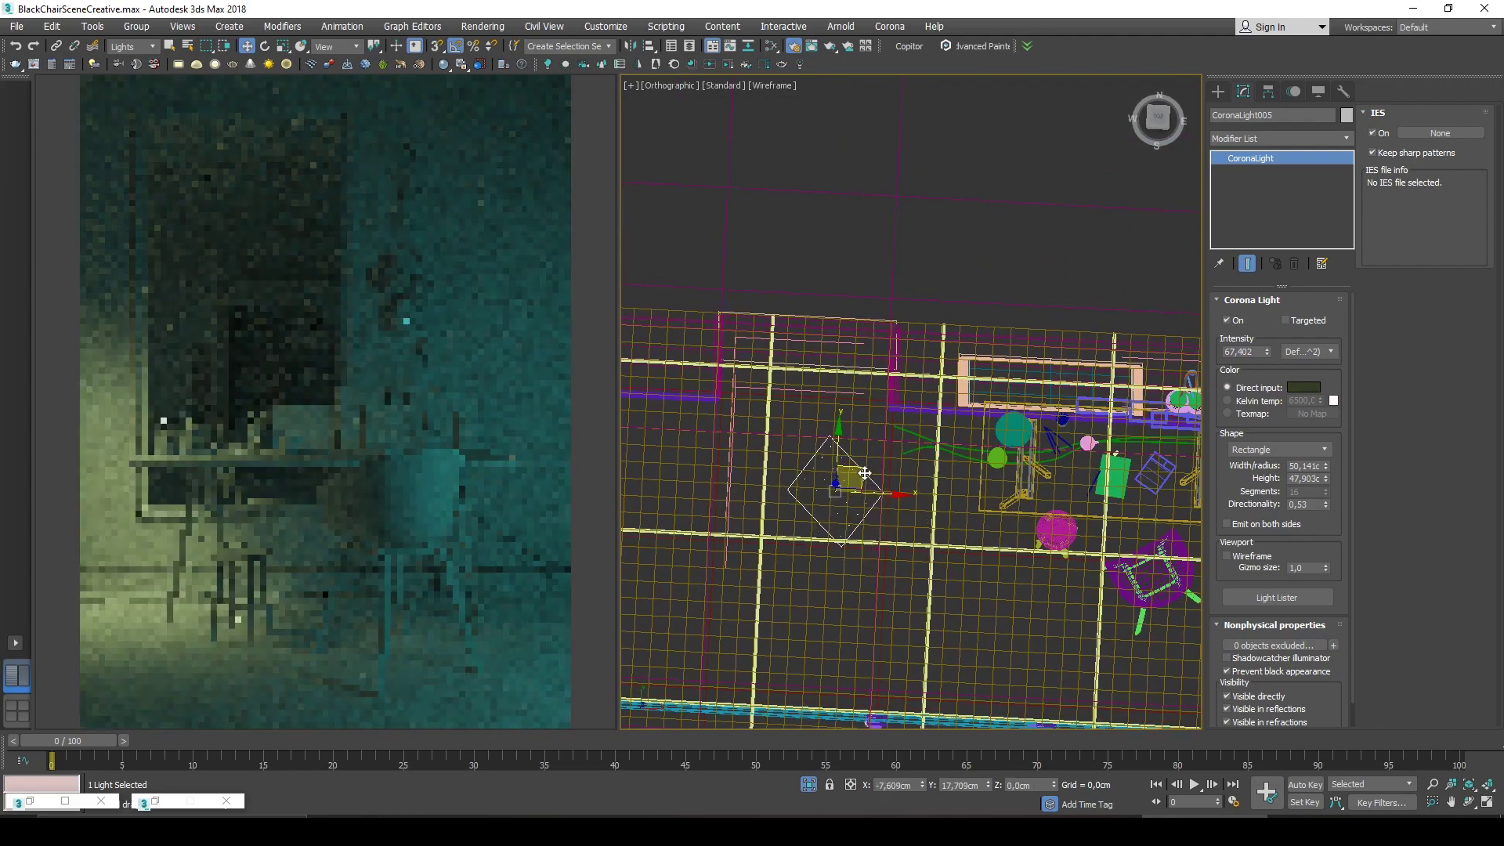
pyautogui.moveTo(863, 533); pyautogui.dragTo(843, 470)
pyautogui.press('w')
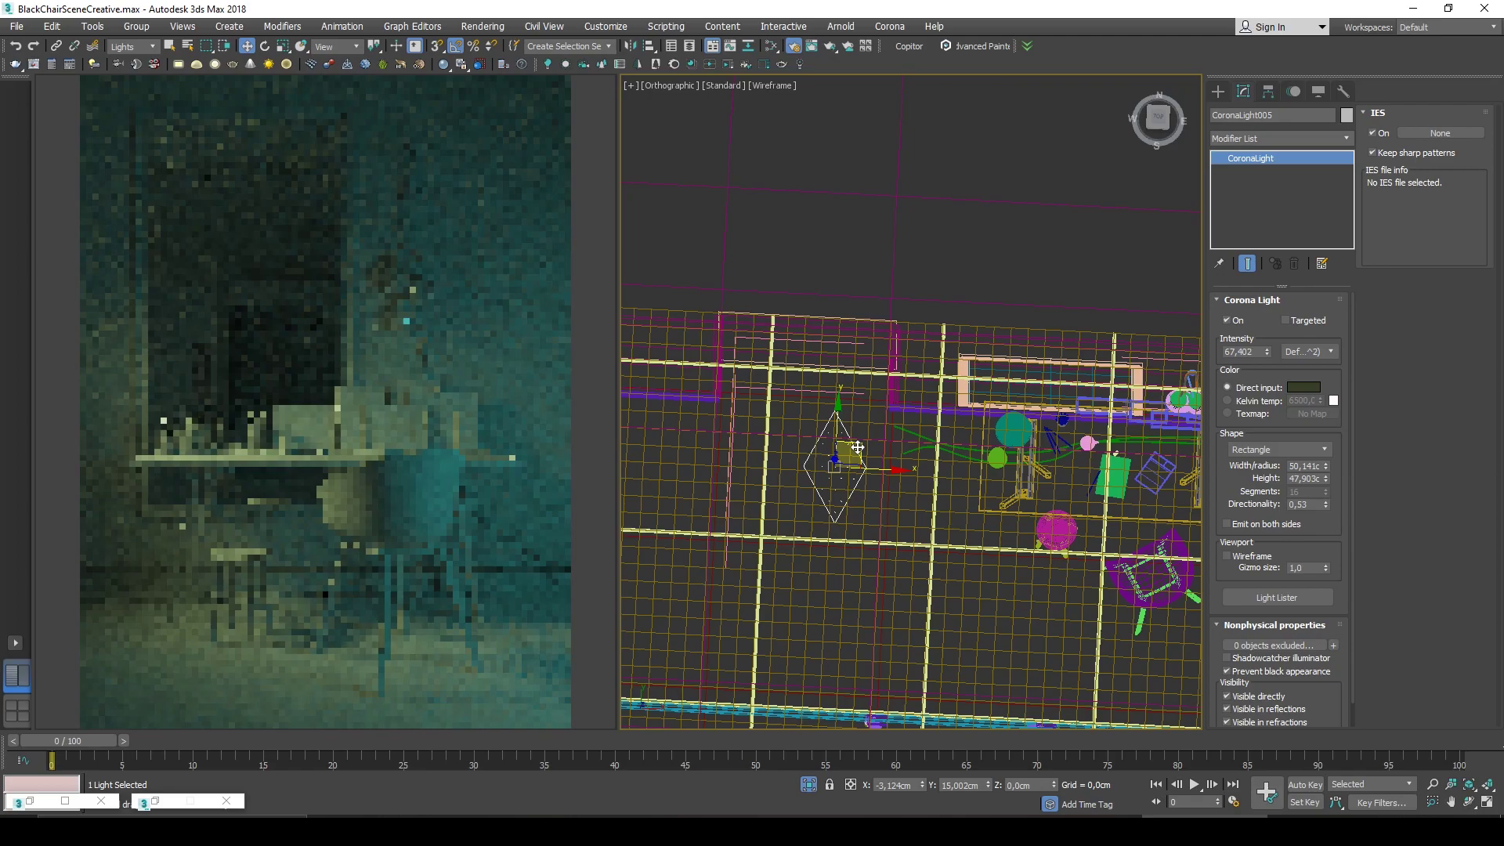
# Reorient the teal light and set its directionality to 0.31 and intensity to 105.046.
pyautogui.scroll(-2, 1003, 553)
pyautogui.moveTo(1002, 553); pyautogui.dragTo(858, 501, button='middle')
pyautogui.scroll(2, 978, 549)
pyautogui.click(1115, 610)
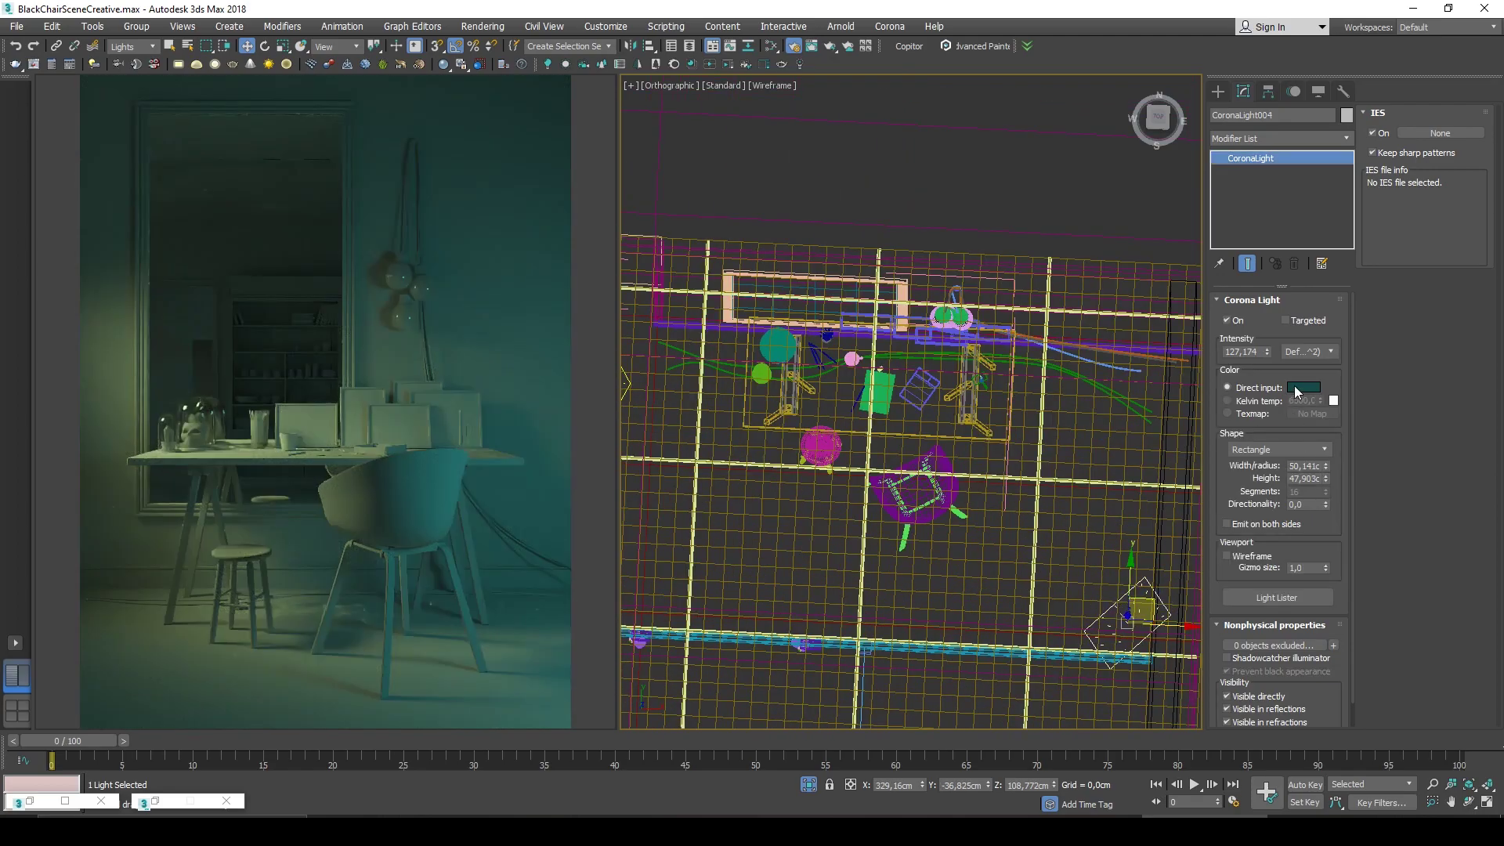
pyautogui.moveTo(1266, 352); pyautogui.dragTo(1270, 379)
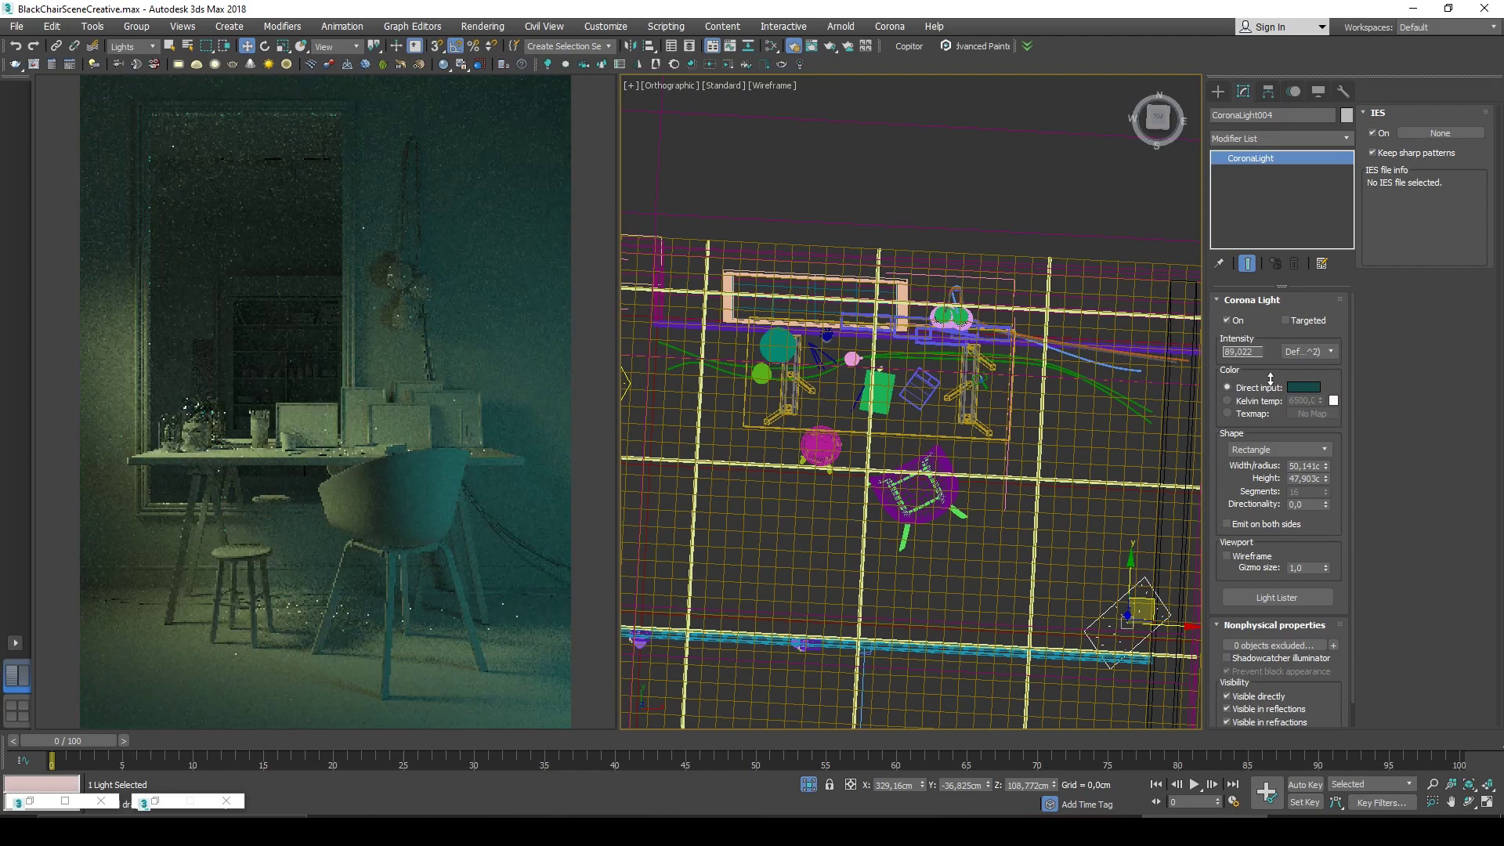
pyautogui.press('e')
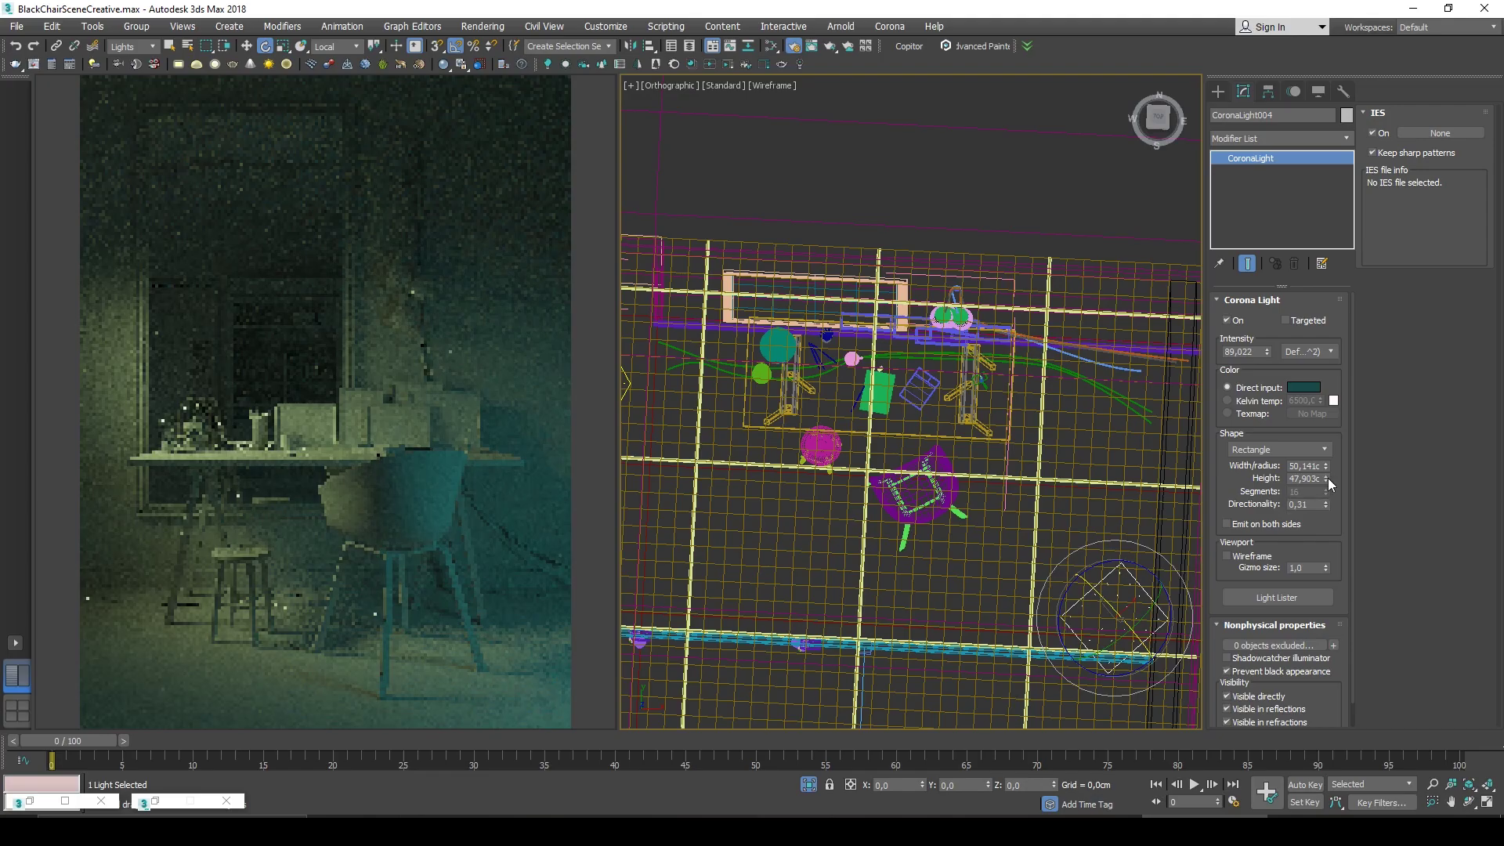
pyautogui.moveTo(1266, 351); pyautogui.dragTo(1267, 337)
# Nudge the teal light to about X 321.1, Y -34.1 cm and, with the selection filter on All, exclude the chair from its illumination.
pyautogui.moveTo(1064, 538); pyautogui.dragTo(1049, 463, button='middle')
pyautogui.press('w')
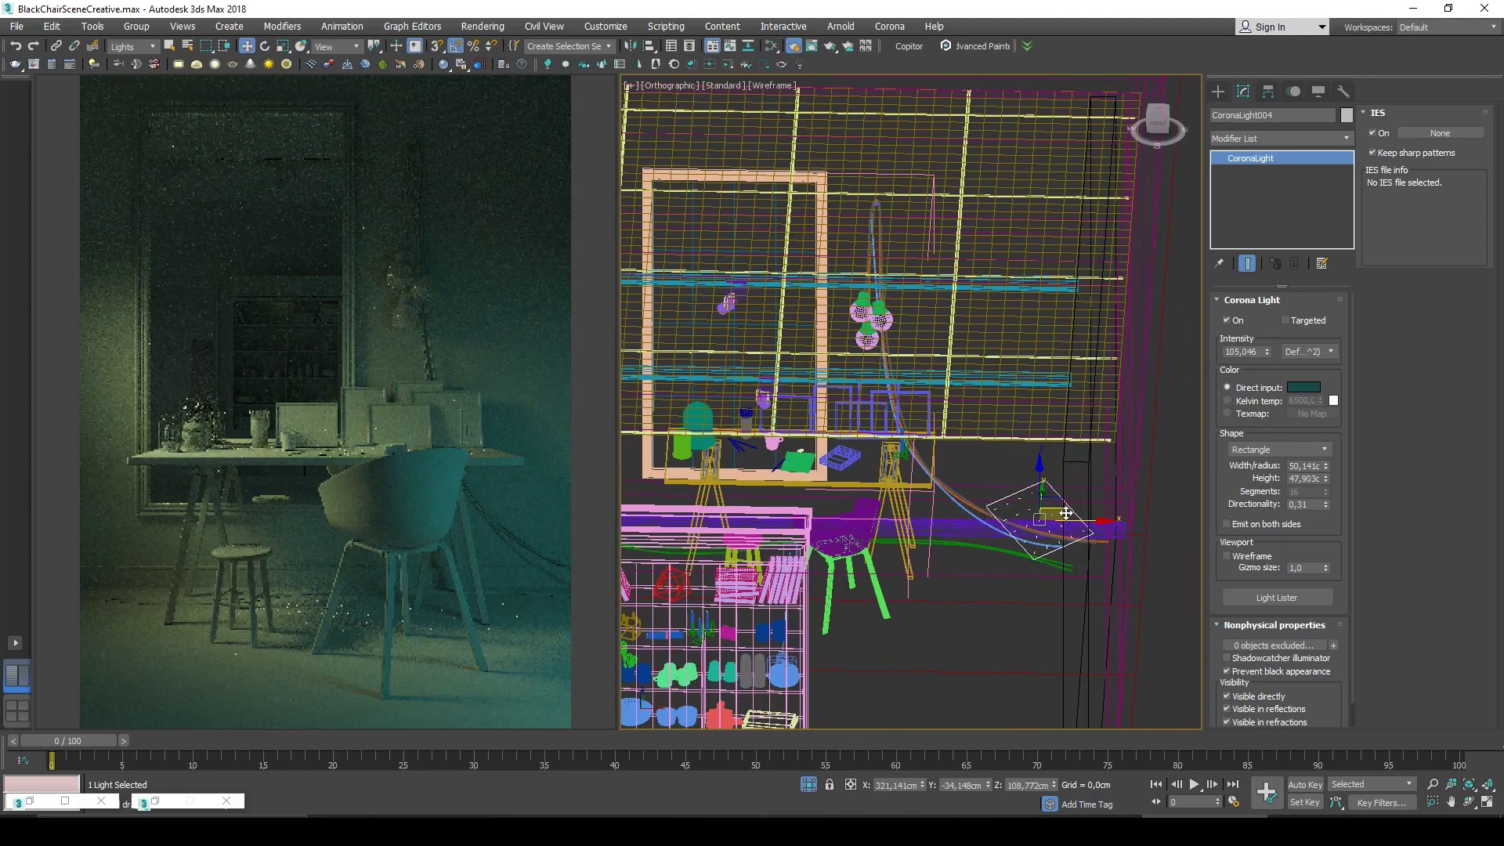
pyautogui.scroll(5, 1071, 513)
pyautogui.click(133, 46)
pyautogui.click(130, 62)
pyautogui.click(1333, 644)
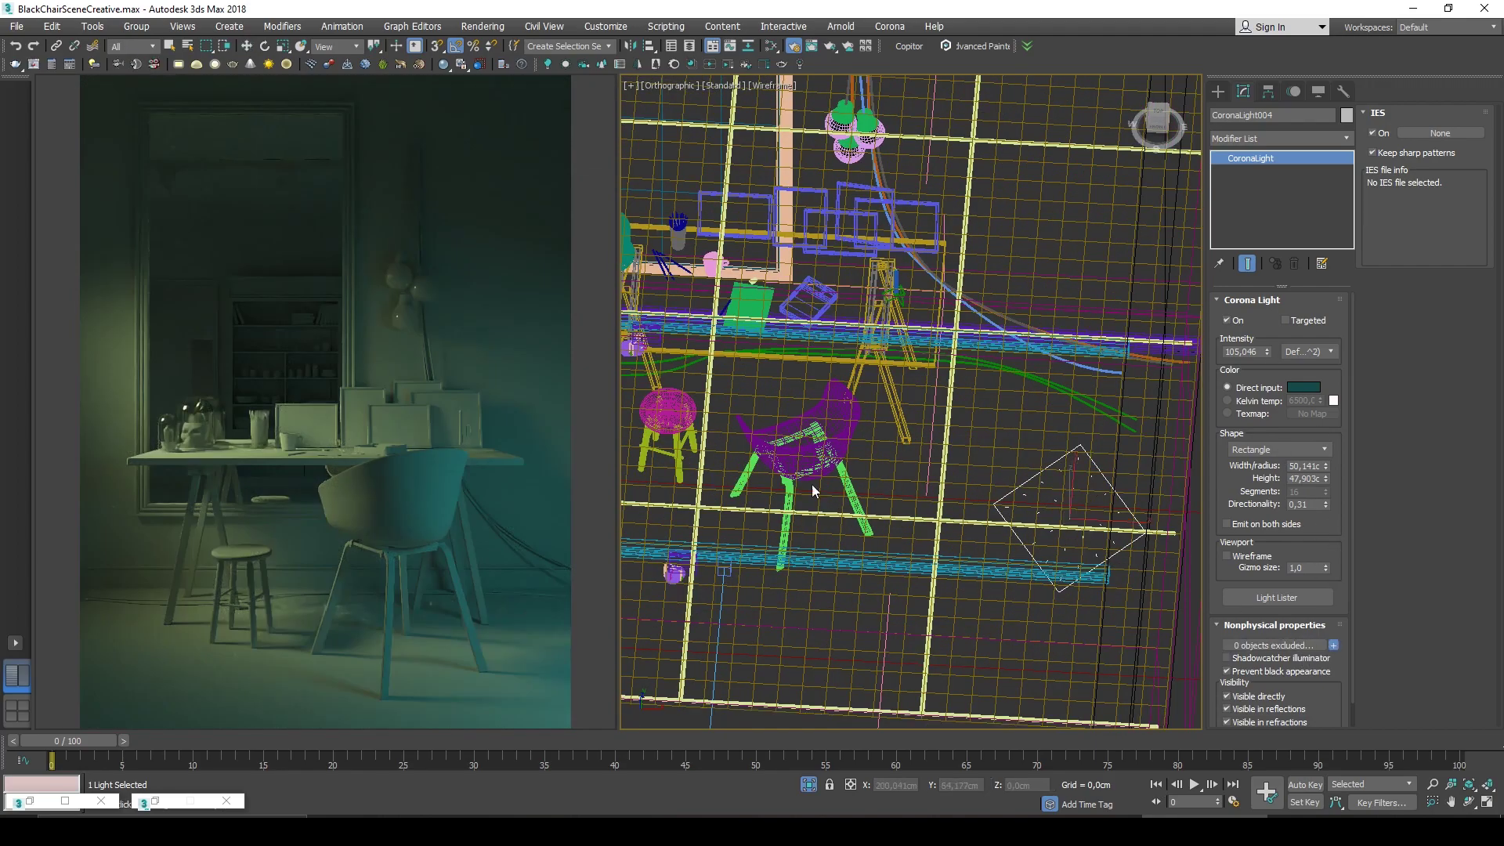
# Move the teal light closer to the back wall, to about X 323.5, Y -12.2 cm.
pyautogui.moveTo(1012, 470); pyautogui.dragTo(1015, 544, button='middle')
pyautogui.press('w')
pyautogui.moveTo(1064, 565); pyautogui.dragTo(1065, 551)
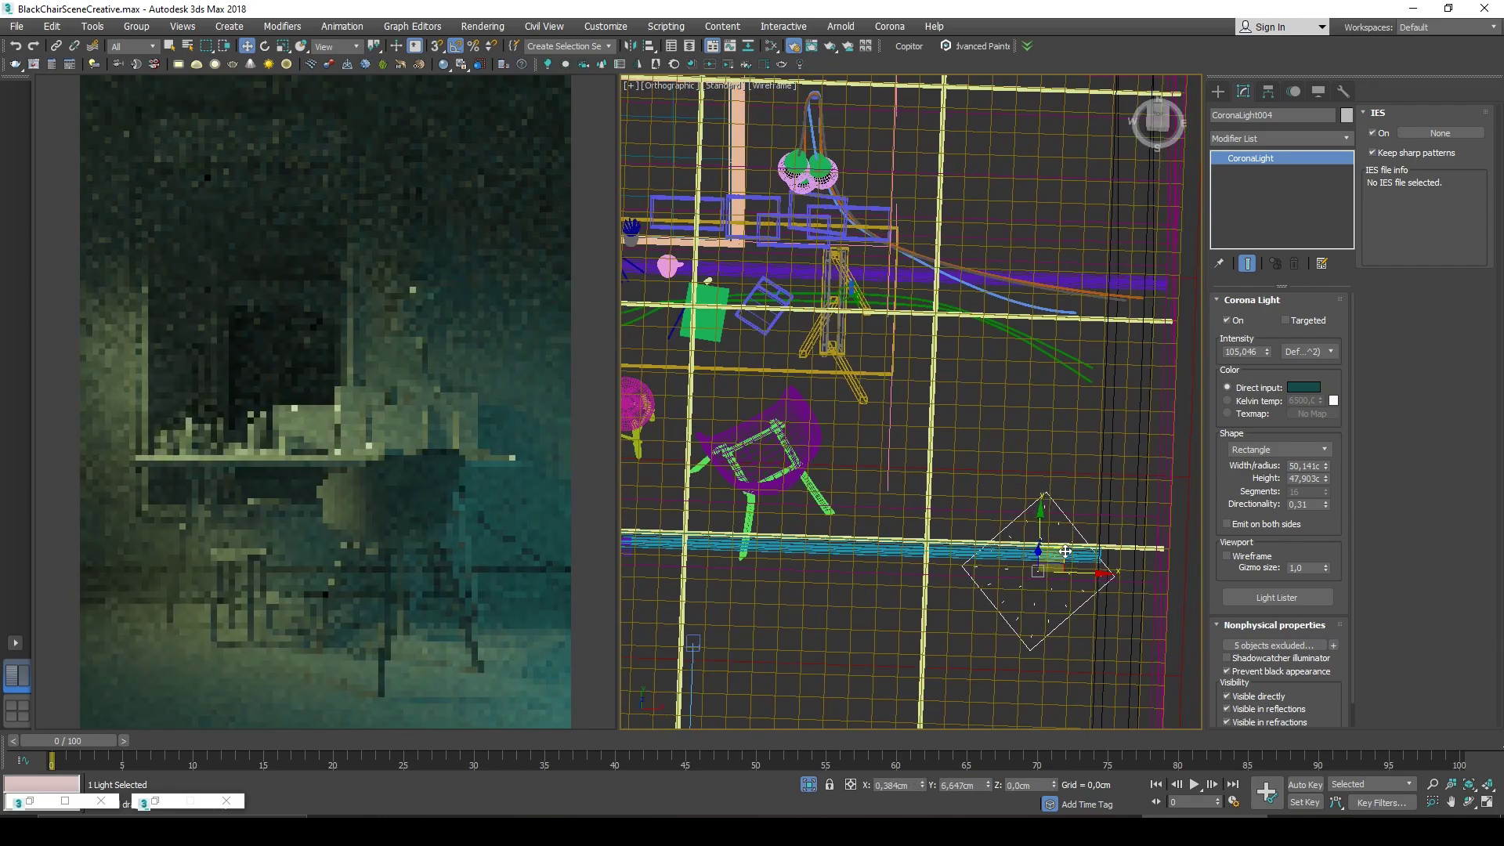
# Reduce the teal light's height to about 44 cm and lower its intensity.
pyautogui.scroll(-3, 1066, 551)
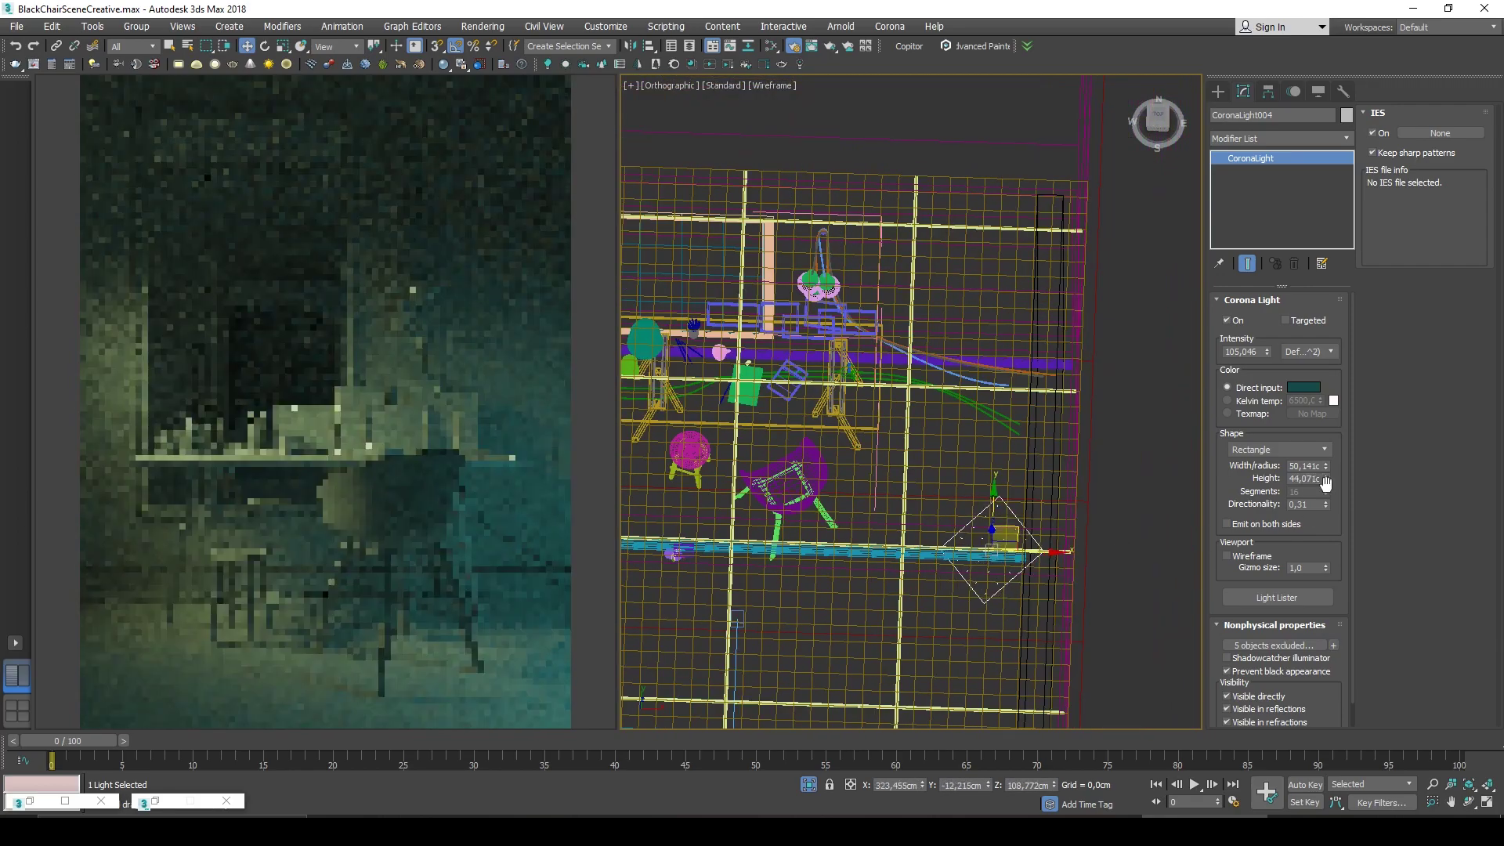
pyautogui.moveTo(1266, 351); pyautogui.dragTo(1270, 377)
pyautogui.moveTo(985, 544); pyautogui.dragTo(955, 627, button='middle')
pyautogui.scroll(-2, 955, 611)
pyautogui.scroll(2, 924, 461)
# Restrict the selection filter to Lights and select the olive rectangular light.
pyautogui.keyDown('alt'); pyautogui.moveTo(925, 462); pyautogui.dragTo(1077, 468, button='middle'); pyautogui.keyUp('alt')
pyautogui.keyDown('alt'); pyautogui.moveTo(913, 558); pyautogui.dragTo(685, 572, button='middle'); pyautogui.keyUp('alt')
pyautogui.click(685, 571)
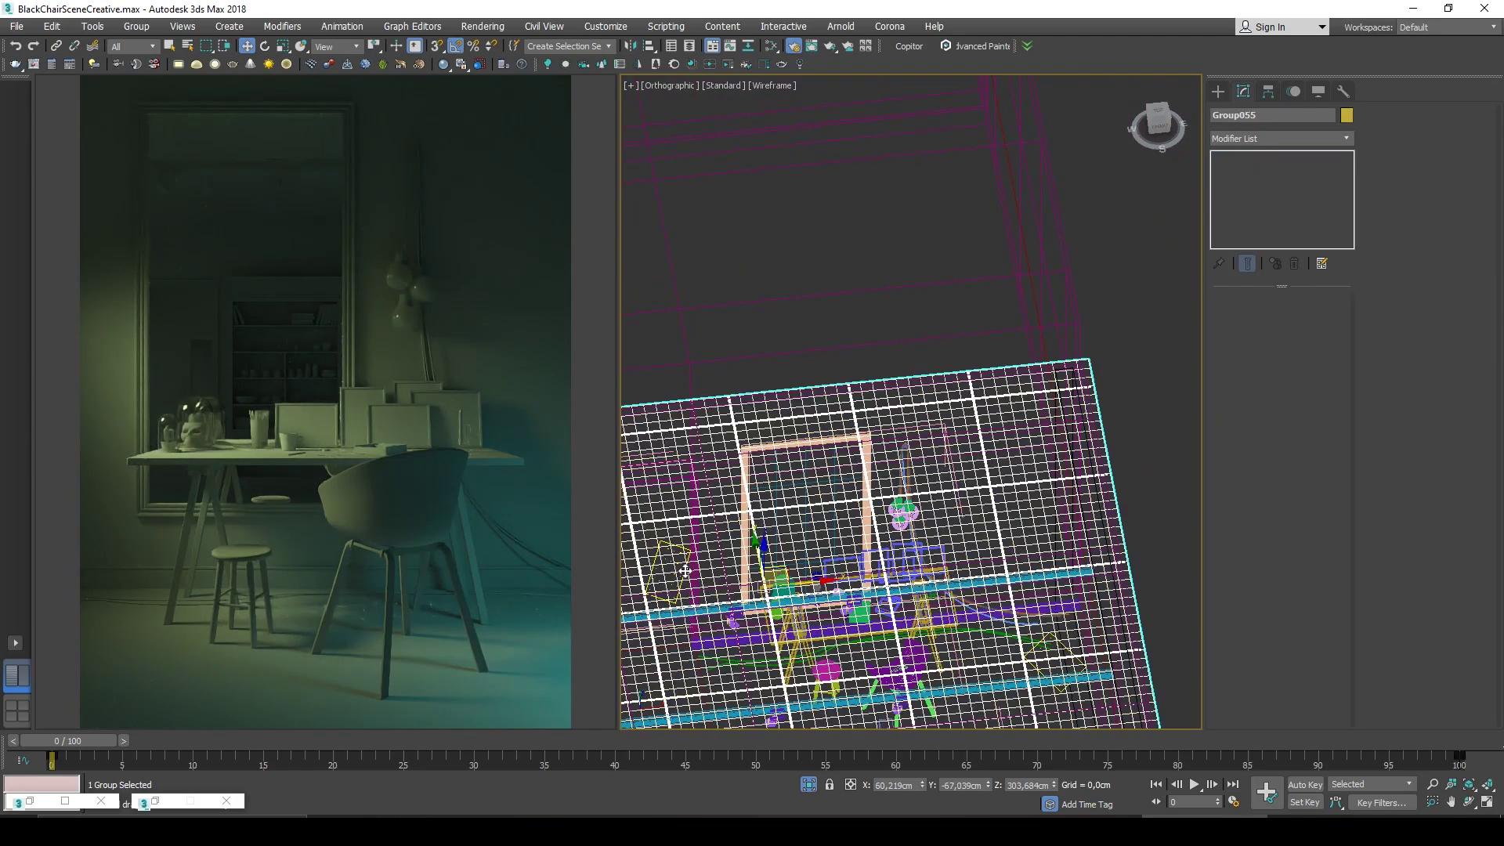
pyautogui.click(137, 91)
pyautogui.click(667, 544)
pyautogui.scroll(-2, 667, 548)
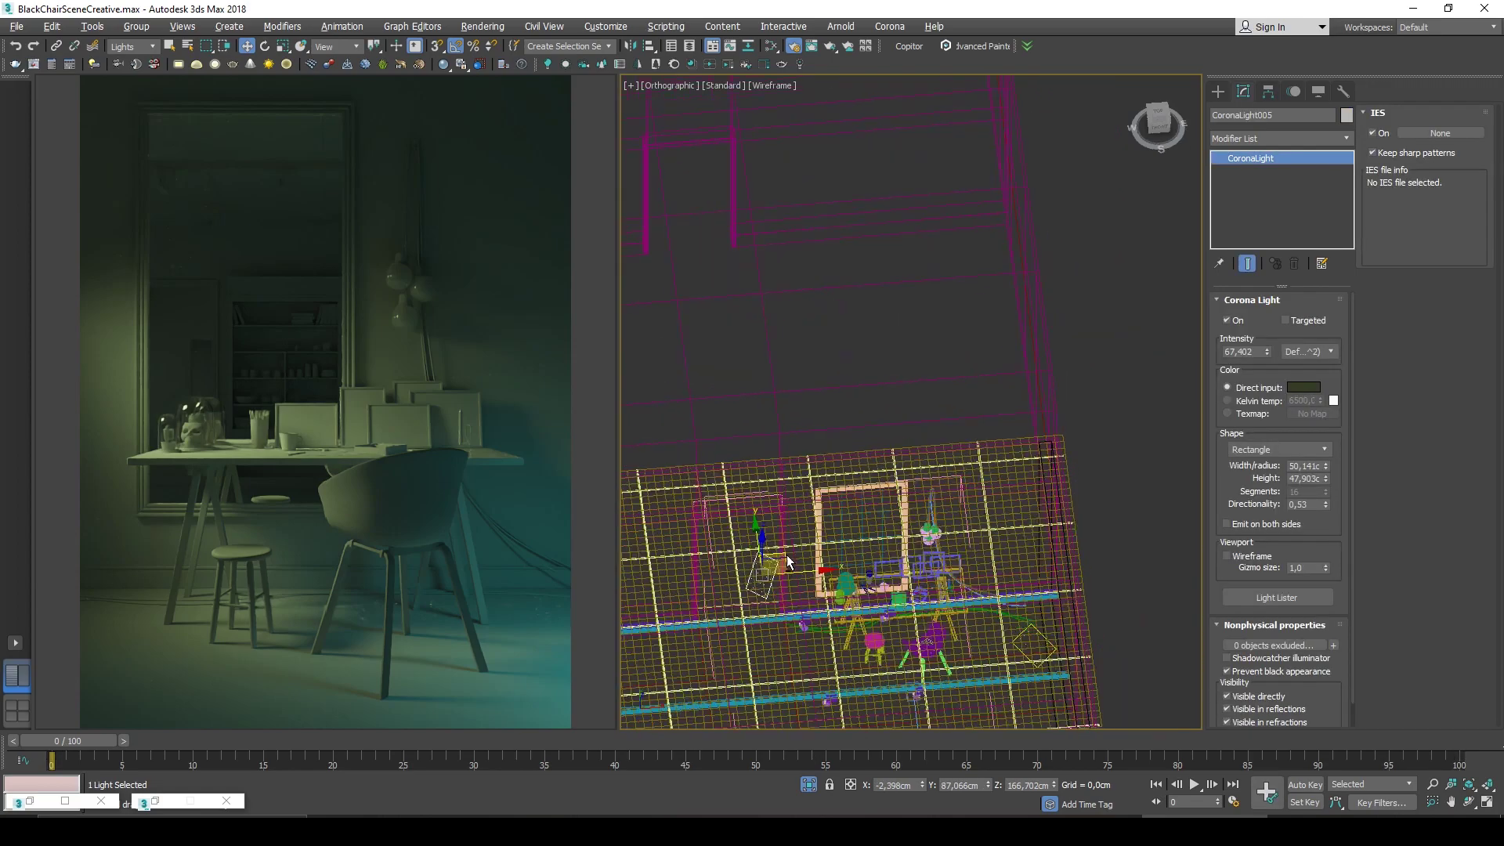
# Create a second rectangular Corona light about 45.9 by 37.9 cm beside the olive light.
pyautogui.press('t')
pyautogui.press('z')
pyautogui.click(1218, 92)
pyautogui.scroll(-5, 887, 505)
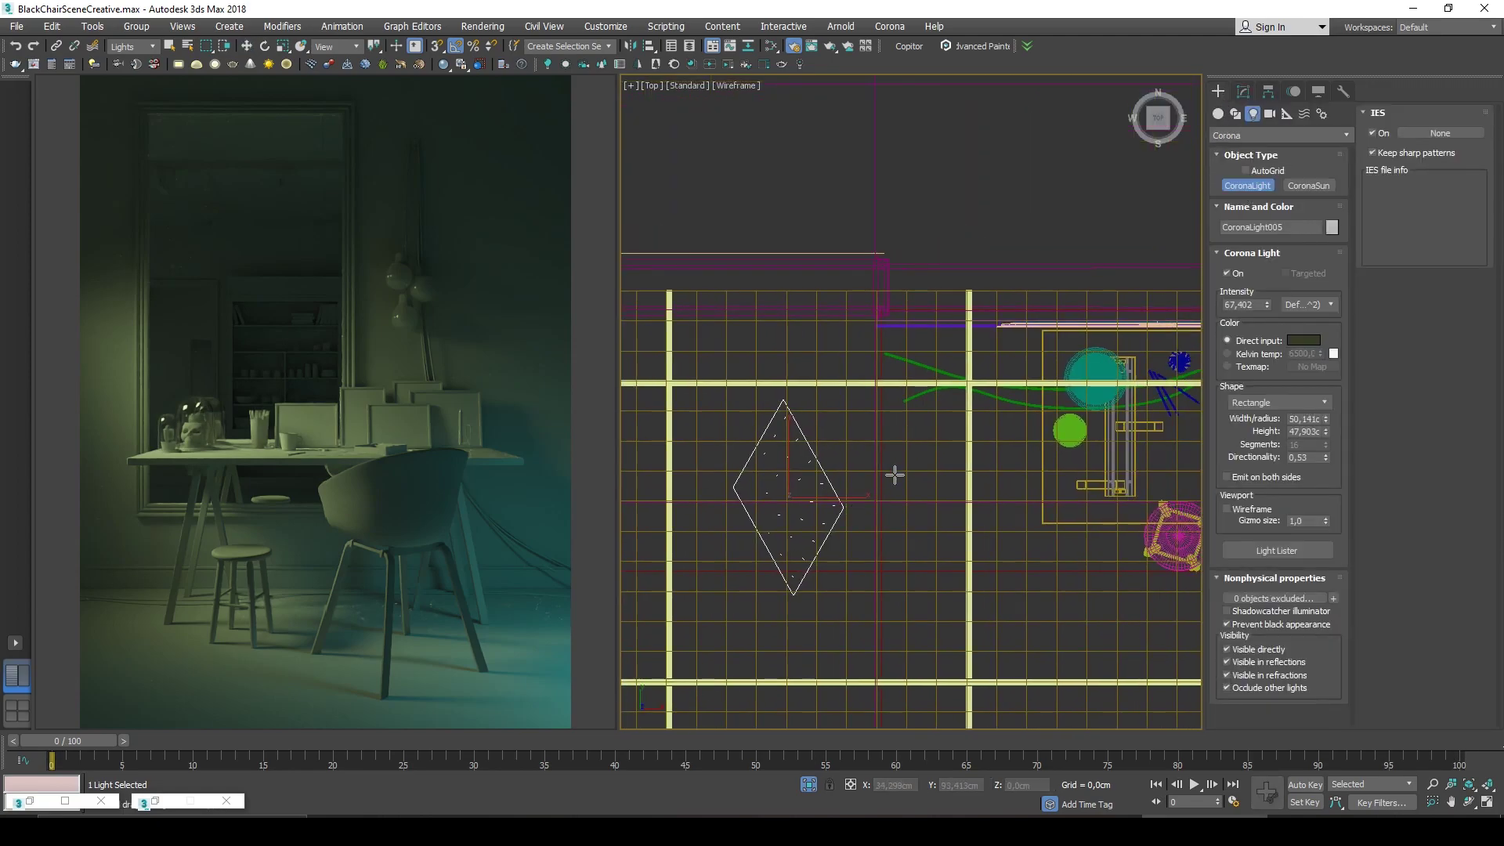
pyautogui.press('e')
pyautogui.press('w')
pyautogui.keyDown('alt'); pyautogui.moveTo(978, 611); pyautogui.dragTo(945, 585, button='middle'); pyautogui.keyUp('alt')
pyautogui.moveTo(945, 586)
pyautogui.keyDown('alt'); pyautogui.mouseDown(button='middle')
pyautogui.moveTo(913, 533)
pyautogui.moveTo(968, 571)
pyautogui.moveTo(930, 593)
pyautogui.mouseUp(button='middle'); pyautogui.keyUp('alt')
pyautogui.click(1240, 94)
# Rotate the new rectangular light upright and place it close to the olive light.
pyautogui.click(343, 48)
pyautogui.click(338, 61)
pyautogui.moveTo(929, 606); pyautogui.dragTo(898, 629)
pyautogui.press('w')
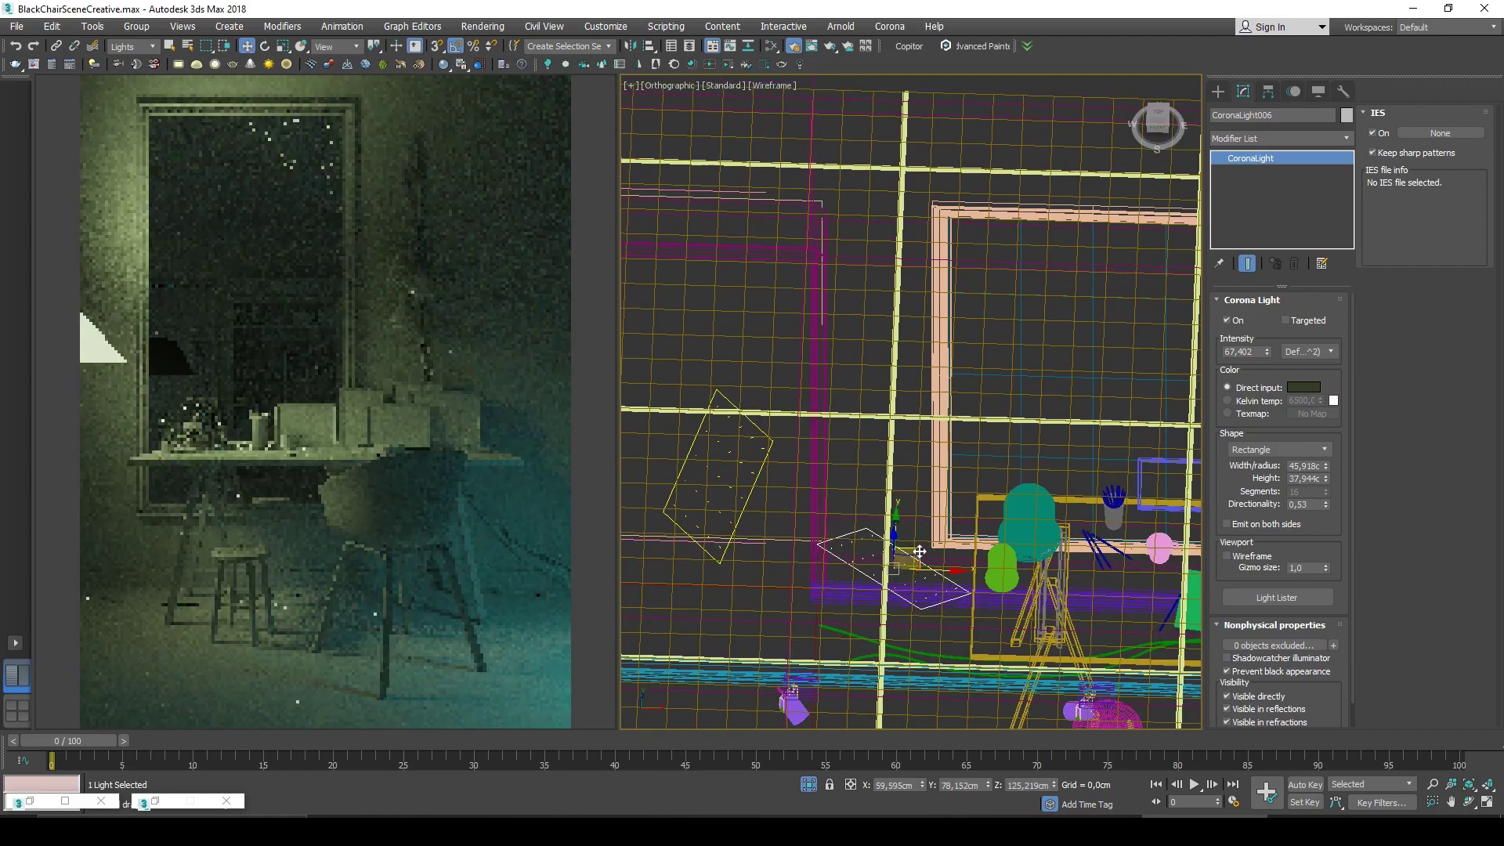
pyautogui.moveTo(837, 565); pyautogui.dragTo(746, 508)
pyautogui.press('e')
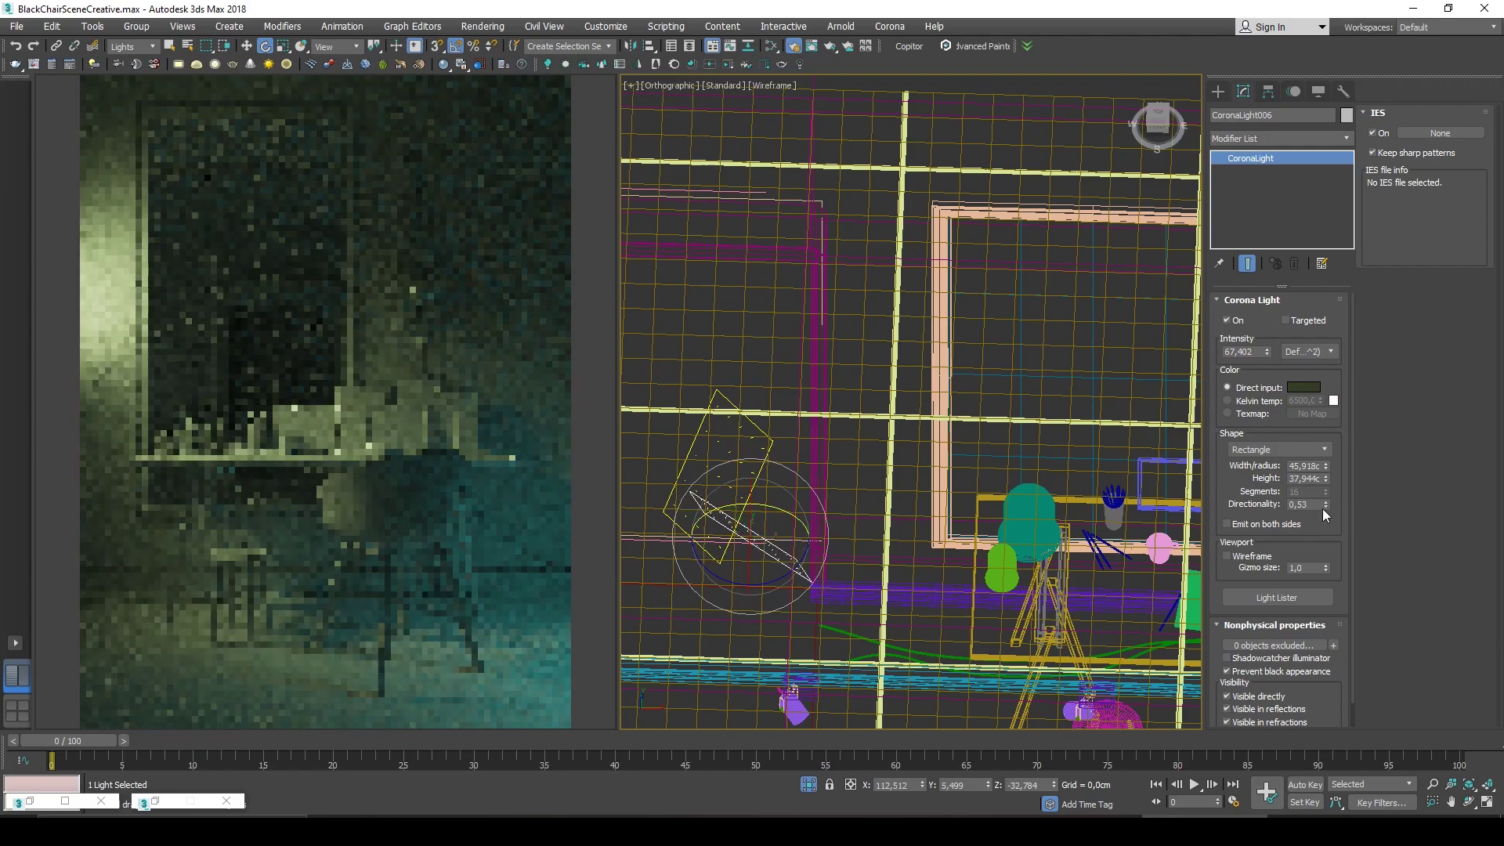
# Turn the new light and move it across the desk to about X 311.7, Y 90.1, Z 125.2 cm.
pyautogui.moveTo(782, 580); pyautogui.dragTo(1096, 595)
pyautogui.click(837, 576)
pyautogui.hotkey('ctrl', 'z')
pyautogui.press('w')
pyautogui.moveTo(1095, 595); pyautogui.dragTo(828, 585, button='middle')
pyautogui.moveTo(827, 538); pyautogui.dragTo(1187, 558)
pyautogui.moveTo(1186, 557); pyautogui.dragTo(914, 535, button='middle')
pyautogui.moveTo(914, 535); pyautogui.dragTo(1061, 544)
pyautogui.scroll(-2, 997, 566)
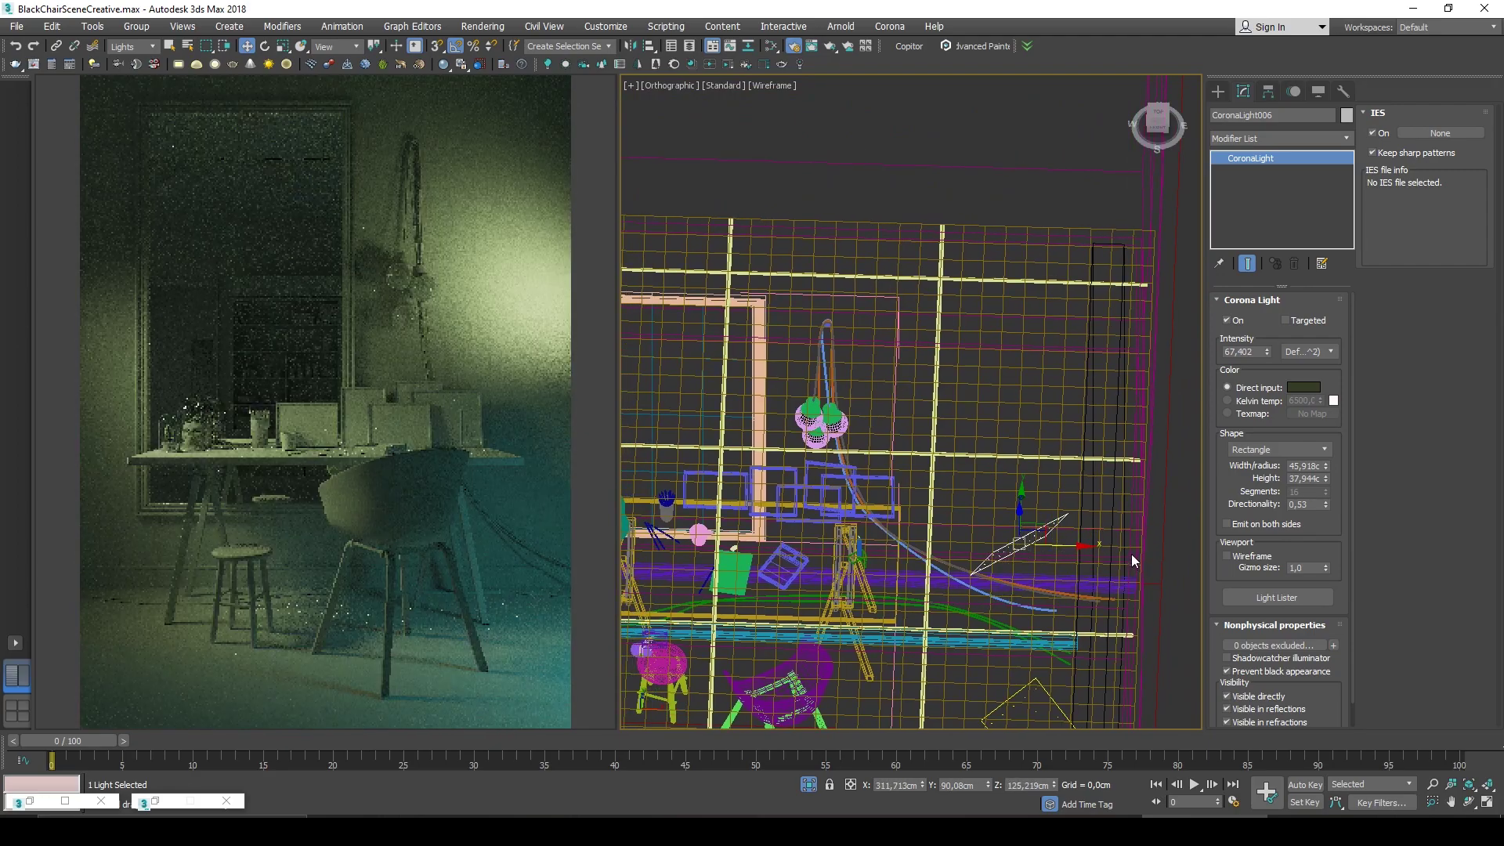
# Change the new rectangular light's color to a muted peach, hex 9E7865.
pyautogui.click(1309, 388)
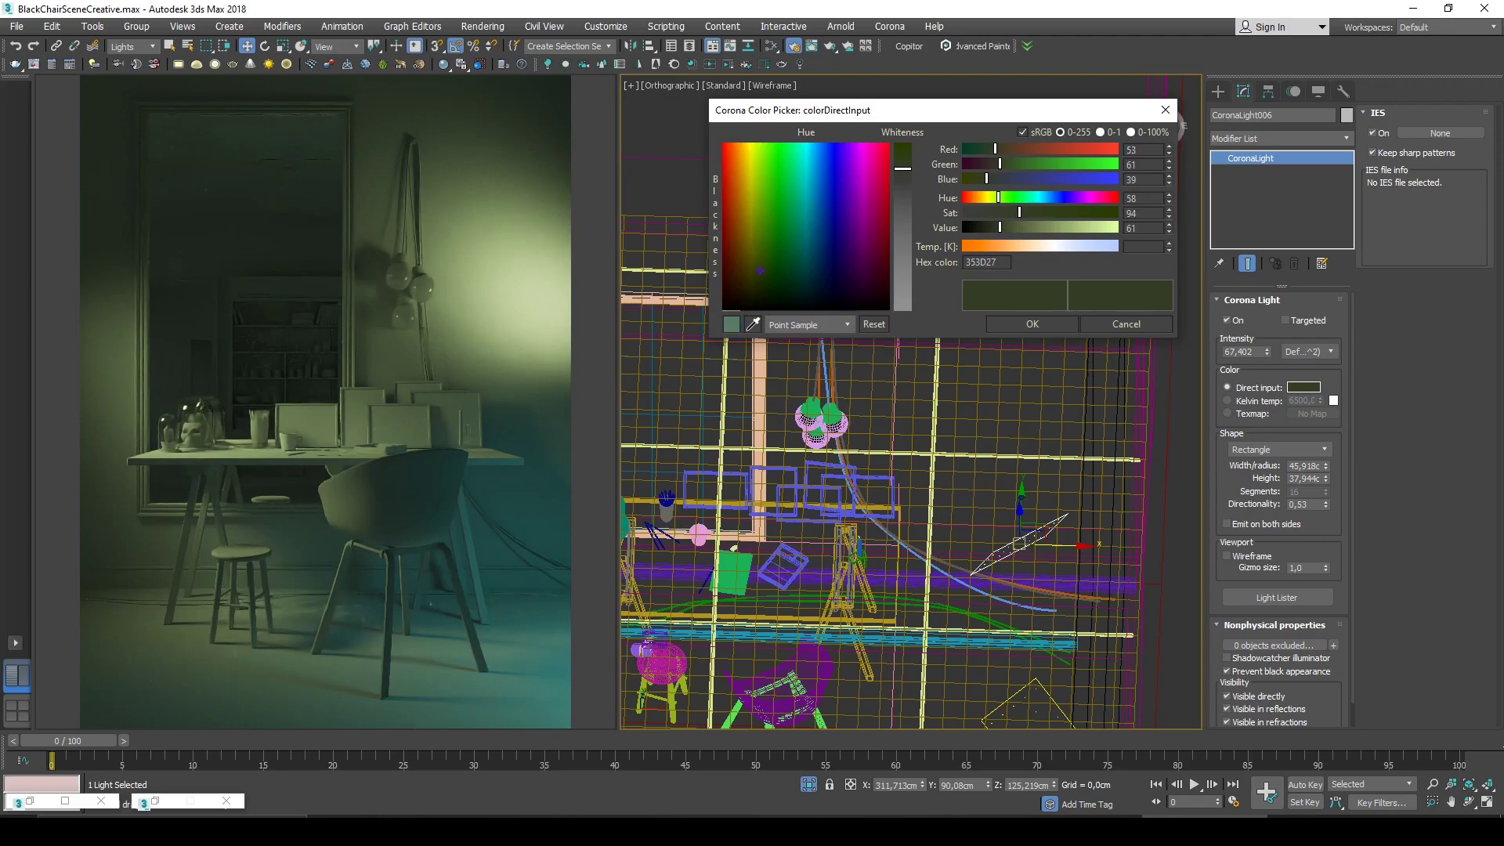
pyautogui.click(1068, 342)
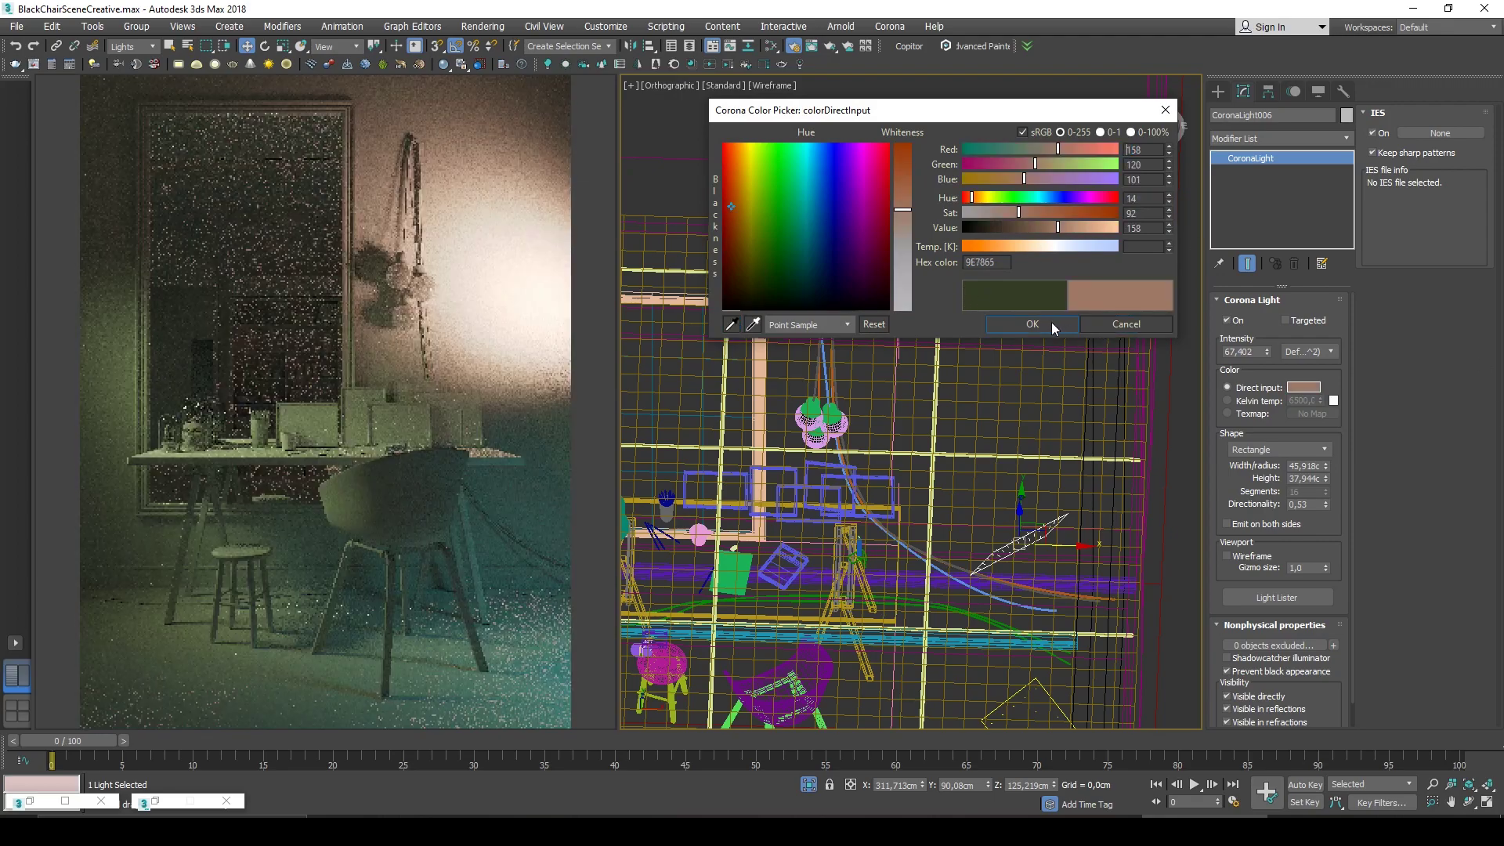
pyautogui.click(1050, 322)
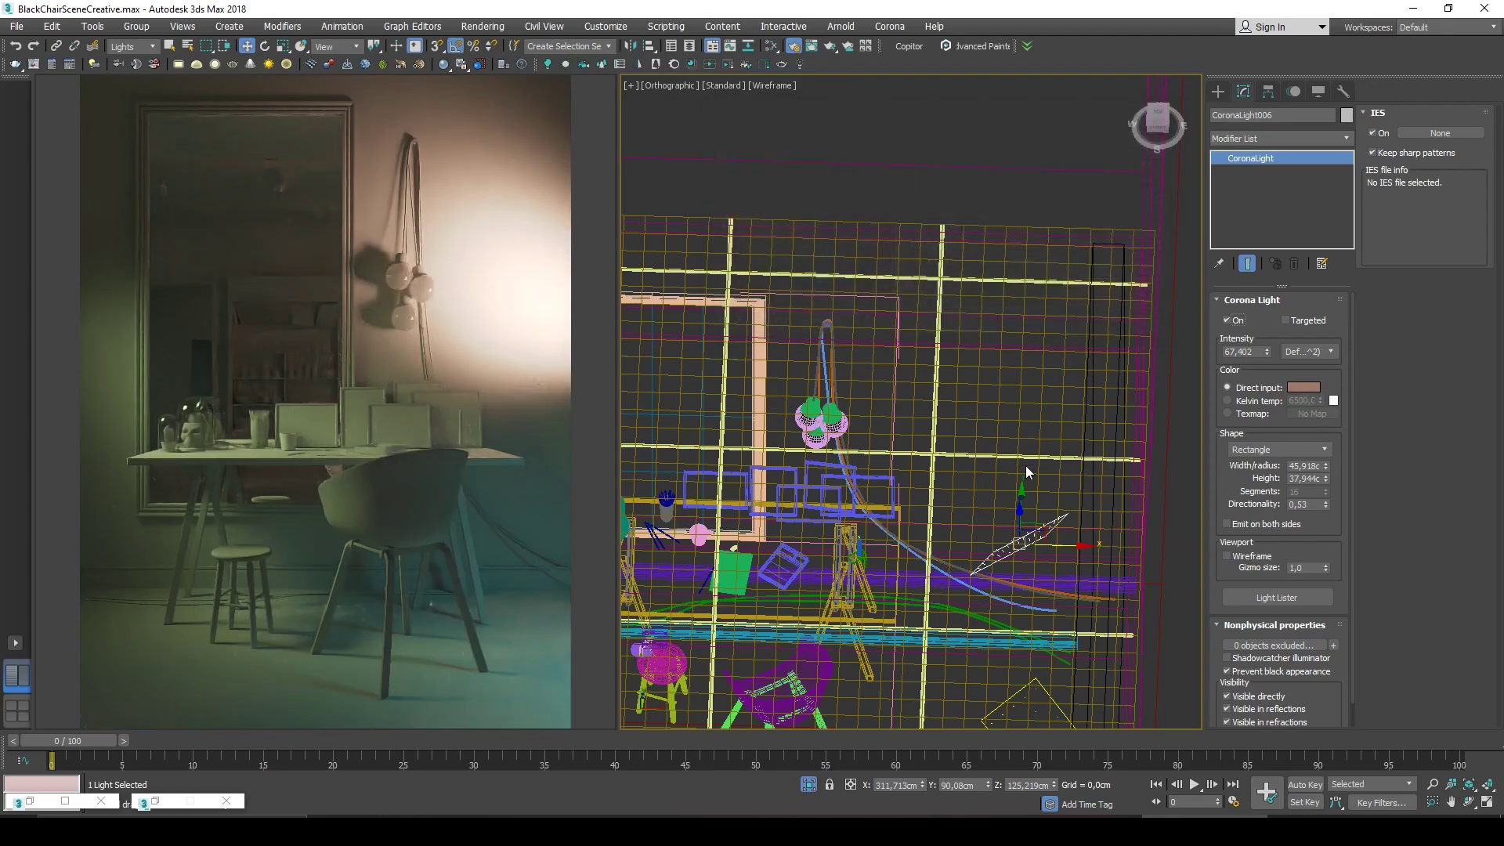
# Rotate the peach light 25 degrees about Z and lower its intensity to about 5.39.
pyautogui.keyDown('alt'); pyautogui.moveTo(1026, 451); pyautogui.dragTo(1039, 436, button='middle'); pyautogui.keyUp('alt')
pyautogui.press('e')
pyautogui.moveTo(1017, 588); pyautogui.dragTo(1032, 590)
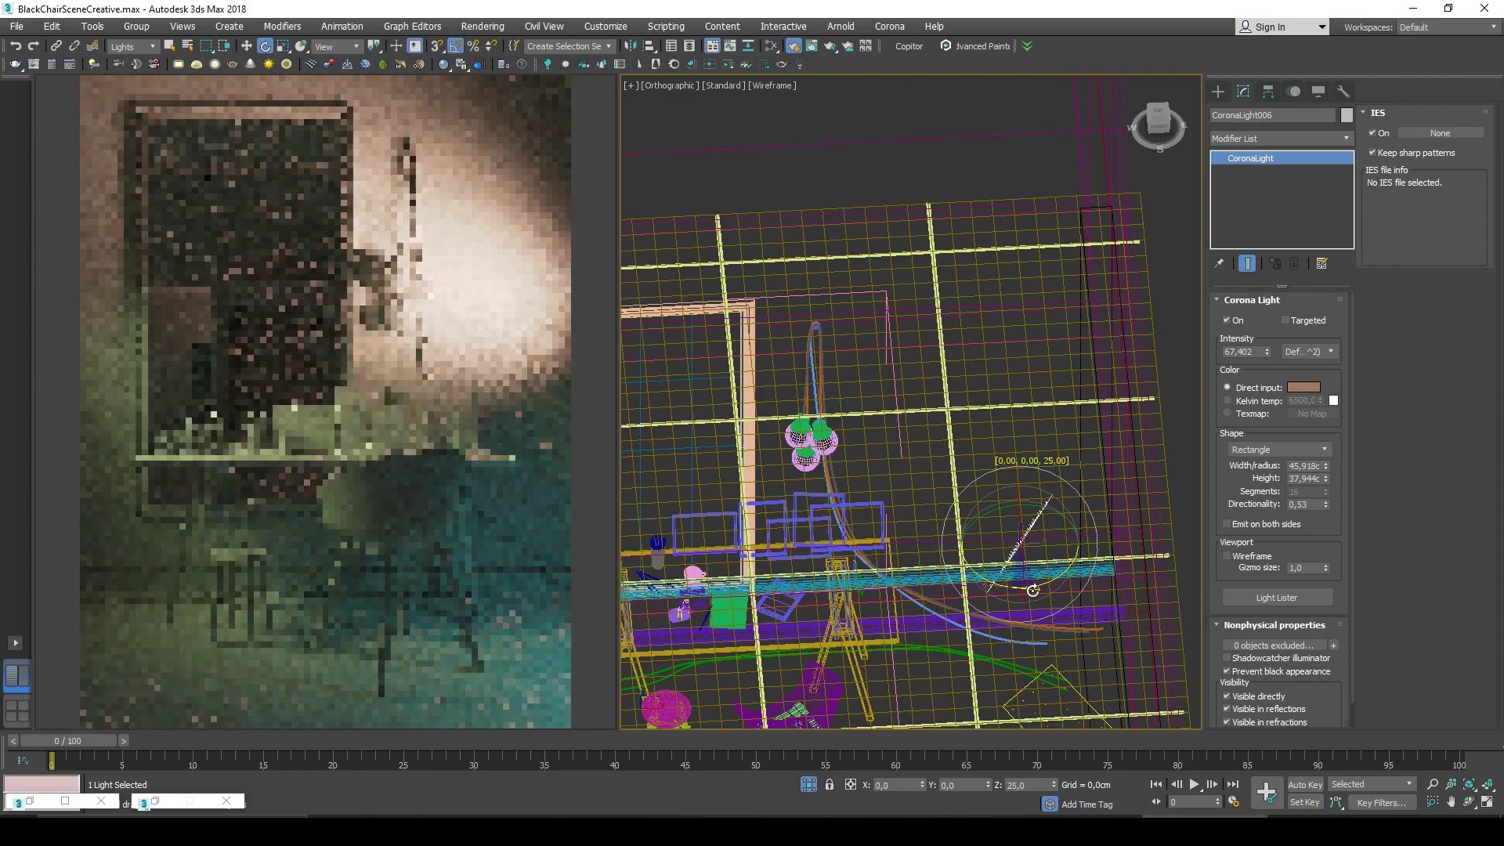
pyautogui.moveTo(1271, 404); pyautogui.dragTo(1271, 423)
pyautogui.press('w')
# Raise the peach light toward the ceiling beside the pendant lamps and rotate it 15 degrees about Z.
pyautogui.keyDown('alt'); pyautogui.moveTo(1073, 502); pyautogui.dragTo(1049, 595, button='middle'); pyautogui.keyUp('alt')
pyautogui.moveTo(1052, 527); pyautogui.dragTo(1107, 504)
pyautogui.press('e')
pyautogui.keyDown('alt'); pyautogui.moveTo(1112, 508); pyautogui.dragTo(1053, 390, button='middle'); pyautogui.keyUp('alt')
pyautogui.press('e')
pyautogui.moveTo(1046, 383); pyautogui.dragTo(1054, 387)
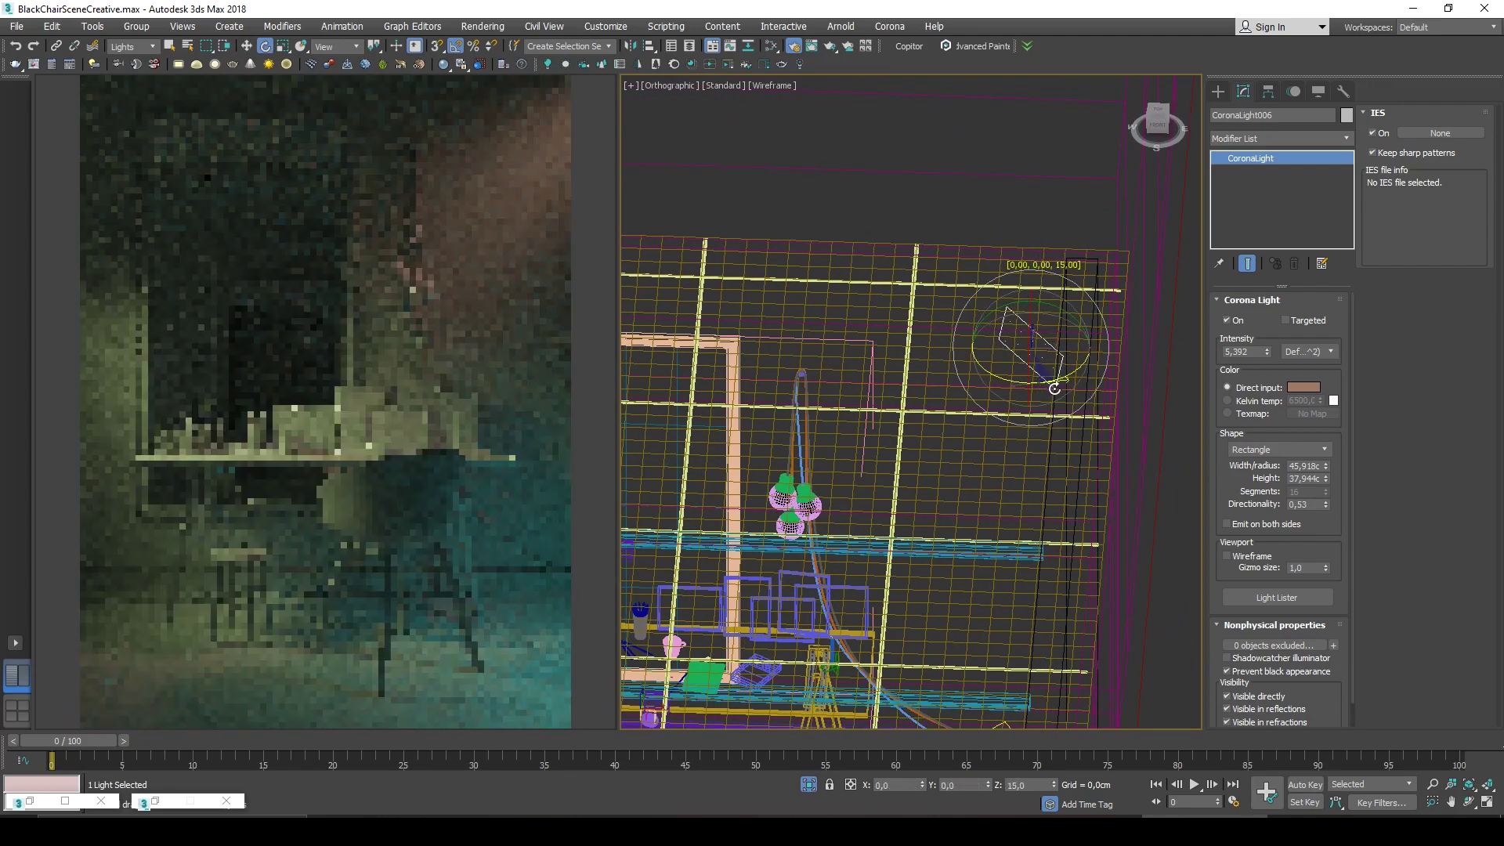
# Set the peach light's directionality to 0.44 and intensity to 6.74, and shift it to about X 304.1, Y 120.2 cm.
pyautogui.press('w')
pyautogui.moveTo(1326, 509); pyautogui.dragTo(1326, 518)
pyautogui.moveTo(1267, 350); pyautogui.dragTo(1266, 326)
pyautogui.moveTo(1044, 350); pyautogui.dragTo(1041, 350)
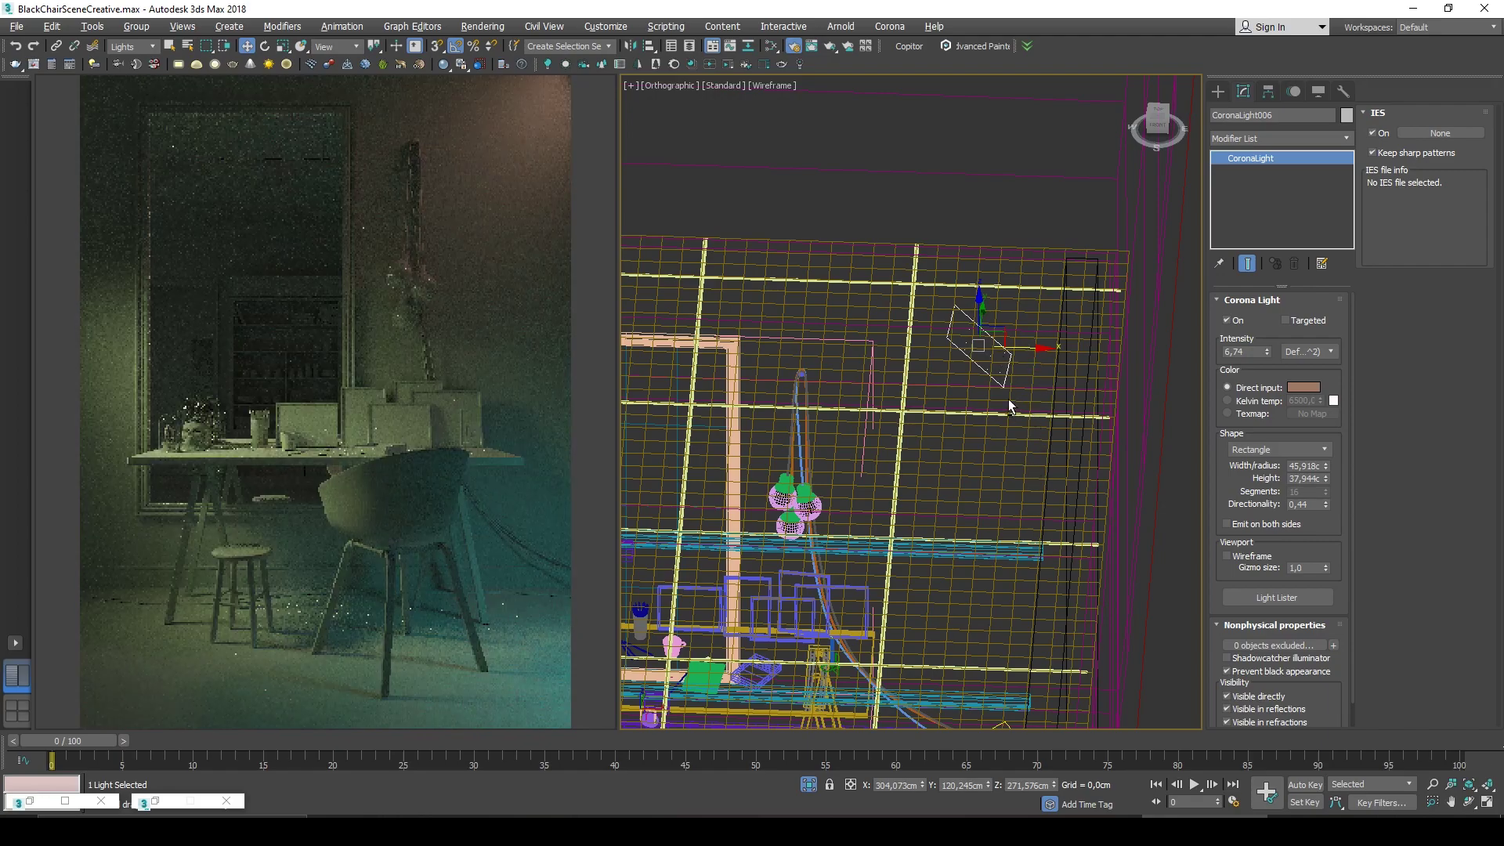
# Lower the peach light to about Z 251 cm and rotate it to a steeper angle.
pyautogui.keyDown('alt'); pyautogui.moveTo(1010, 403); pyautogui.dragTo(980, 344, button='middle'); pyautogui.keyUp('alt')
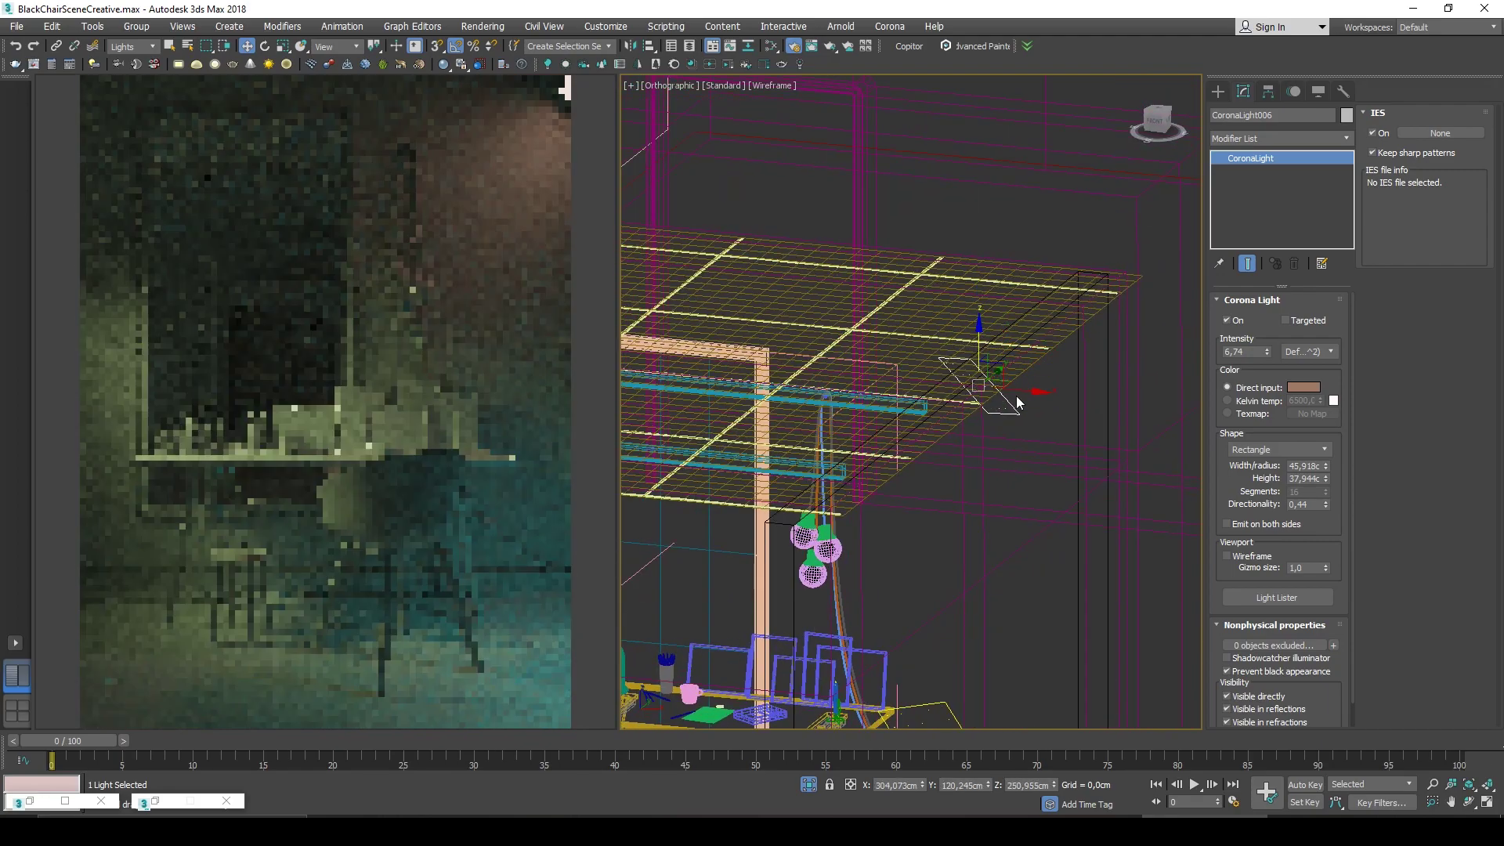
pyautogui.keyDown('alt'); pyautogui.moveTo(1016, 418); pyautogui.dragTo(1041, 389, button='middle'); pyautogui.keyUp('alt')
pyautogui.press('e')
pyautogui.moveTo(1035, 346); pyautogui.dragTo(1071, 392)
pyautogui.press('e')
# Reduce the peach light's directionality to 0.3 and nudge its position slightly.
pyautogui.moveTo(1327, 505); pyautogui.dragTo(1328, 519)
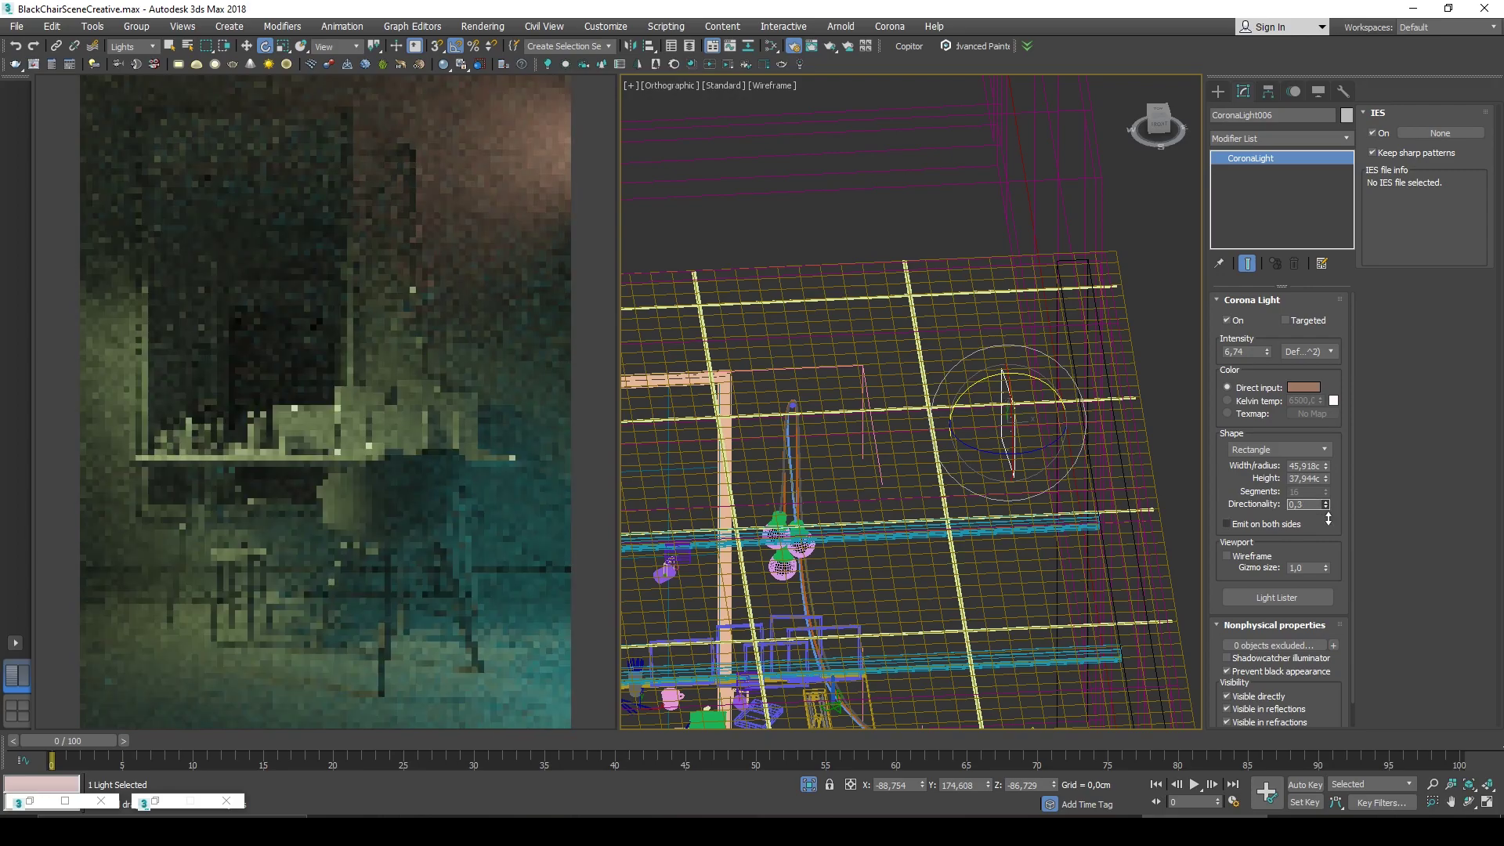
pyautogui.press('w')
pyautogui.keyDown('alt'); pyautogui.moveTo(1069, 498); pyautogui.dragTo(984, 455, button='middle'); pyautogui.keyUp('alt')
pyautogui.moveTo(1012, 413); pyautogui.dragTo(1013, 431)
# Copy the peach light across the room in front of the shelving unit and rotate the copy toward the shelves.
pyautogui.keyDown('alt'); pyautogui.moveTo(917, 423); pyautogui.dragTo(1052, 414, button='middle'); pyautogui.keyUp('alt')
pyautogui.keyDown('shift'); pyautogui.moveTo(1064, 394); pyautogui.dragTo(823, 506); pyautogui.keyUp('shift')
pyautogui.click(754, 484)
pyautogui.keyDown('alt'); pyautogui.moveTo(849, 473); pyautogui.dragTo(729, 427, button='middle'); pyautogui.keyUp('alt')
pyautogui.scroll(5, 772, 517)
pyautogui.keyDown('alt'); pyautogui.moveTo(772, 517); pyautogui.dragTo(755, 540, button='middle'); pyautogui.keyUp('alt')
pyautogui.moveTo(788, 494); pyautogui.dragTo(788, 521)
pyautogui.press('e')
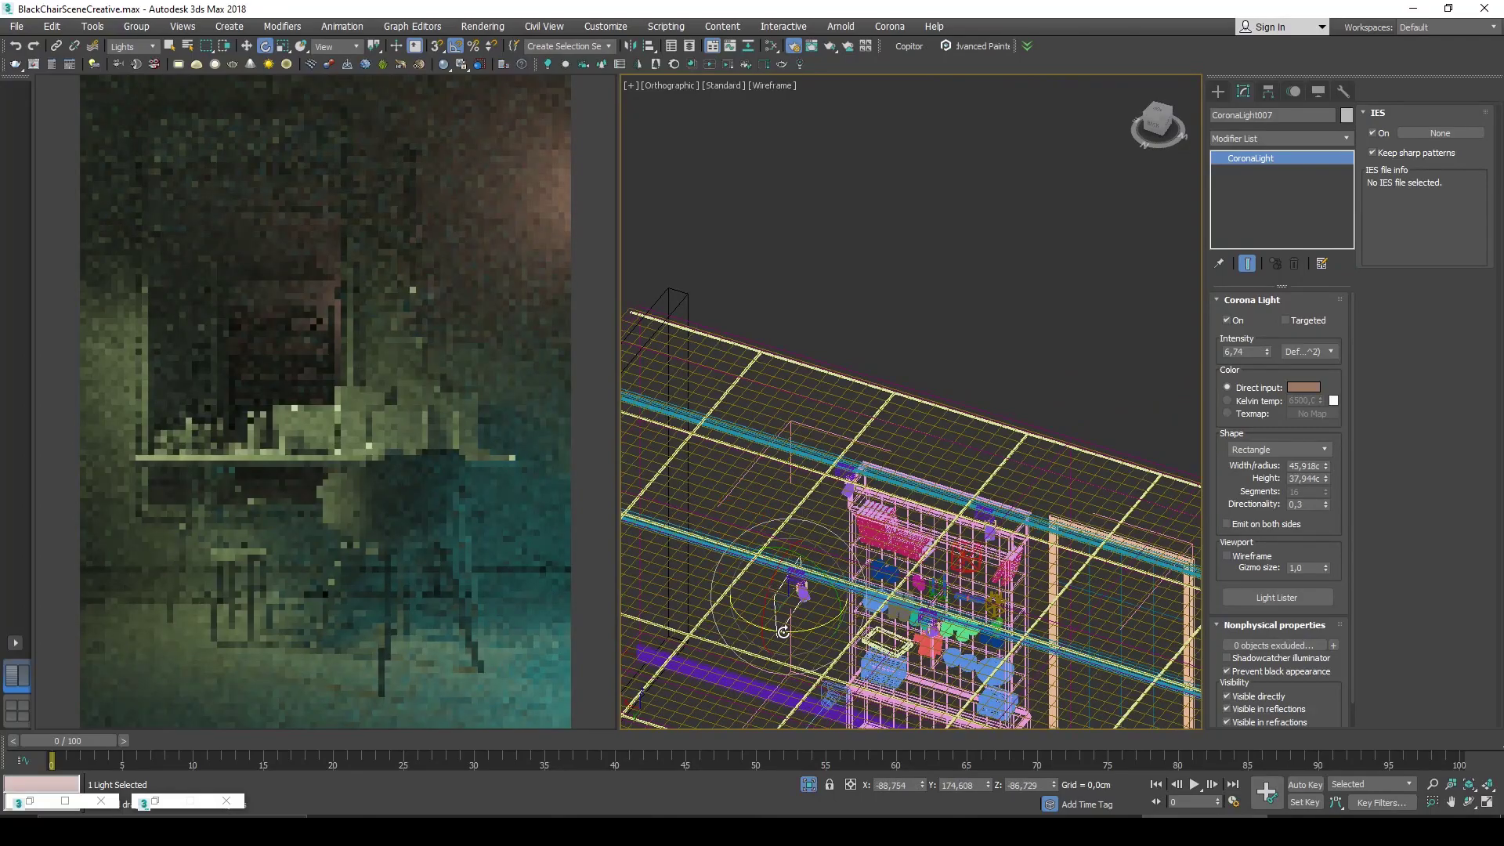
pyautogui.press('w')
pyautogui.keyDown('alt'); pyautogui.moveTo(805, 641); pyautogui.dragTo(791, 675, button='middle'); pyautogui.keyUp('alt')
# Set the shelf light's intensity to about 7.95 and directionality to 0.45, and place it at about X 231.3, Y -142.6 cm.
pyautogui.moveTo(1267, 352); pyautogui.dragTo(1269, 333)
pyautogui.keyDown('alt'); pyautogui.moveTo(1049, 557); pyautogui.dragTo(842, 507, button='middle'); pyautogui.keyUp('alt')
pyautogui.moveTo(919, 535); pyautogui.dragTo(960, 535)
pyautogui.press('e')
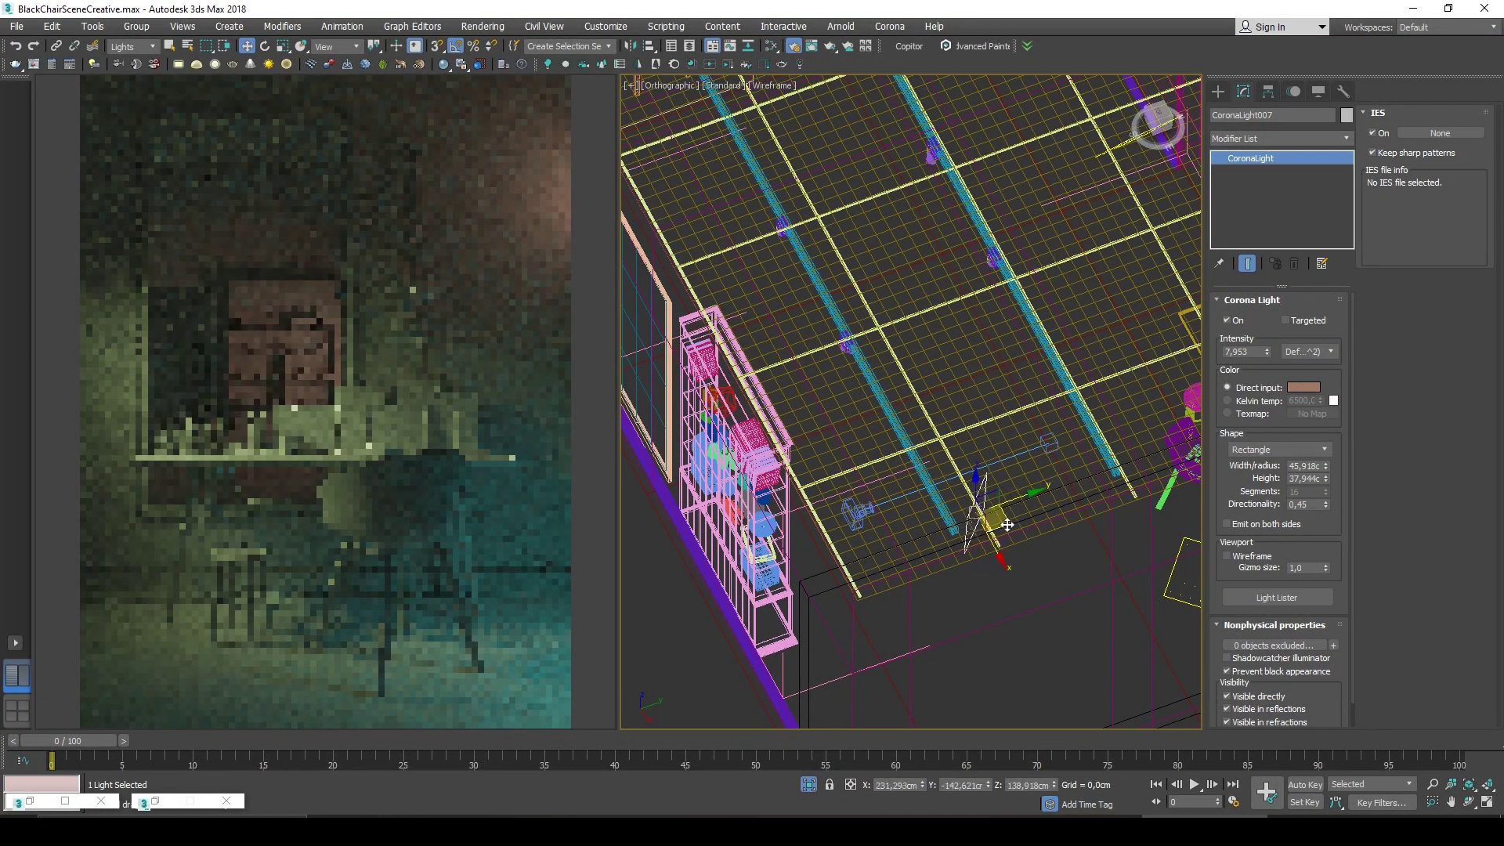
# Raise the shelf light color's saturation to about 102 and darken its value slightly.
pyautogui.keyDown('alt'); pyautogui.moveTo(1007, 525); pyautogui.dragTo(1316, 432, button='middle'); pyautogui.keyUp('alt')
pyautogui.click(1303, 387)
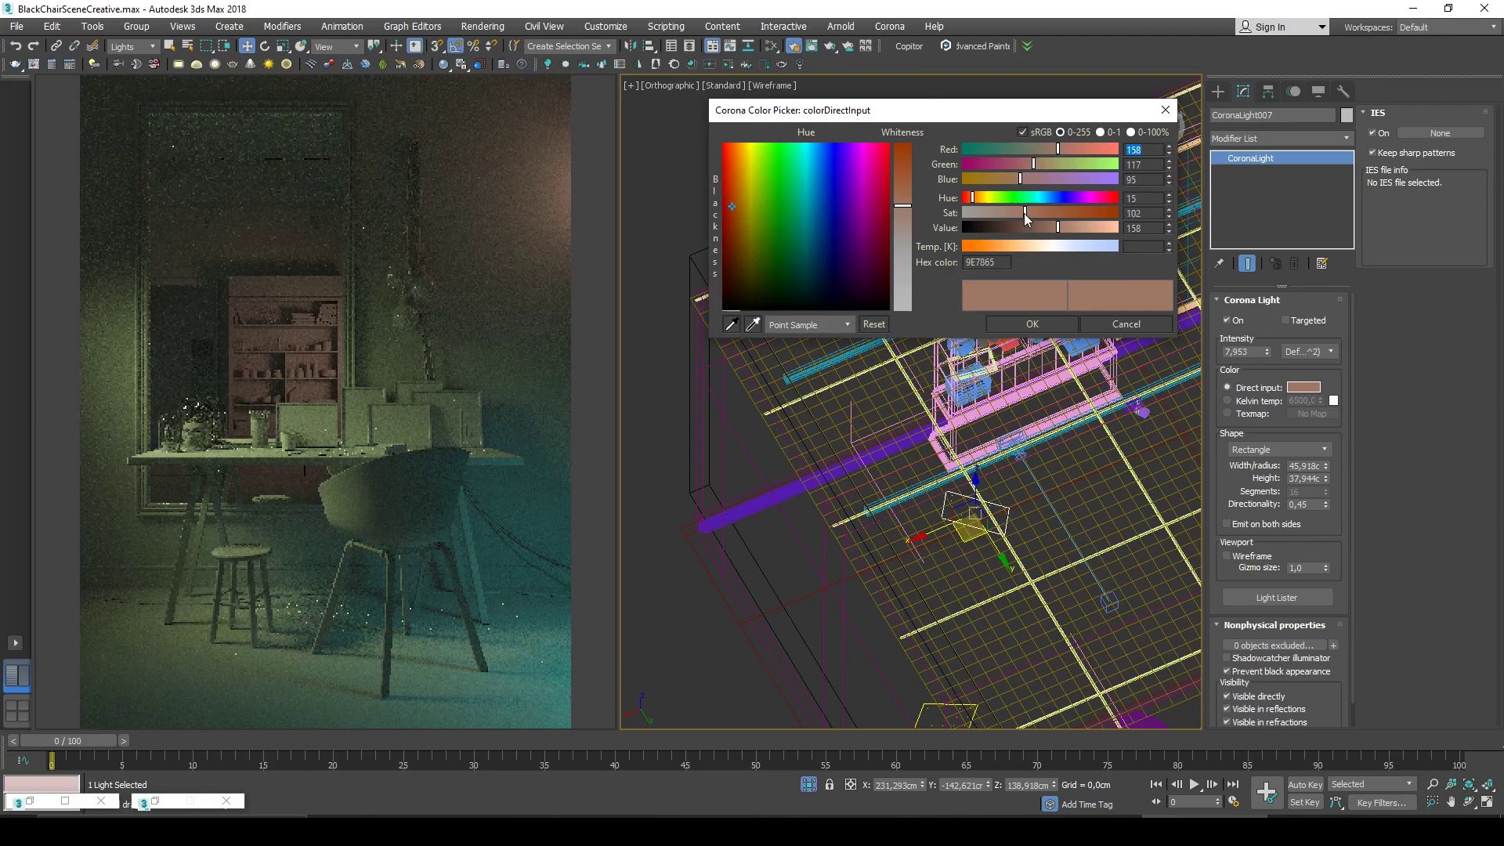
pyautogui.moveTo(1057, 227); pyautogui.dragTo(1047, 228)
pyautogui.click(1042, 324)
# Select the sphere light inside the pendant bulbs and switch it on.
pyautogui.keyDown('alt'); pyautogui.moveTo(791, 485); pyautogui.dragTo(899, 511, button='middle'); pyautogui.keyUp('alt')
pyautogui.keyDown('alt'); pyautogui.moveTo(950, 434); pyautogui.dragTo(819, 324, button='middle'); pyautogui.keyUp('alt')
pyautogui.press('t')
pyautogui.press('z')
pyautogui.scroll(-10, 920, 415)
pyautogui.scroll(10, 967, 249)
pyautogui.click(1219, 93)
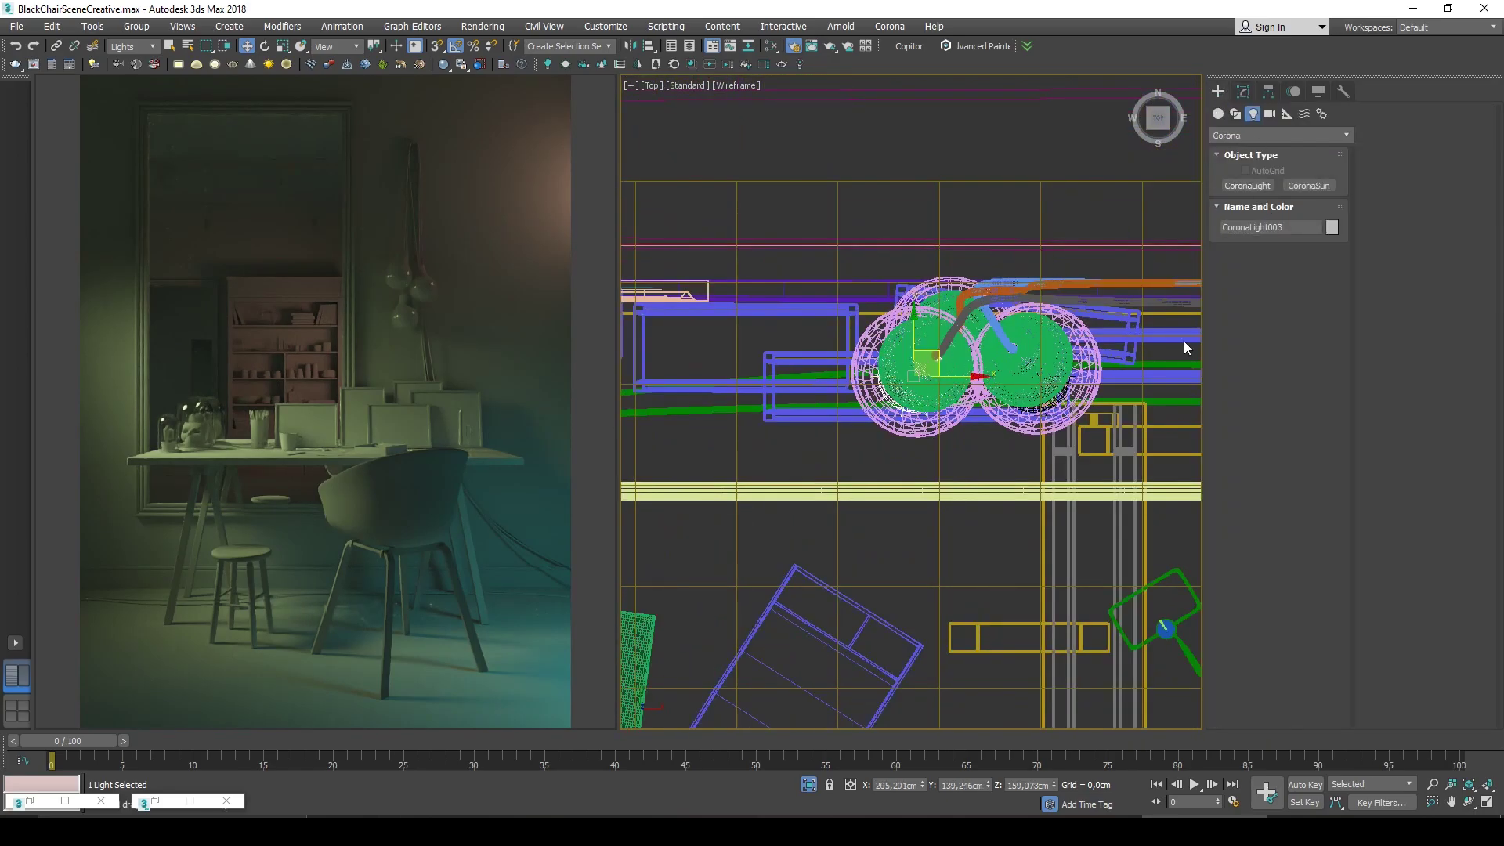
pyautogui.click(1243, 92)
# Change the pendant sphere light's color from orange to coral, hex E4786D.
pyautogui.click(1303, 387)
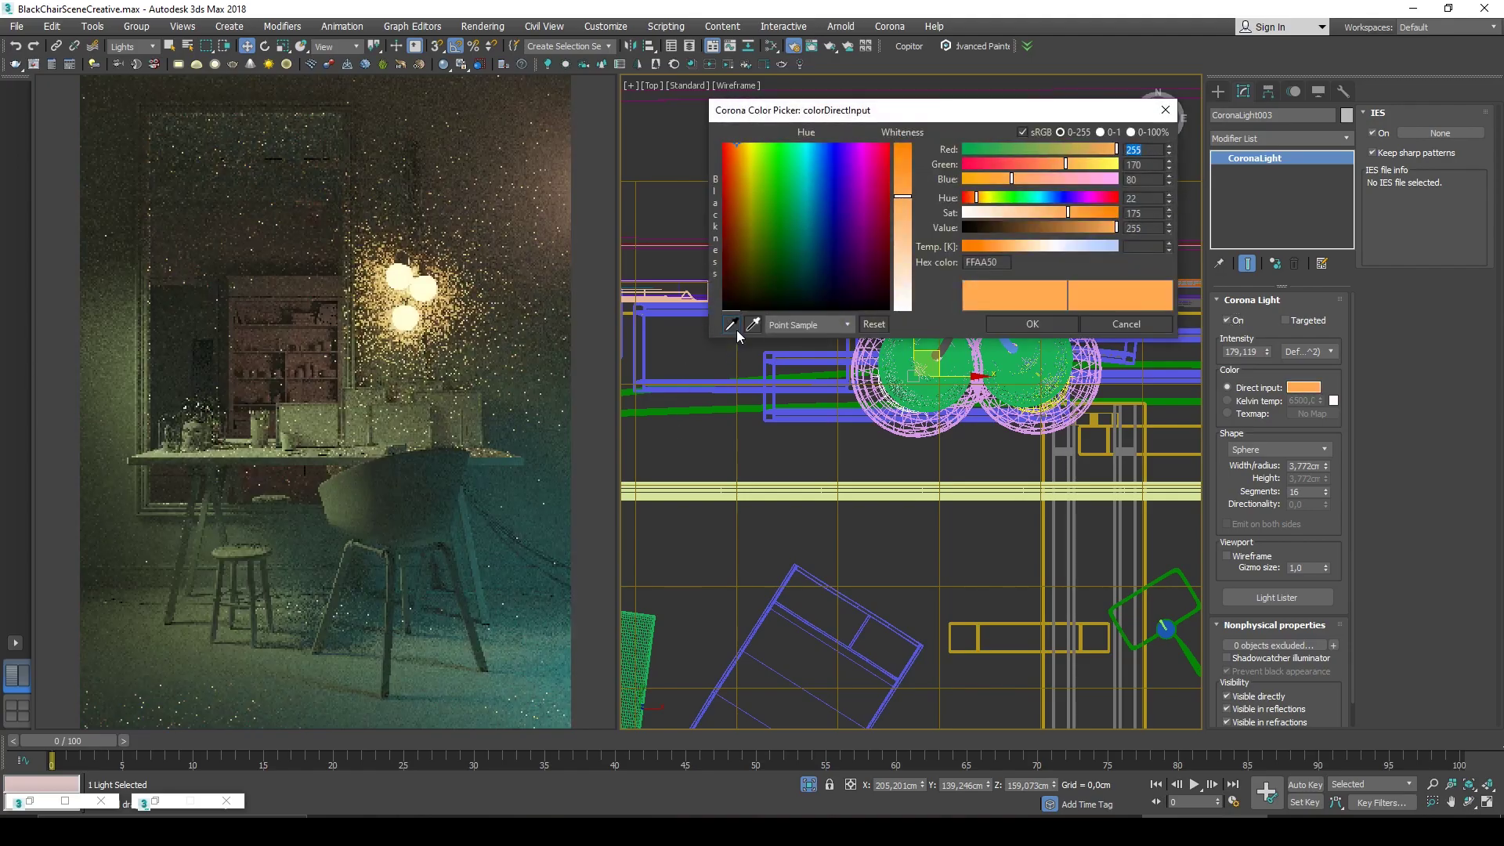
pyautogui.click(725, 163)
pyautogui.click(1032, 325)
# Reduce the pendant sphere light's radius to about 3.17 cm and its intensity to about 78.8.
pyautogui.keyDown('alt'); pyautogui.moveTo(965, 506); pyautogui.dragTo(1002, 477, button='middle'); pyautogui.keyUp('alt')
pyautogui.scroll(8, 904, 407)
pyautogui.keyDown('alt'); pyautogui.moveTo(905, 423); pyautogui.dragTo(907, 399, button='middle'); pyautogui.keyUp('alt')
pyautogui.moveTo(1325, 467); pyautogui.dragTo(1326, 479)
pyautogui.keyDown('alt'); pyautogui.moveTo(967, 462); pyautogui.dragTo(886, 491, button='middle'); pyautogui.keyUp('alt')
pyautogui.scroll(-7, 887, 486)
pyautogui.scroll(-3, 885, 490)
pyautogui.scroll(4, 886, 490)
pyautogui.moveTo(1267, 353); pyautogui.dragTo(1277, 393)
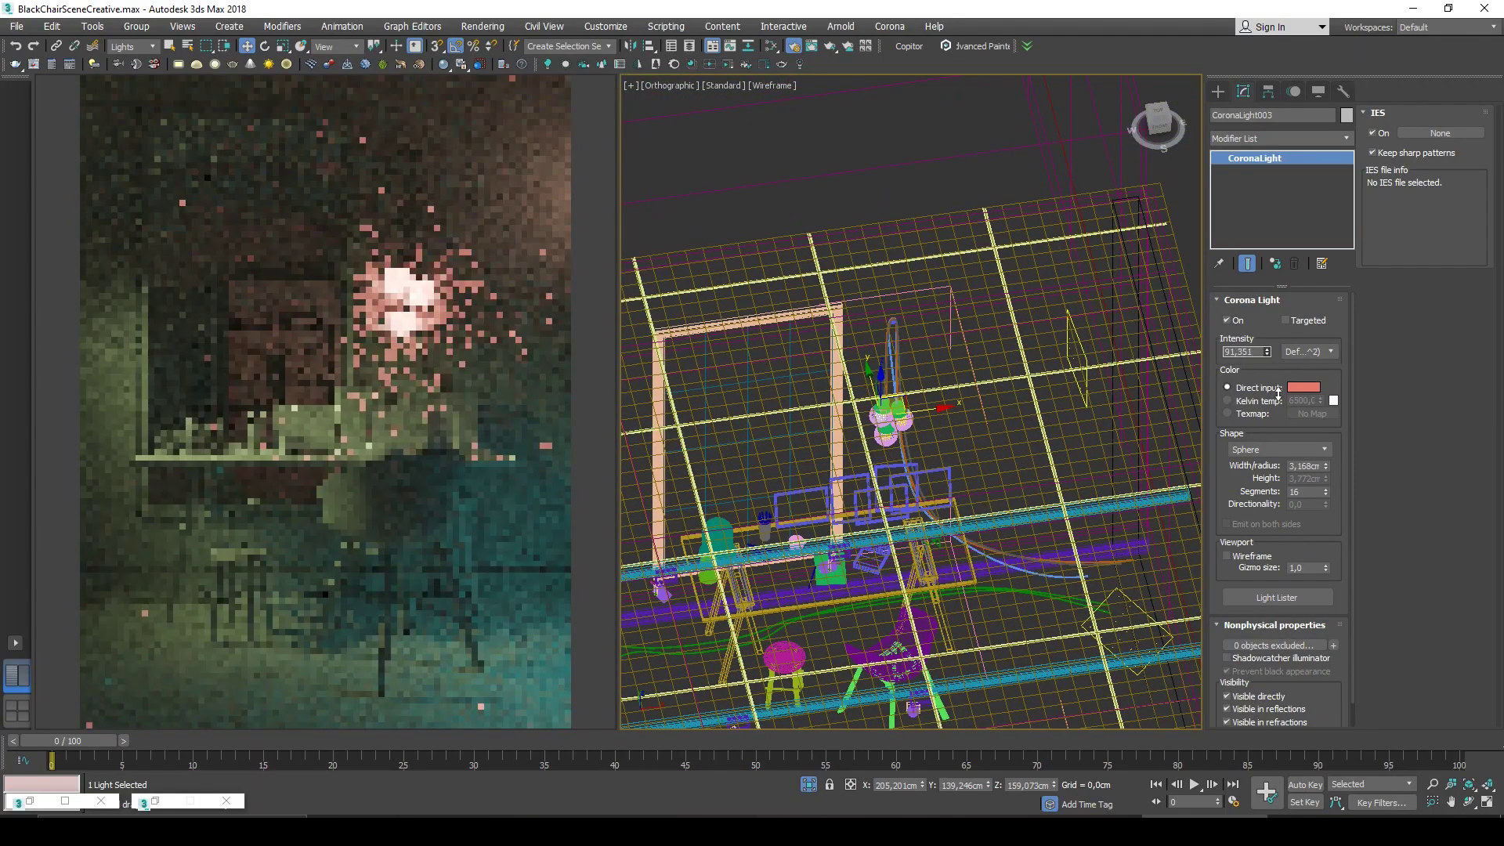
# Select the peach light beside the pendant lamps and move it down to about X 319.3, Y 120.2, Z 42.7 cm.
pyautogui.scroll(-2, 876, 429)
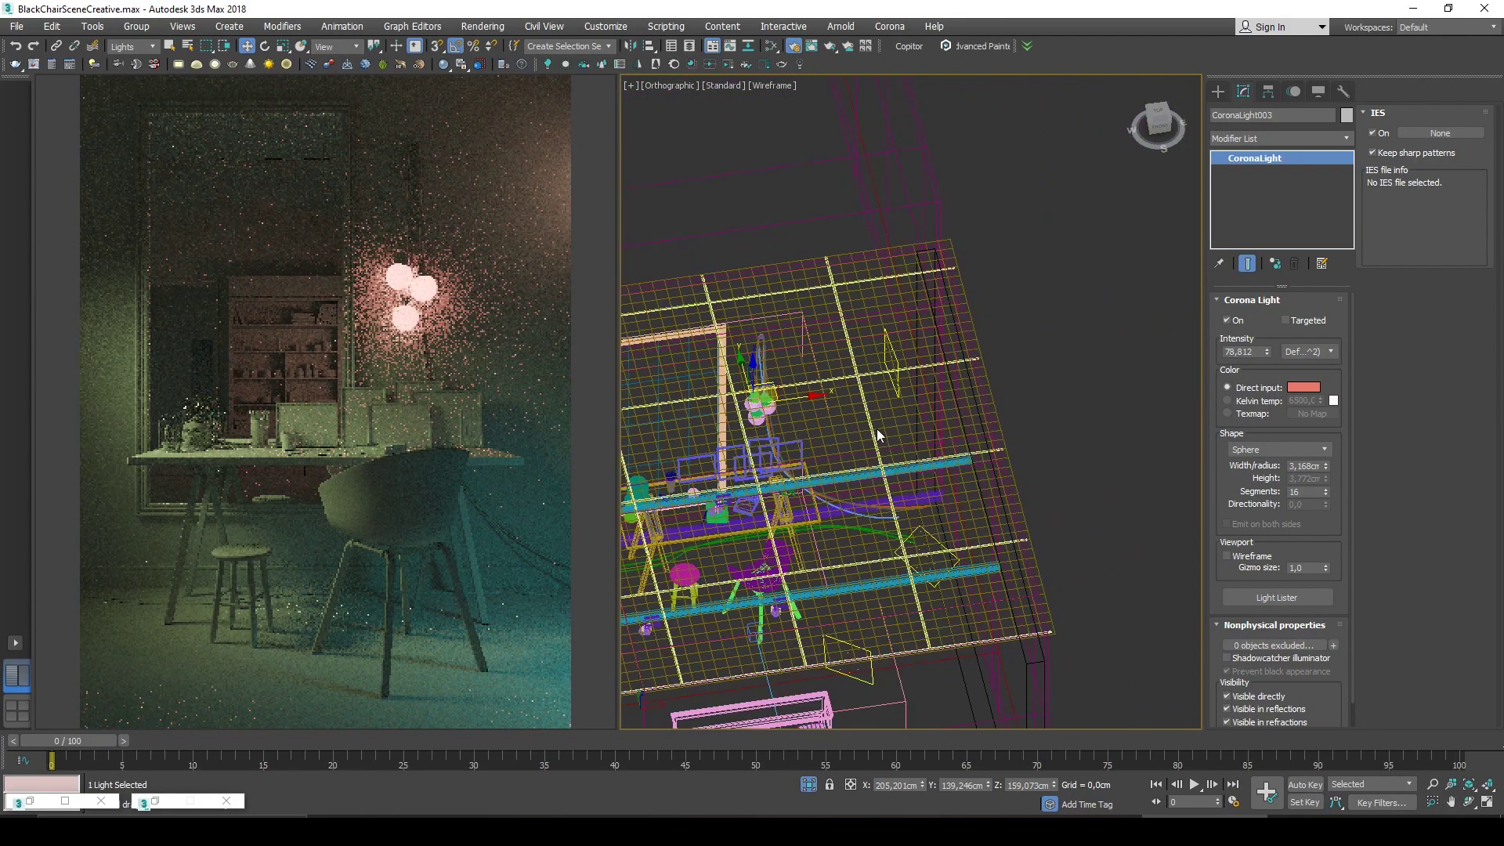
pyautogui.click(898, 379)
pyautogui.scroll(4, 898, 379)
pyautogui.scroll(-2, 951, 425)
pyautogui.keyDown('alt'); pyautogui.moveTo(950, 424); pyautogui.dragTo(921, 440, button='middle'); pyautogui.keyUp('alt')
pyautogui.scroll(2, 921, 440)
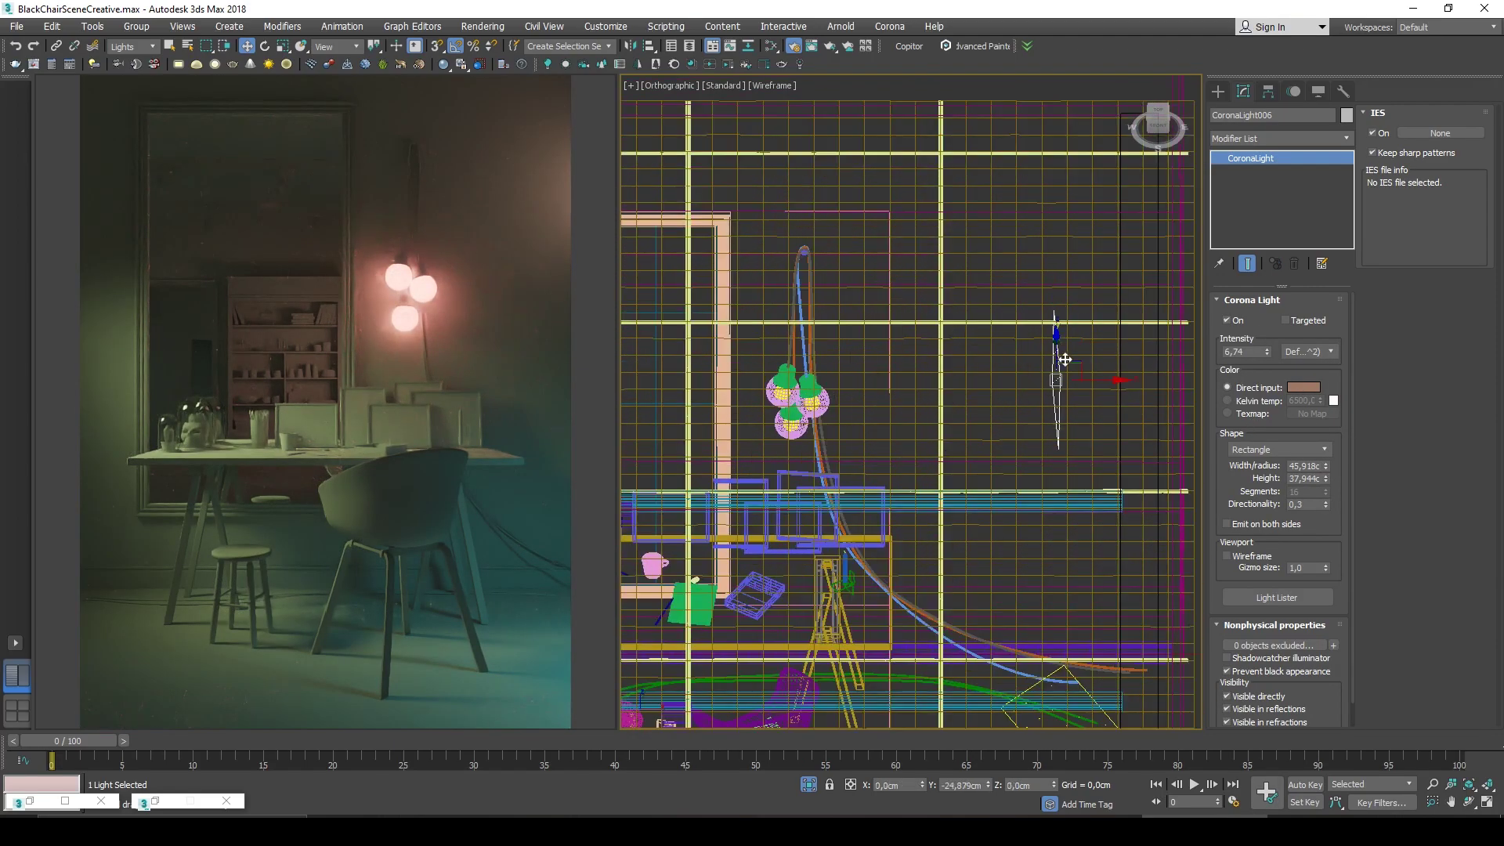
pyautogui.keyDown('alt'); pyautogui.moveTo(1084, 554); pyautogui.dragTo(940, 501, button='middle'); pyautogui.keyUp('alt')
pyautogui.scroll(-4, 975, 575)
pyautogui.moveTo(866, 423); pyautogui.dragTo(906, 436)
pyautogui.keyDown('alt'); pyautogui.moveTo(906, 436); pyautogui.dragTo(914, 415, button='middle'); pyautogui.keyUp('alt')
pyautogui.moveTo(909, 383); pyautogui.dragTo(943, 574)
pyautogui.press('w')
pyautogui.moveTo(939, 573)
pyautogui.keyDown('alt'); pyautogui.mouseDown(button='middle')
pyautogui.moveTo(917, 570)
pyautogui.moveTo(951, 565)
pyautogui.mouseUp(button='middle'); pyautogui.keyUp('alt')
# Set the lowered peach light's intensity to about 16.3 and directionality to 0.43, and shift it to about X 337.5, Z 14 cm.
pyautogui.moveTo(1266, 352); pyautogui.dragTo(1260, 244)
pyautogui.moveTo(1325, 505); pyautogui.dragTo(1326, 492)
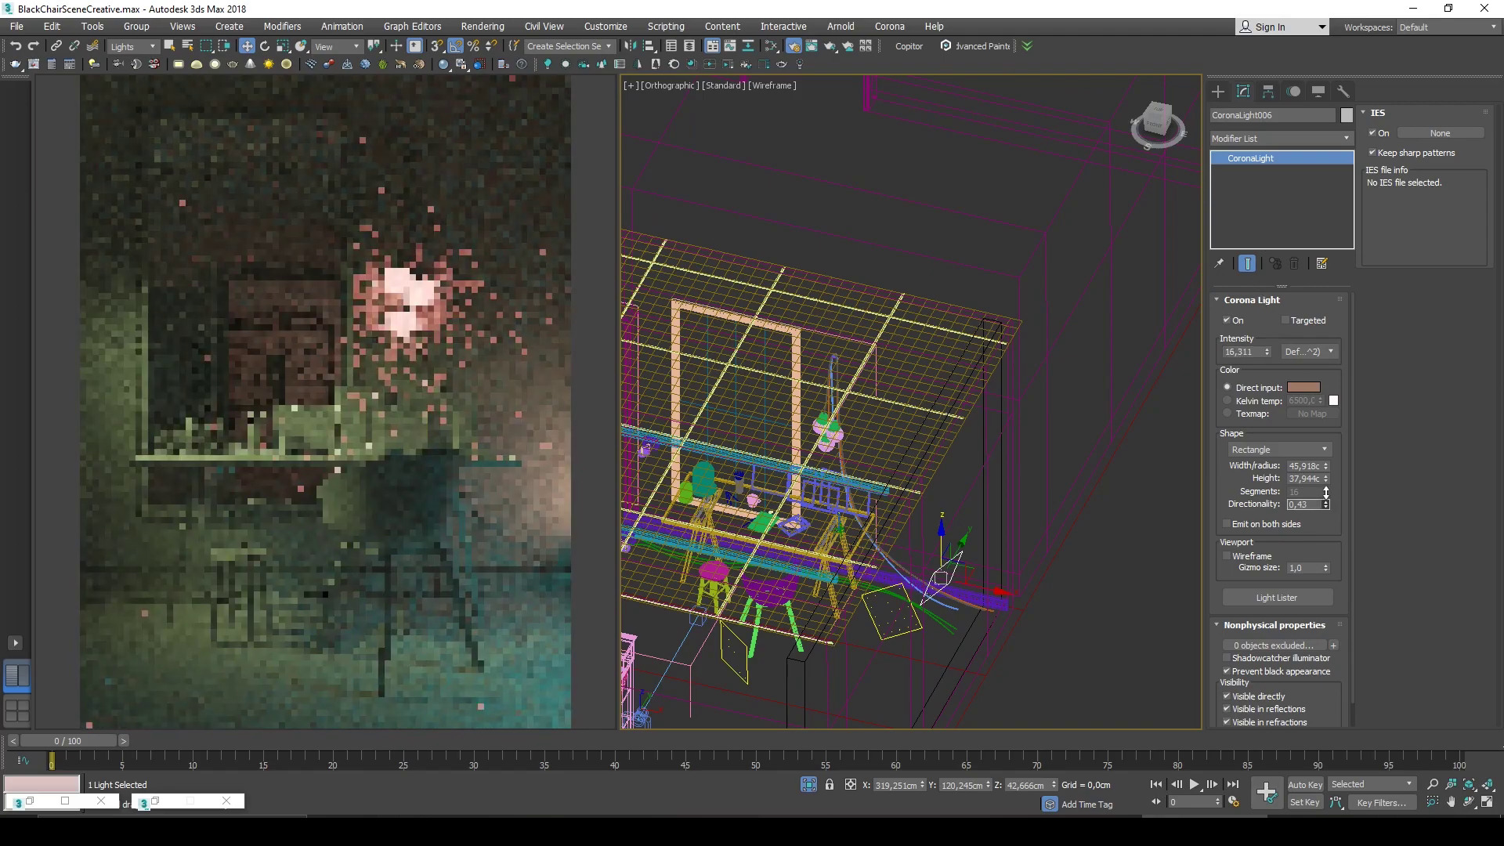
pyautogui.keyDown('alt'); pyautogui.moveTo(936, 574); pyautogui.dragTo(993, 535, button='middle'); pyautogui.keyUp('alt')
pyautogui.press('e')
pyautogui.press('w')
pyautogui.moveTo(993, 535); pyautogui.dragTo(1041, 537)
pyautogui.keyDown('alt'); pyautogui.moveTo(984, 548); pyautogui.dragTo(1140, 533, button='middle'); pyautogui.keyUp('alt')
pyautogui.scroll(3, 1069, 532)
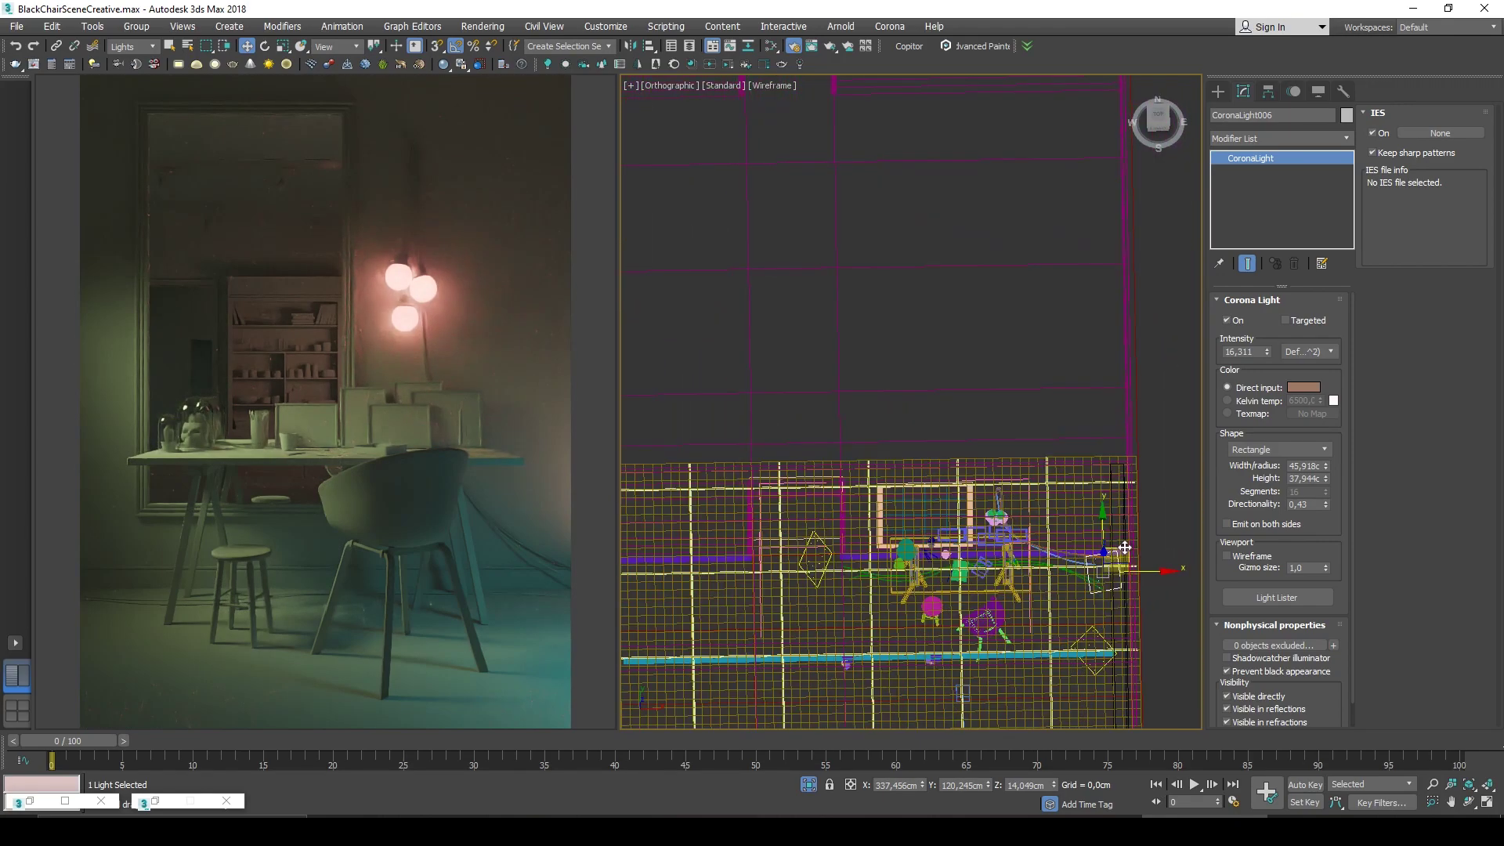
# Copy the pendant sphere light beyond the back wall to about X 73.3, Y 333.8 cm and enlarge its radius to about 12.5 cm.
pyautogui.scroll(1, 992, 521)
pyautogui.scroll(-3, 932, 494)
pyautogui.keyDown('alt'); pyautogui.moveTo(932, 494); pyautogui.dragTo(925, 501, button='middle'); pyautogui.keyUp('alt')
pyautogui.moveTo(1016, 523)
pyautogui.keyDown('shift'); pyautogui.mouseDown()
pyautogui.moveTo(914, 289)
pyautogui.moveTo(855, 305)
pyautogui.mouseUp(); pyautogui.keyUp('shift')
pyautogui.click(753, 479)
pyautogui.keyDown('alt'); pyautogui.moveTo(918, 412); pyautogui.dragTo(924, 415, button='middle'); pyautogui.keyUp('alt')
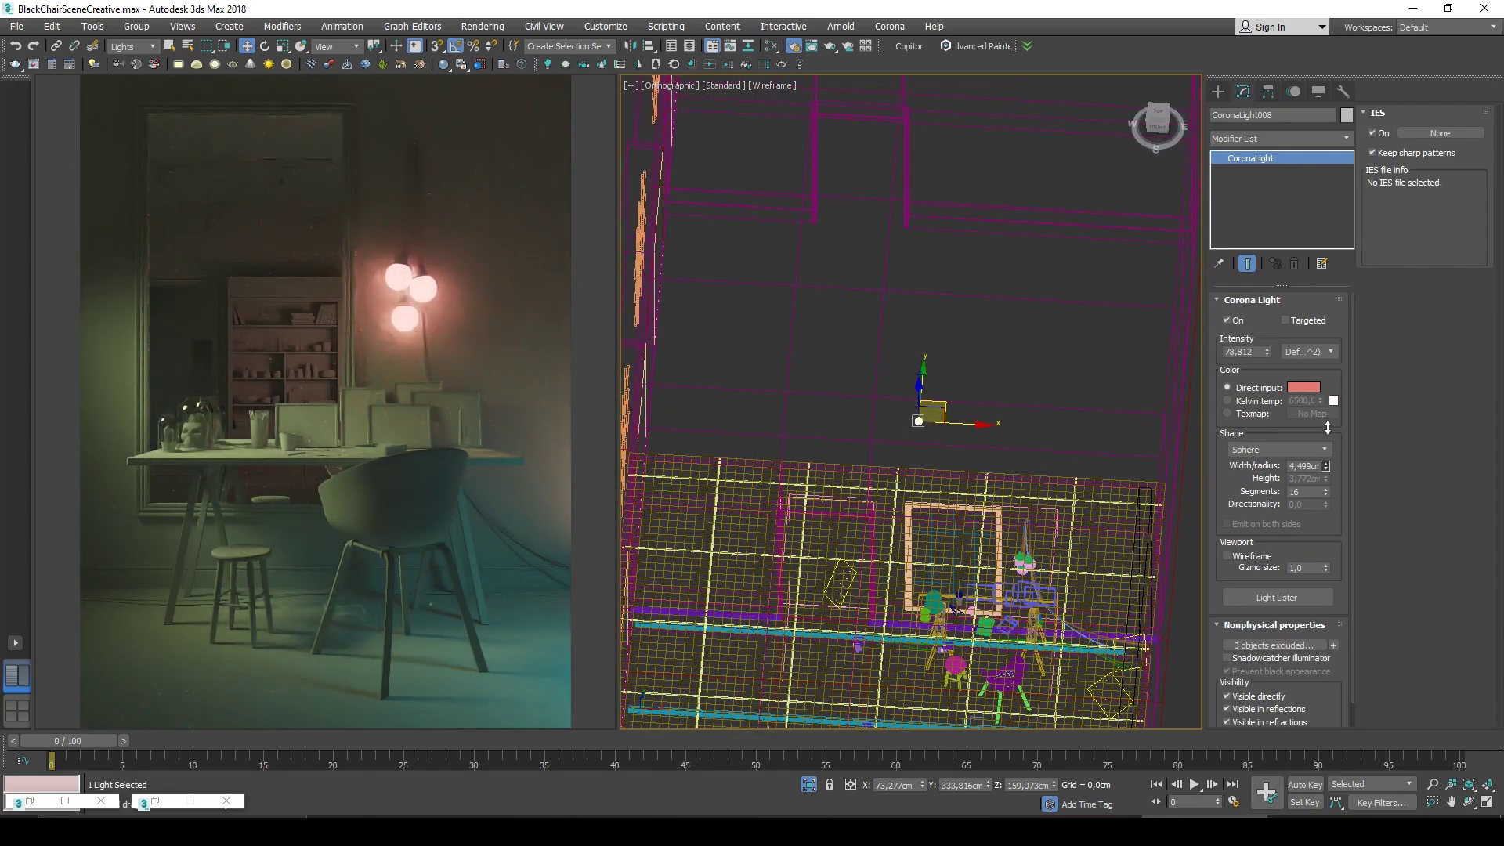
pyautogui.moveTo(1327, 433); pyautogui.dragTo(1326, 240)
# Select the shelf light and change its color to a dark teal sampled from the render, hex 144B48.
pyautogui.keyDown('alt'); pyautogui.moveTo(994, 386); pyautogui.dragTo(952, 462, button='middle'); pyautogui.keyUp('alt')
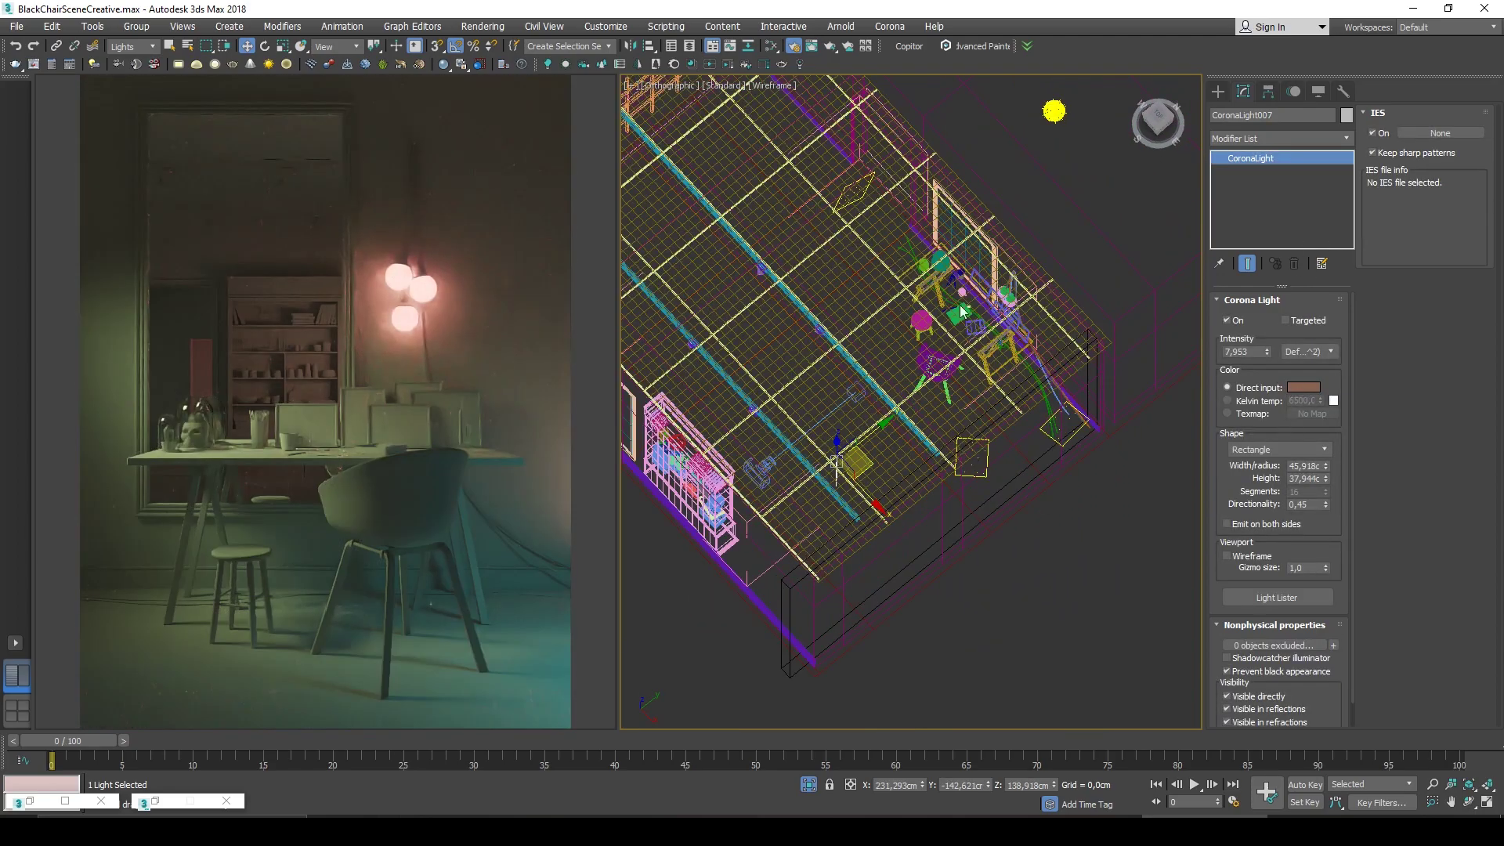
pyautogui.click(1303, 387)
pyautogui.click(544, 601)
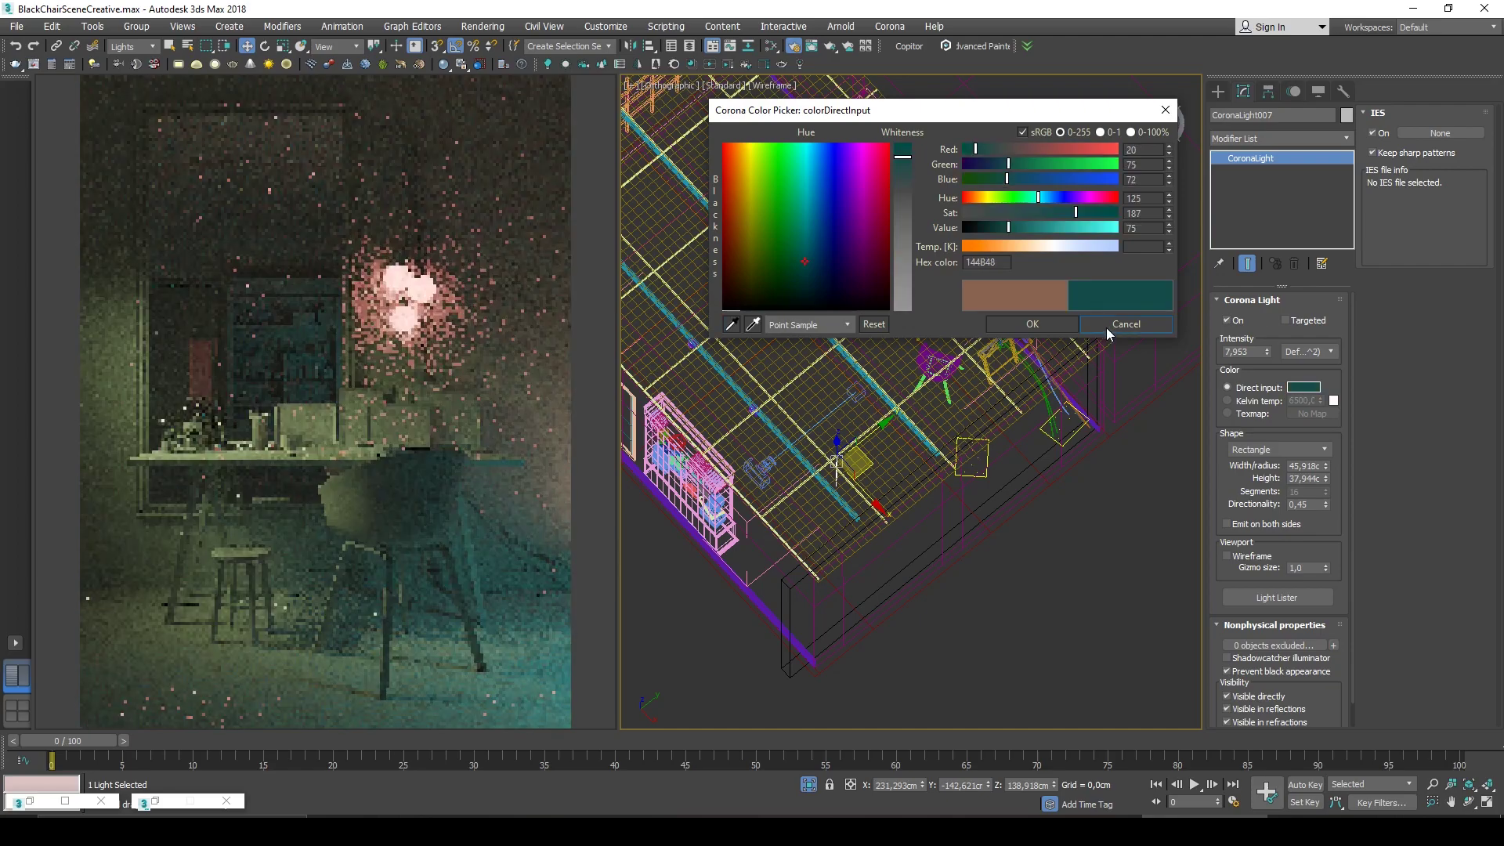
pyautogui.click(1040, 325)
# Copy the teal shelf light to the open floor area in front of the stool and chair.
pyautogui.scroll(2, 890, 501)
pyautogui.scroll(2, 951, 429)
pyautogui.moveTo(904, 310); pyautogui.dragTo(902, 402, button='middle')
pyautogui.scroll(2, 902, 402)
pyautogui.keyDown('alt'); pyautogui.moveTo(848, 525); pyautogui.dragTo(886, 560, button='middle'); pyautogui.keyUp('alt')
pyautogui.press('w')
pyautogui.keyDown('shift'); pyautogui.moveTo(783, 654); pyautogui.dragTo(652, 408); pyautogui.keyUp('shift')
pyautogui.click(766, 480)
# Rotate the copied teal light about Z toward the chair and move it to the stool's side of the room.
pyautogui.press('e')
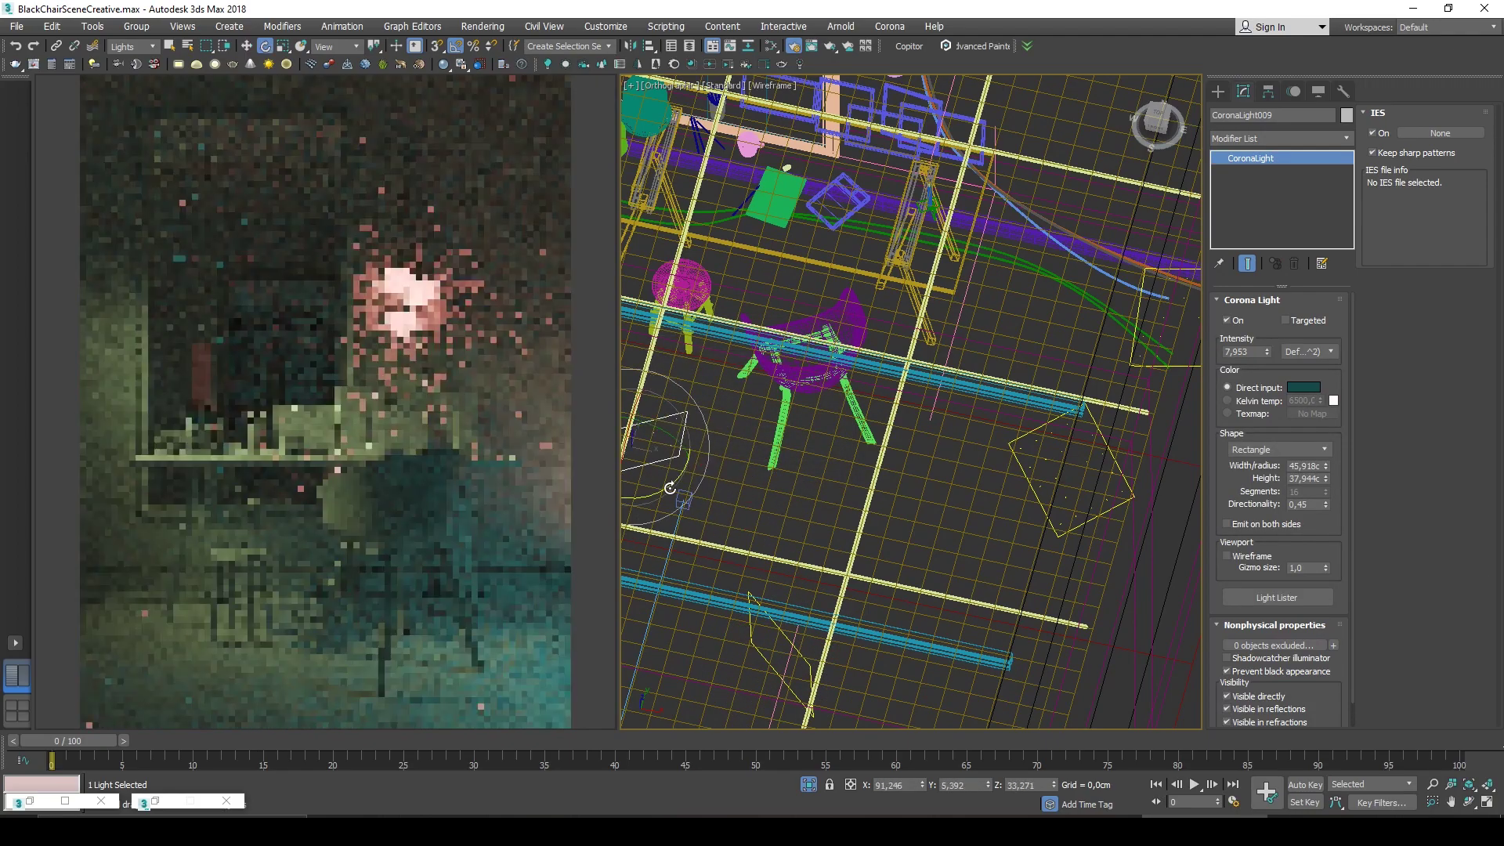
pyautogui.moveTo(671, 493); pyautogui.dragTo(711, 520)
pyautogui.moveTo(711, 520); pyautogui.dragTo(1009, 625, button='middle')
pyautogui.moveTo(967, 596); pyautogui.dragTo(924, 604)
pyautogui.press('w')
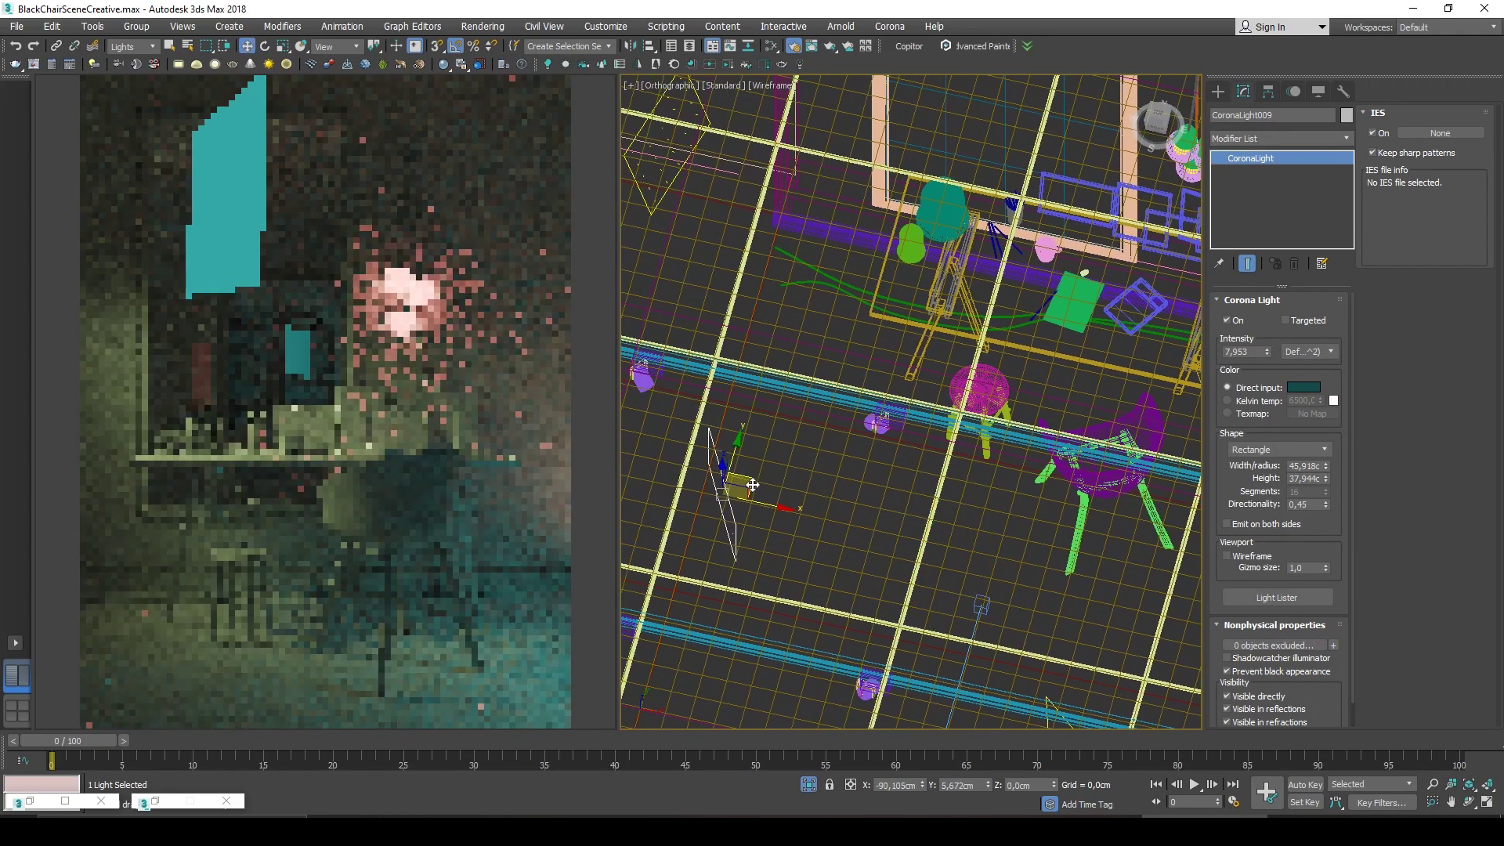
pyautogui.moveTo(753, 485); pyautogui.dragTo(734, 466)
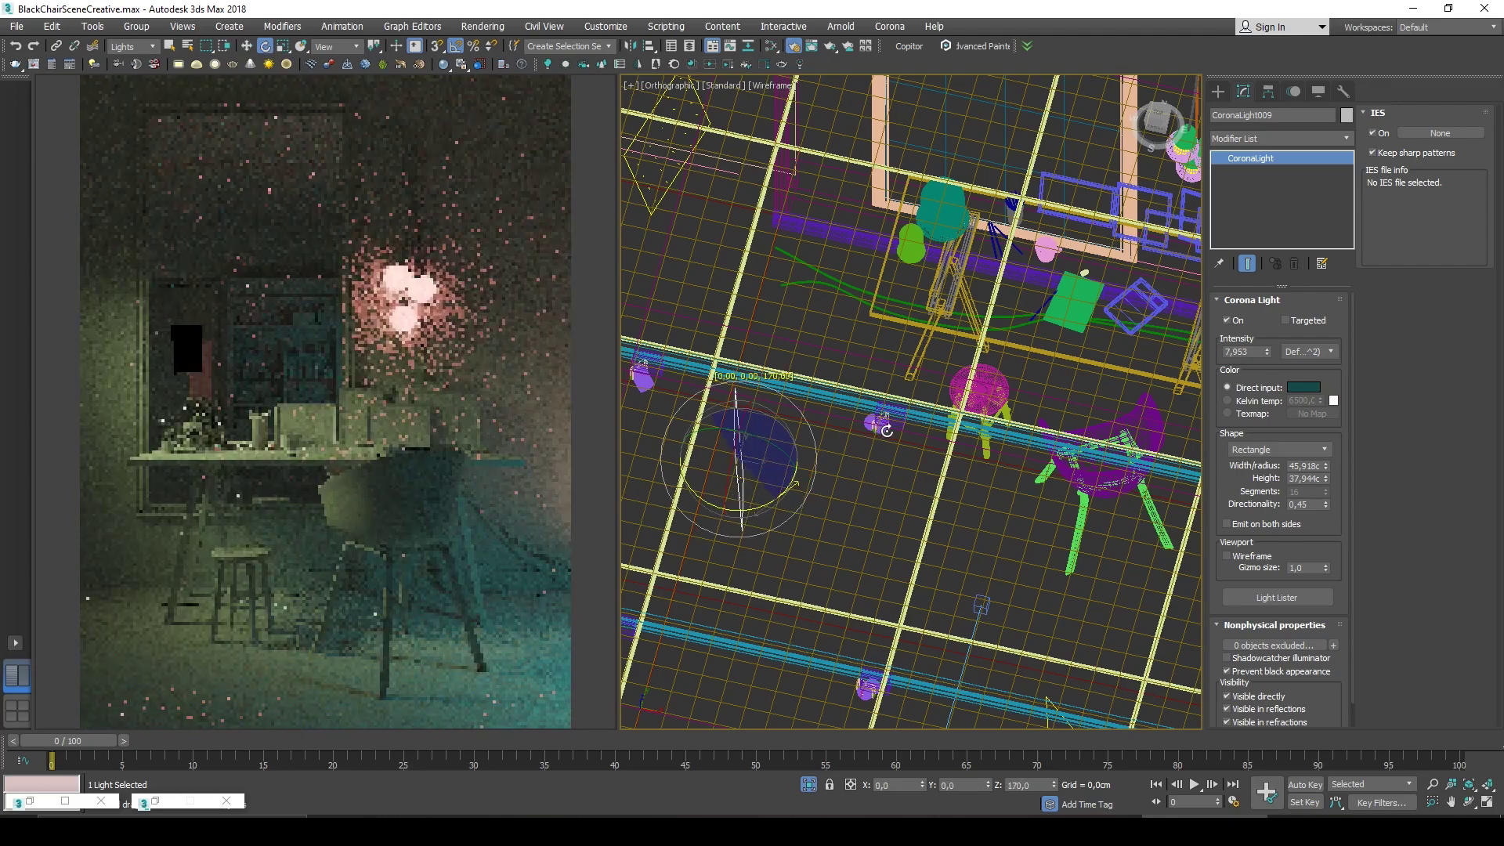
# Lower the copied teal light to about X 60.6, Y 11.1, Z 57 cm and set its directionality to 0.53.
pyautogui.press('w')
pyautogui.keyDown('alt'); pyautogui.moveTo(879, 452); pyautogui.dragTo(811, 465, button='middle'); pyautogui.keyUp('alt')
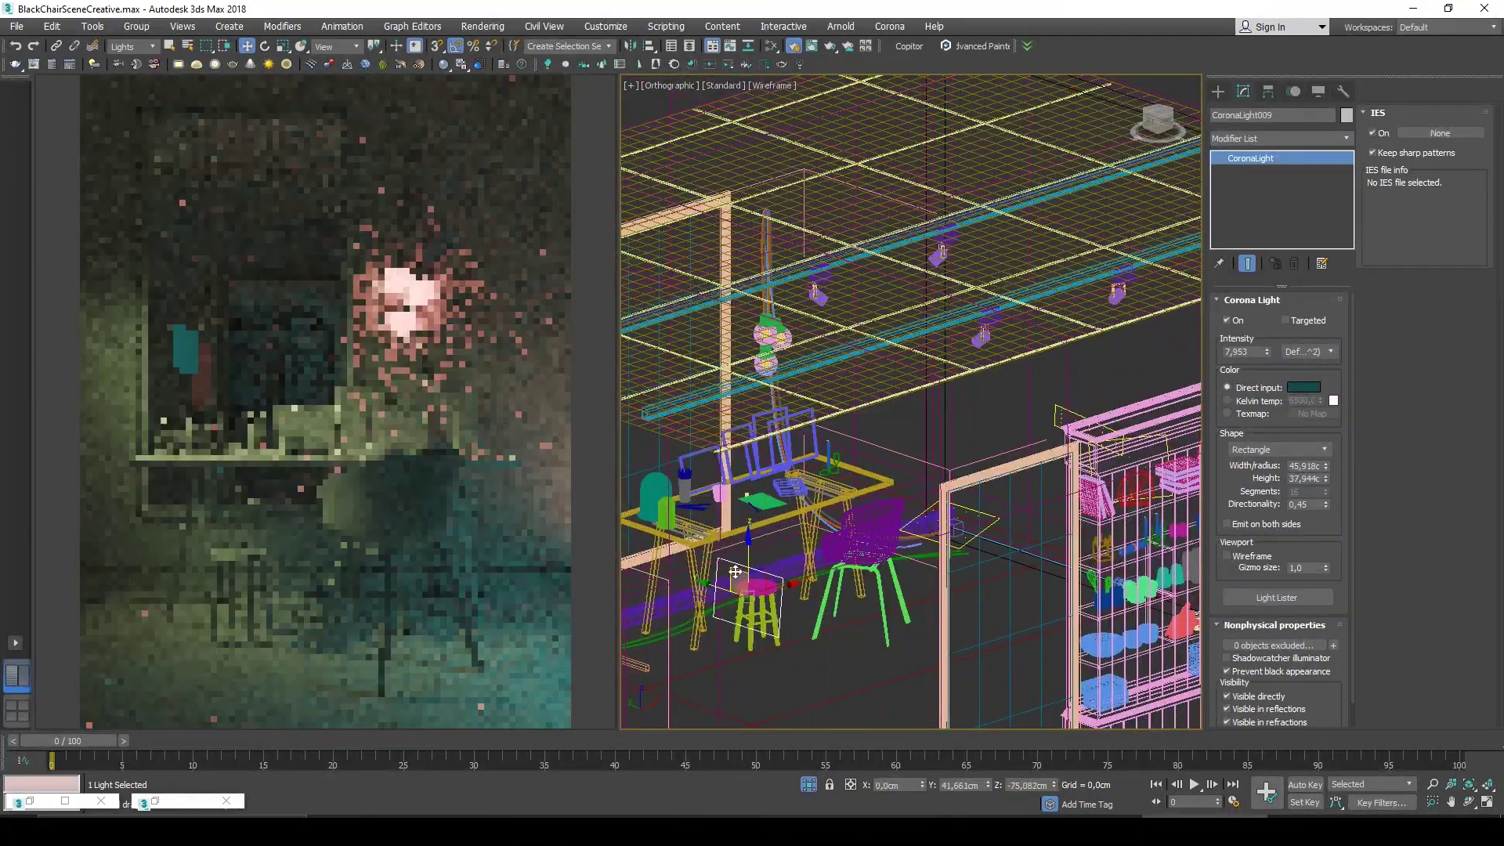
pyautogui.keyDown('alt'); pyautogui.moveTo(734, 571); pyautogui.dragTo(785, 506, button='middle'); pyautogui.keyUp('alt')
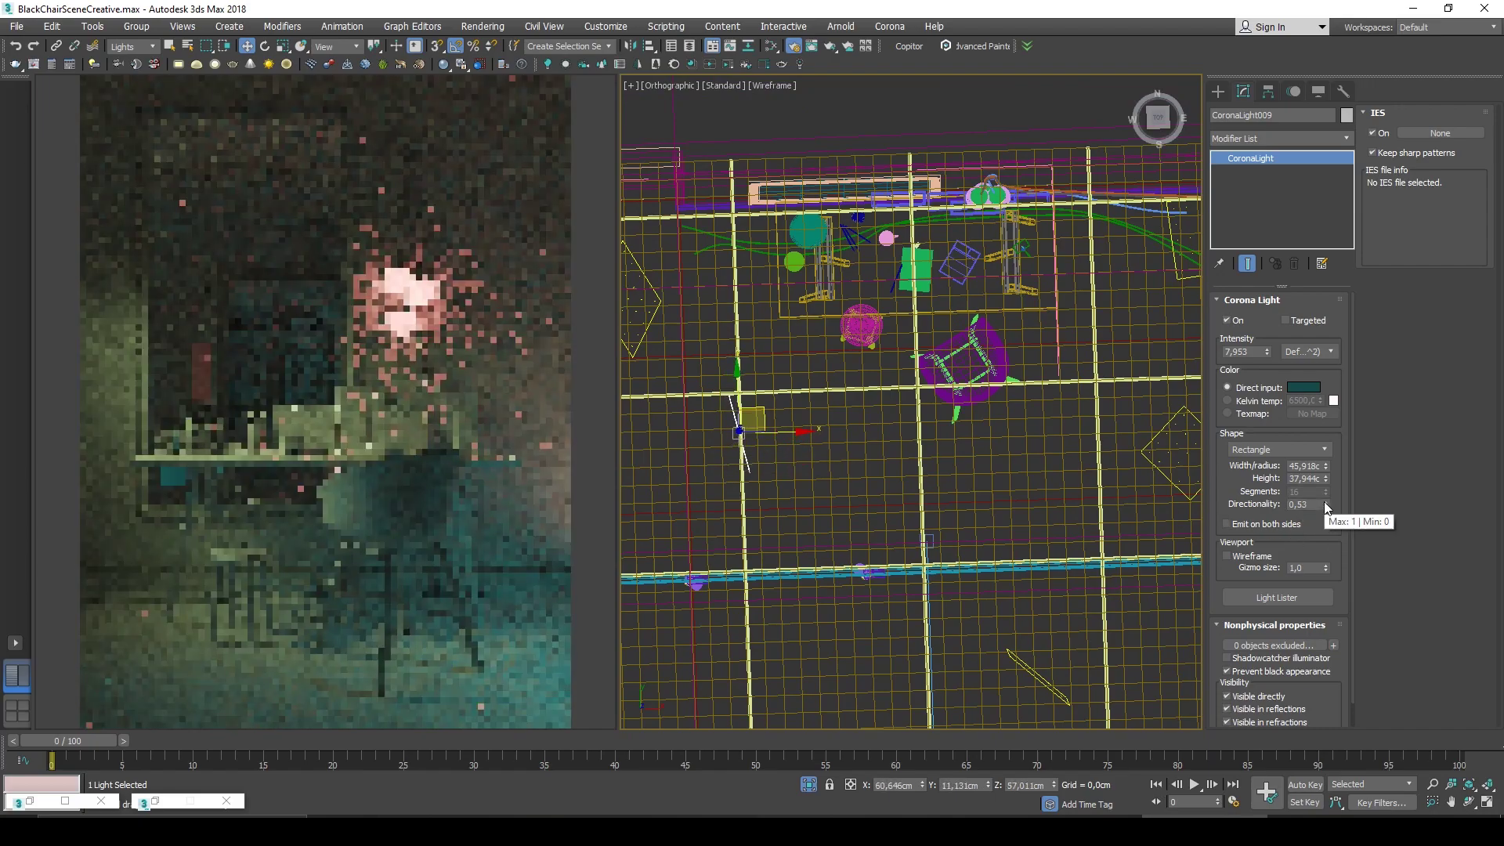
# Reduce the intensity of the teal light aimed at the chair to about 5.73.
pyautogui.moveTo(1268, 352); pyautogui.dragTo(1268, 357)
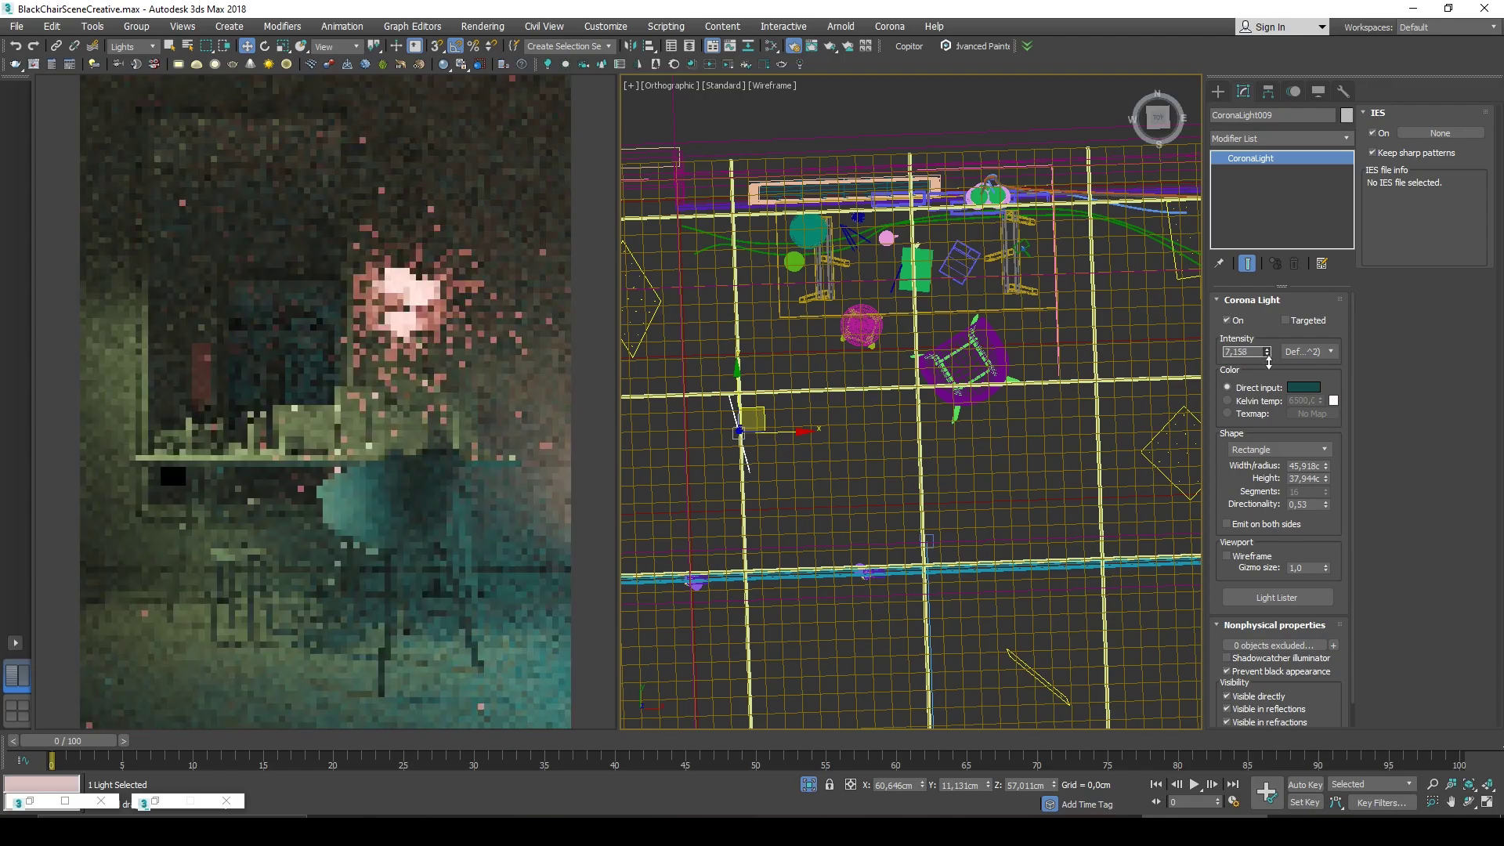
pyautogui.keyDown('alt'); pyautogui.moveTo(846, 483); pyautogui.dragTo(977, 478, button='middle'); pyautogui.keyUp('alt')
pyautogui.moveTo(1267, 352); pyautogui.dragTo(1269, 370)
pyautogui.scroll(-3, 959, 443)
pyautogui.scroll(2, 974, 375)
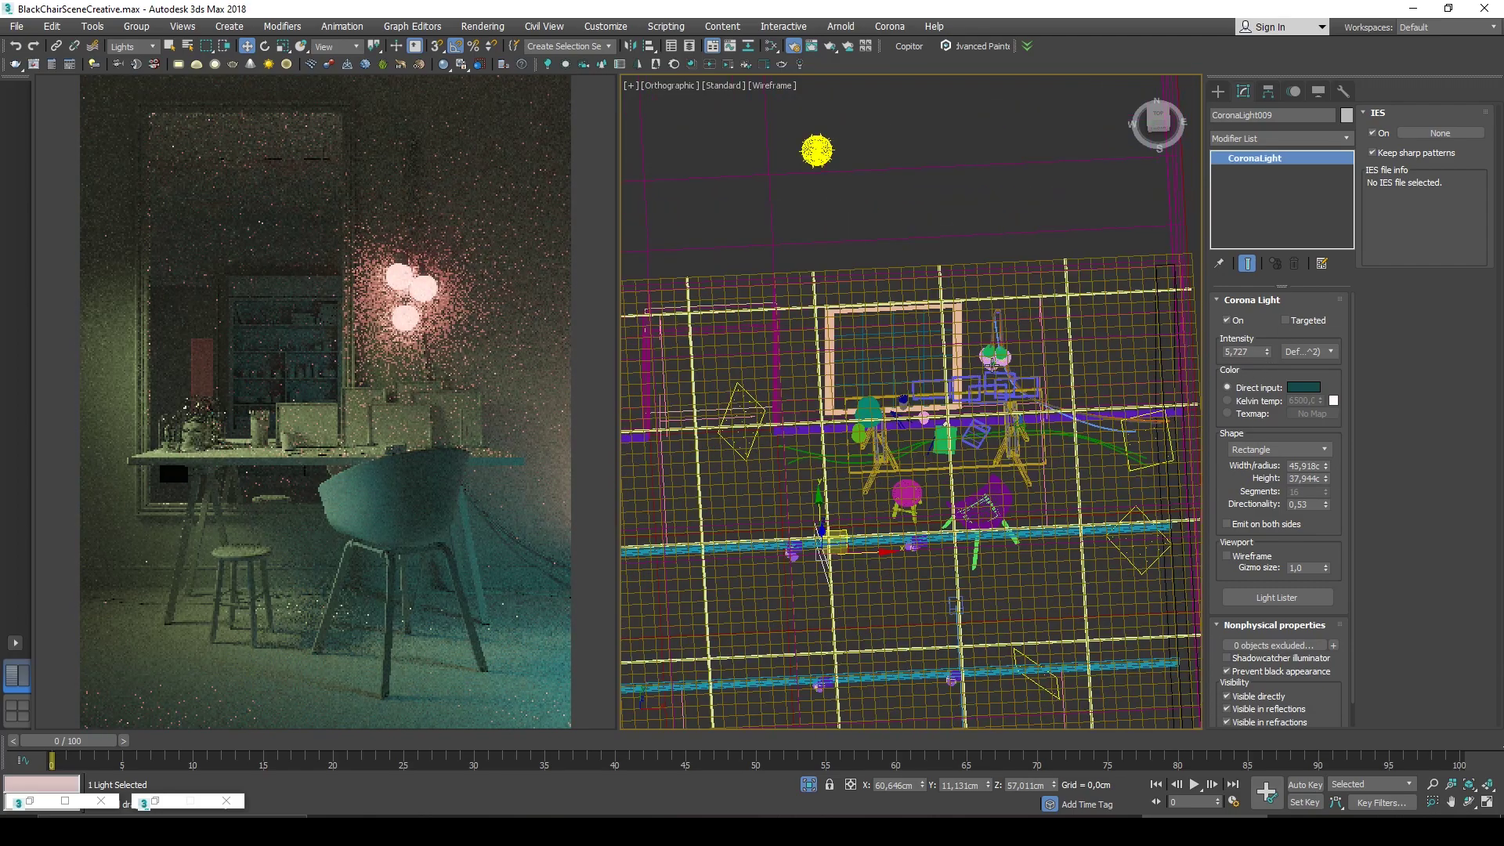
# Select the pendant sphere light and change its color to a softer brownish salmon.
pyautogui.click(986, 358)
pyautogui.click(1312, 389)
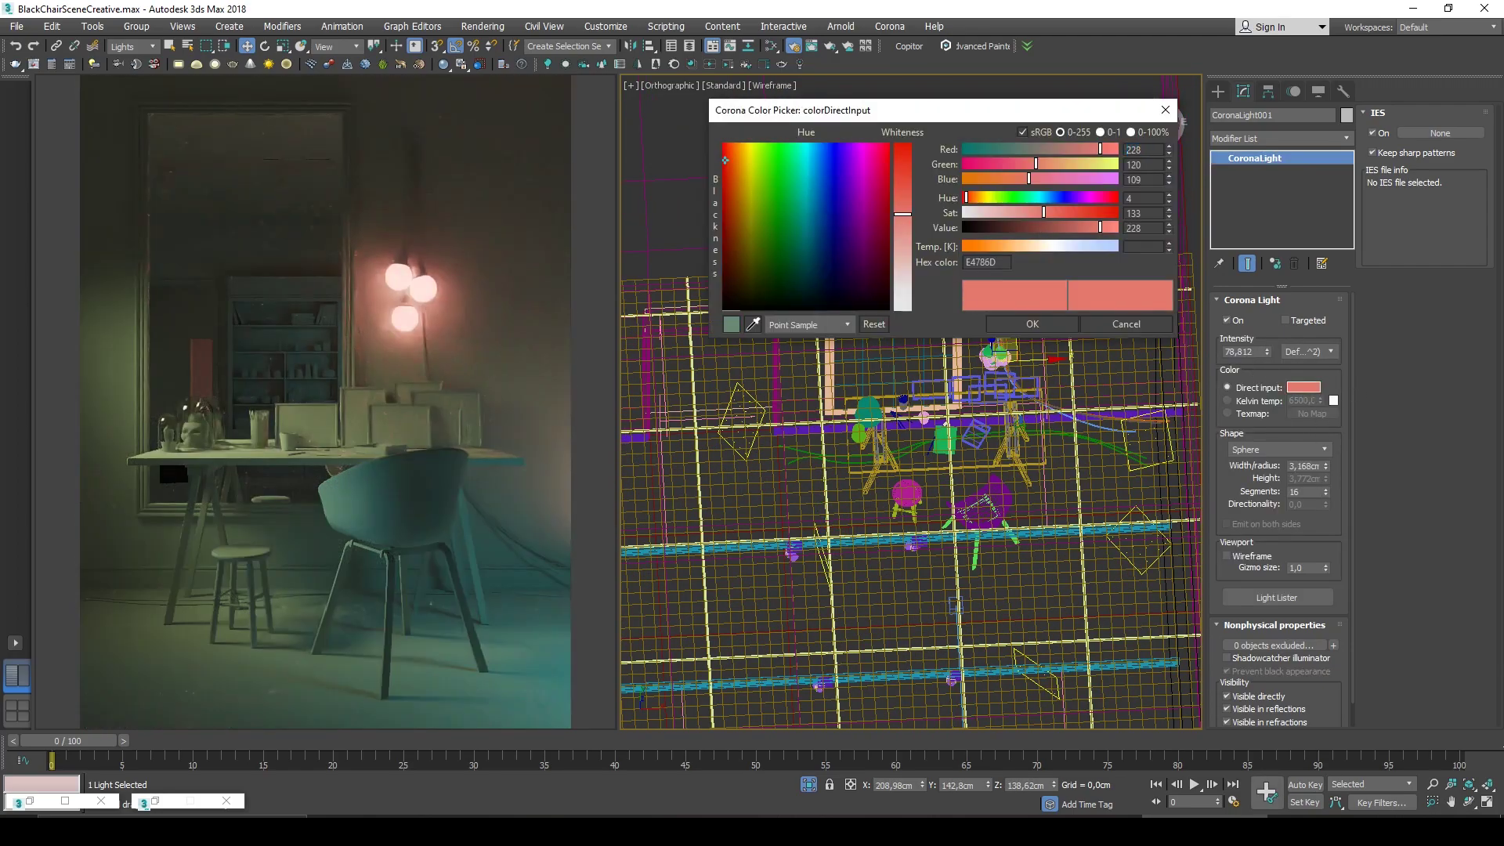
pyautogui.moveTo(1057, 148); pyautogui.dragTo(1070, 149)
pyautogui.click(1032, 323)
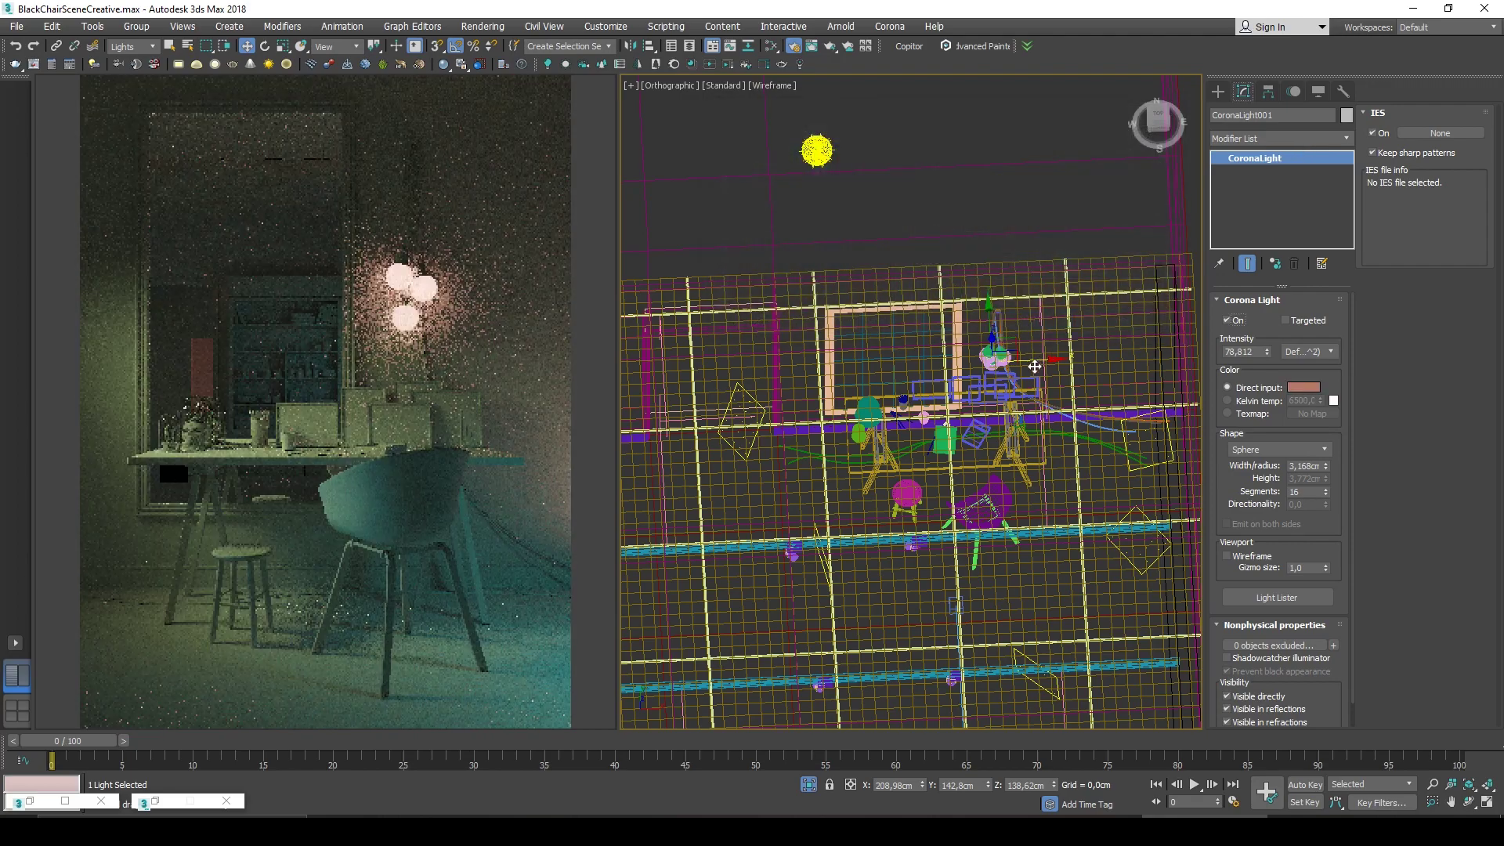
# Inspect the placement of the existing lights around the room, including the large salmon sphere light behind the desk wall.
pyautogui.keyDown('alt'); pyautogui.moveTo(1006, 487); pyautogui.dragTo(890, 358, button='middle'); pyautogui.keyUp('alt')
pyautogui.click(919, 336)
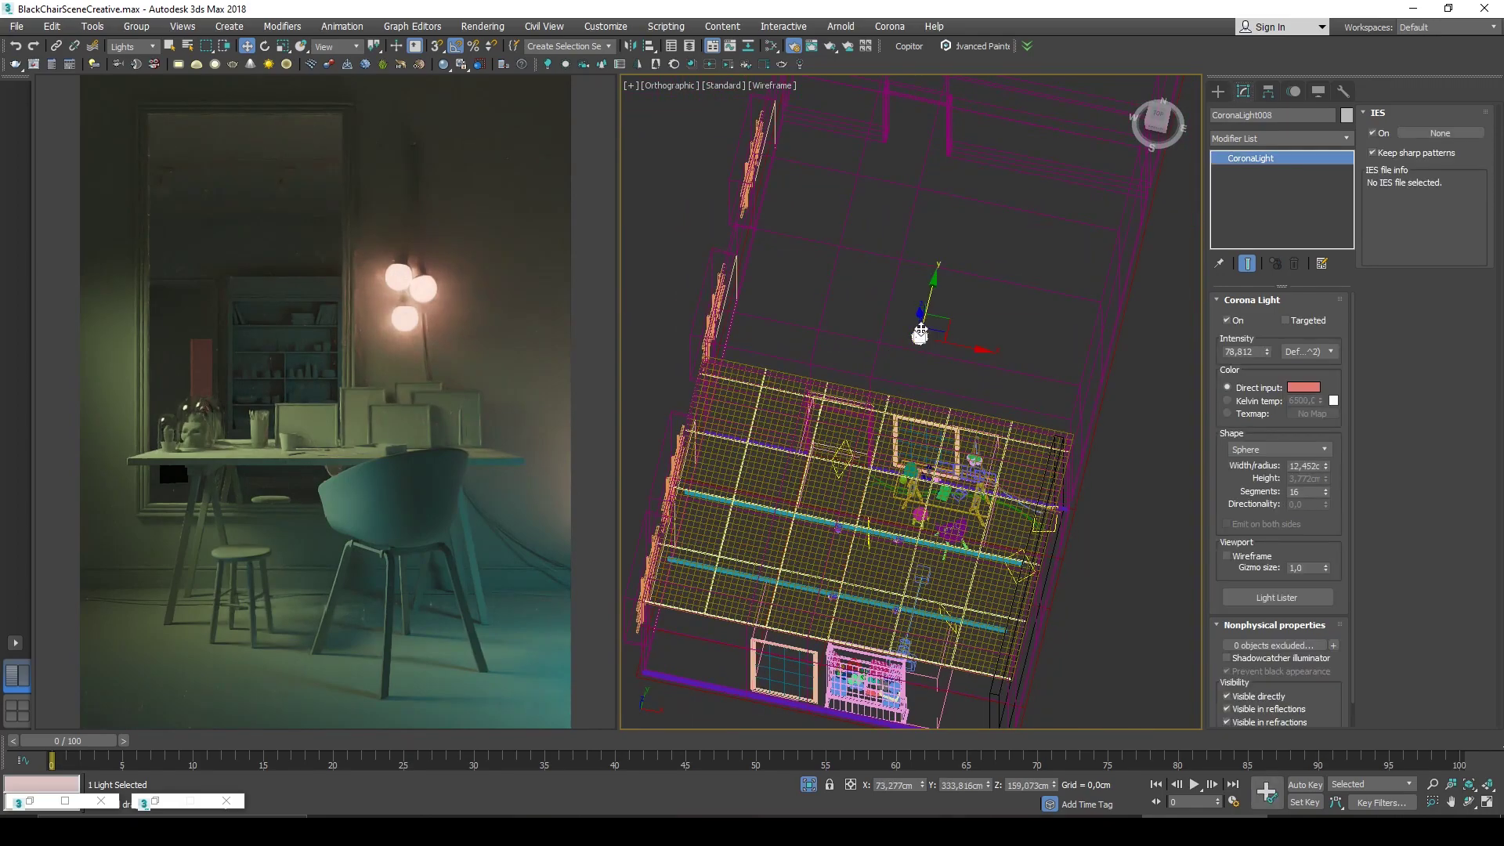
pyautogui.keyDown('alt'); pyautogui.moveTo(932, 327); pyautogui.dragTo(921, 373, button='middle'); pyautogui.keyUp('alt')
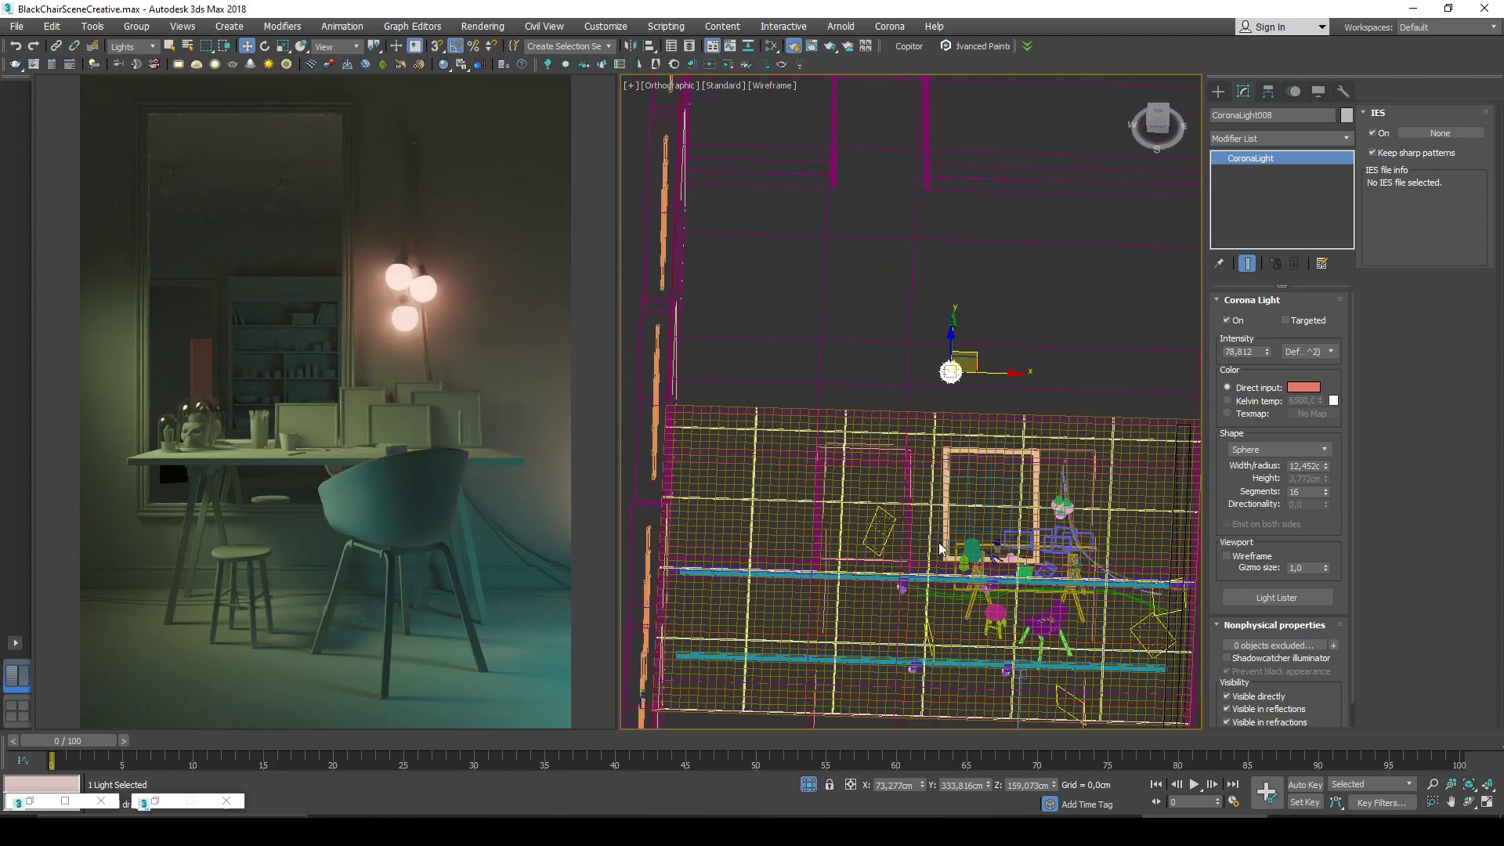
pyautogui.scroll(2, 943, 540)
pyautogui.click(863, 519)
pyautogui.press('t')
pyautogui.press('z')
pyautogui.scroll(-7, 946, 464)
pyautogui.scroll(-2, 946, 464)
pyautogui.moveTo(1135, 379); pyautogui.dragTo(997, 366, button='middle')
pyautogui.click(997, 366)
pyautogui.keyDown('alt'); pyautogui.moveTo(791, 626); pyautogui.dragTo(974, 503, button='middle'); pyautogui.keyUp('alt')
pyautogui.scroll(3, 973, 504)
pyautogui.moveTo(768, 548); pyautogui.dragTo(844, 480, button='middle')
pyautogui.scroll(2, 844, 480)
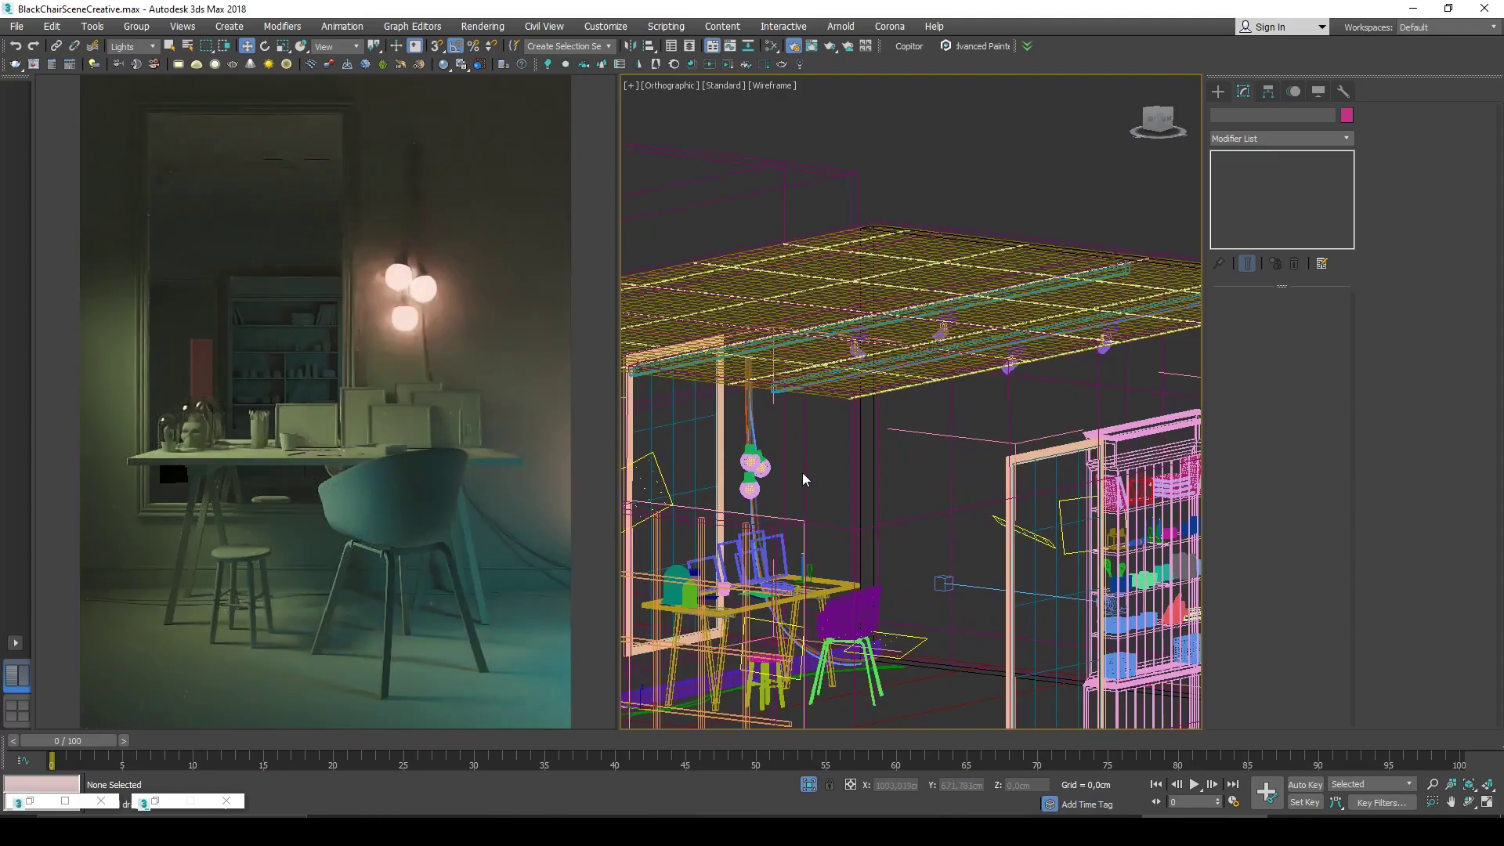
# Select a pendant sphere light and copy it sideways within the pendant cluster to about X 211.4, Y 140.9 cm.
pyautogui.click(745, 462)
pyautogui.scroll(2, 745, 462)
pyautogui.moveTo(746, 462); pyautogui.dragTo(846, 549, button='middle')
pyautogui.scroll(-3, 877, 509)
pyautogui.scroll(4, 924, 419)
pyautogui.press('t')
pyautogui.press('z')
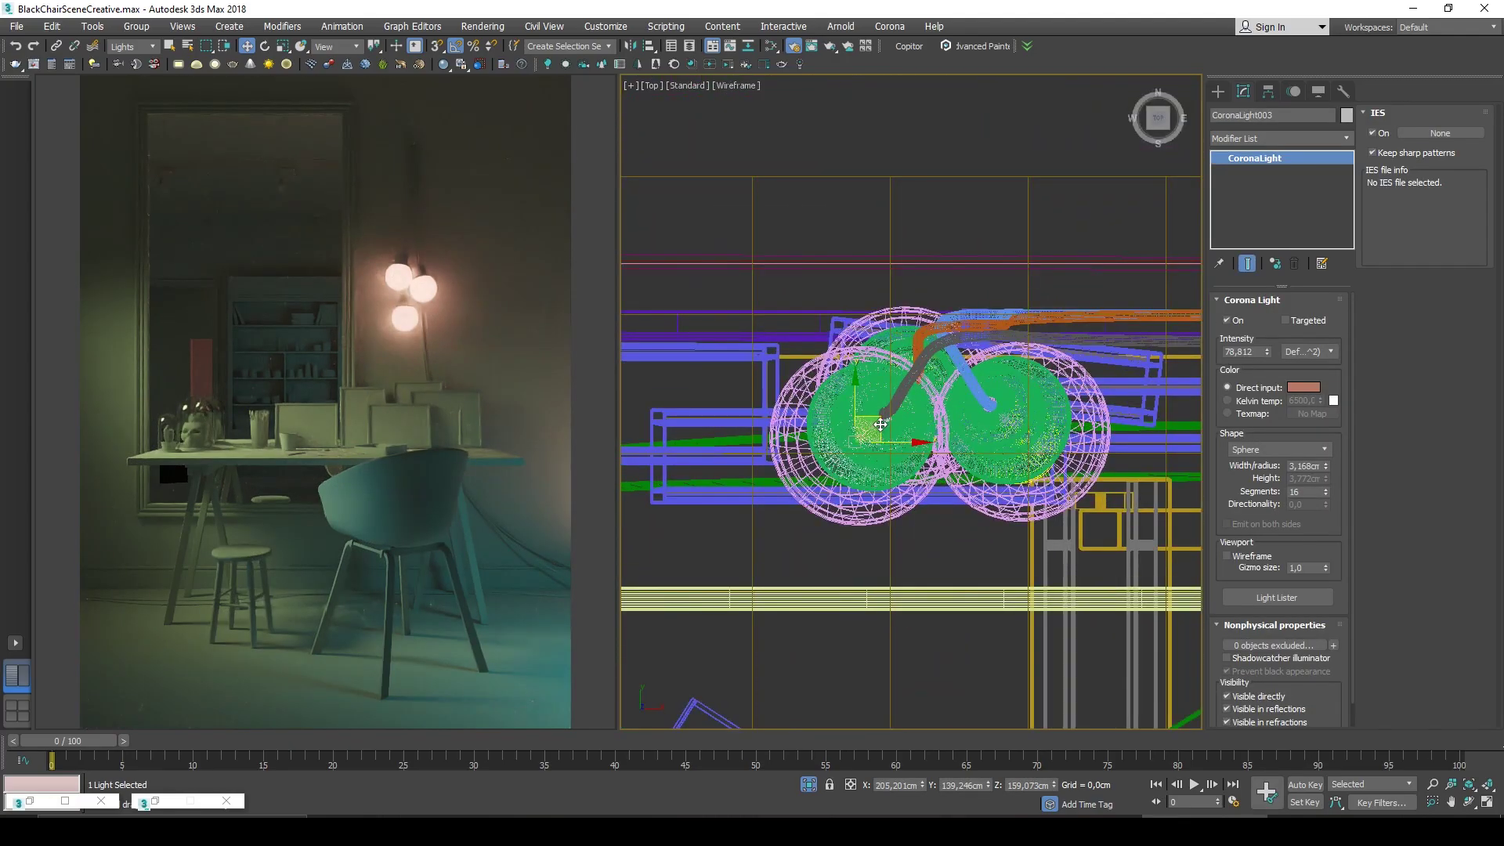
pyautogui.keyDown('shift'); pyautogui.moveTo(881, 424); pyautogui.dragTo(939, 418); pyautogui.keyUp('shift')
pyautogui.press('Return')
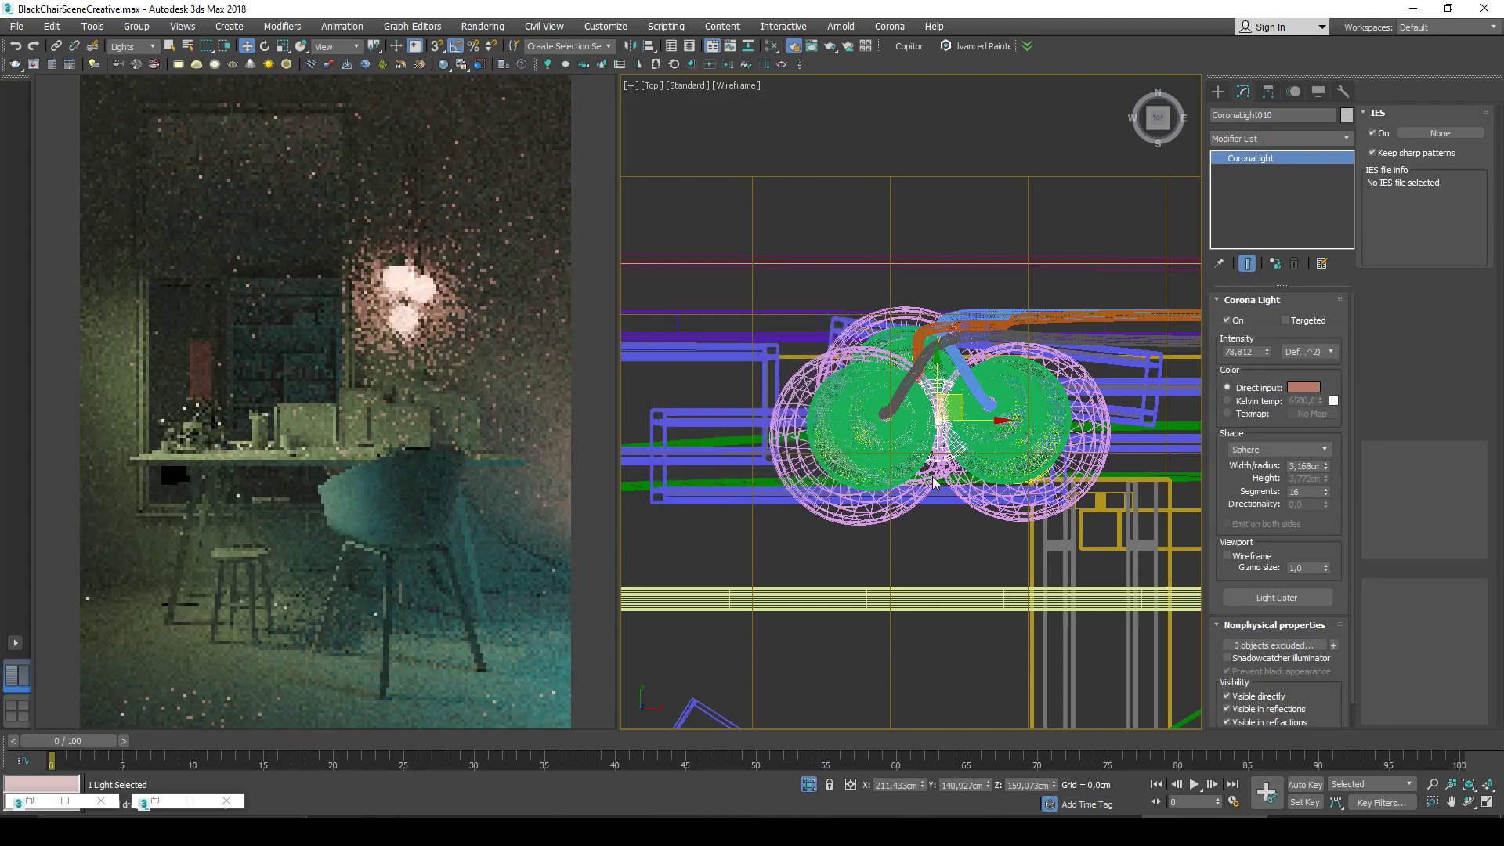
# Enlarge the copied sphere light to a radius of about 10.84 cm and lower it below the pendants to about Z 121.2 cm.
pyautogui.moveTo(1341, 312); pyautogui.dragTo(1342, 274)
pyautogui.keyDown('alt'); pyautogui.moveTo(924, 501); pyautogui.dragTo(955, 278, button='middle'); pyautogui.keyUp('alt')
pyautogui.scroll(-2, 906, 297)
pyautogui.moveTo(943, 261); pyautogui.dragTo(943, 601)
pyautogui.moveTo(943, 601); pyautogui.dragTo(971, 523, button='middle')
pyautogui.scroll(-4, 975, 496)
pyautogui.scroll(4, 971, 523)
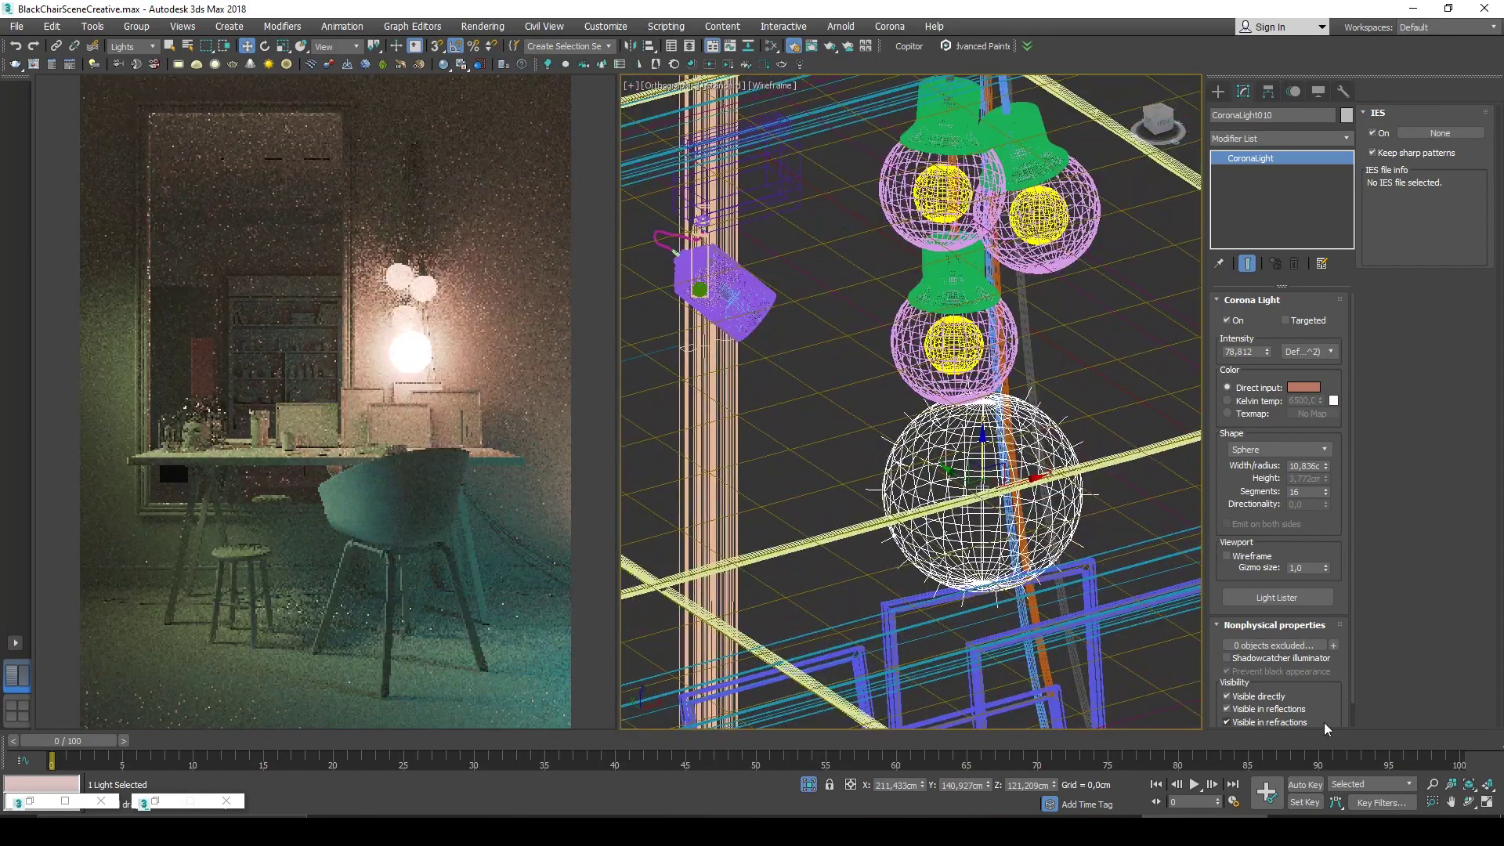
# Disable the copied light's direct, reflection and refraction visibility and its occlusion of other lights.
pyautogui.scroll(-1, 1319, 721)
pyautogui.click(1255, 671)
pyautogui.click(1255, 684)
pyautogui.click(1253, 697)
pyautogui.click(1252, 709)
# Change the copied light's color to a muted brown, hex 9E7865, and test its Occlude other lights option.
pyautogui.click(1301, 362)
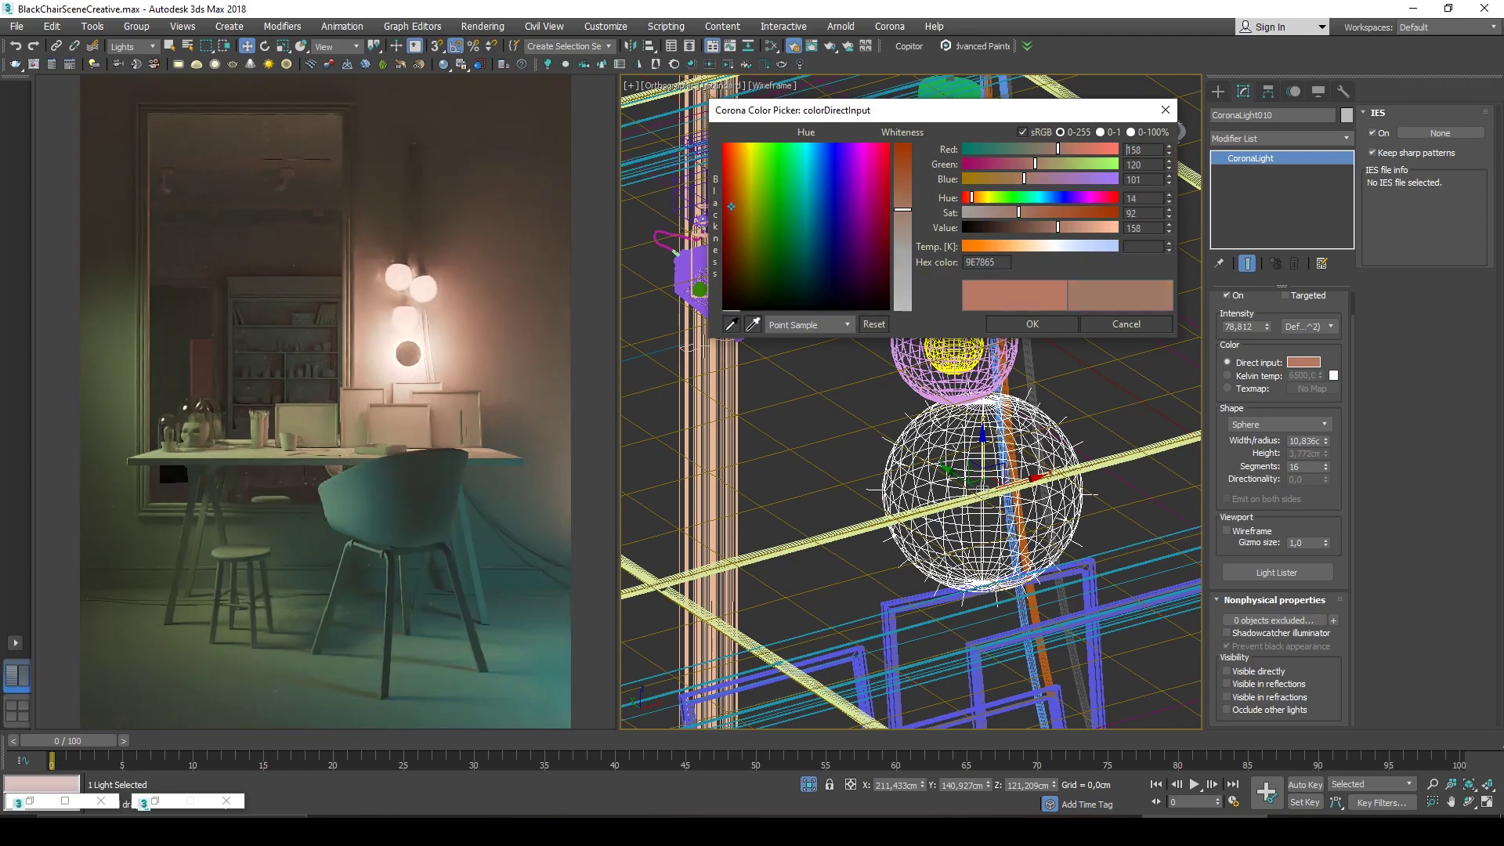
pyautogui.click(1049, 325)
pyautogui.click(1289, 712)
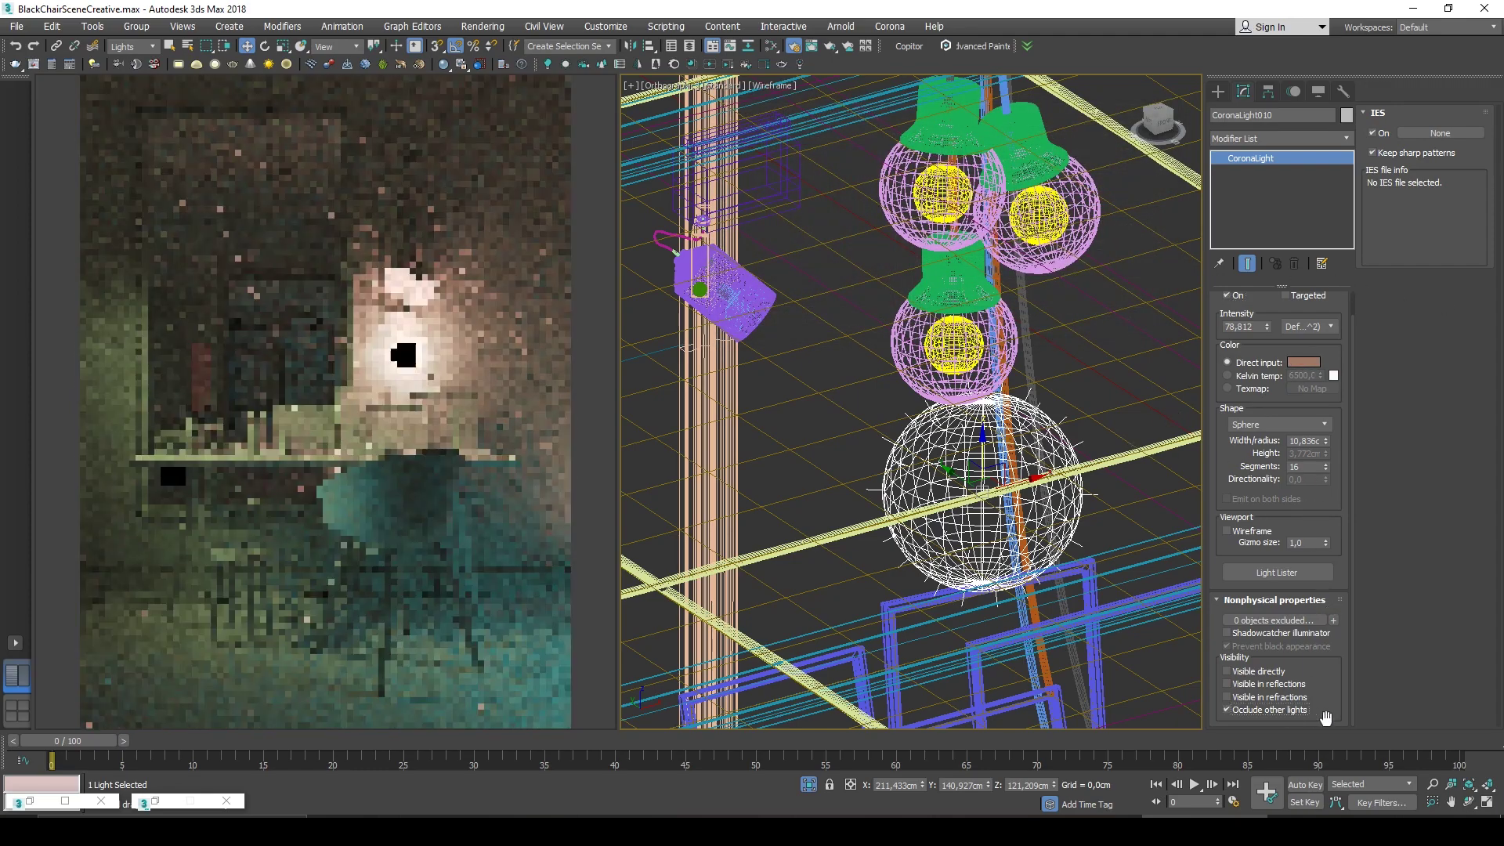
pyautogui.click(1302, 710)
pyautogui.click(1272, 635)
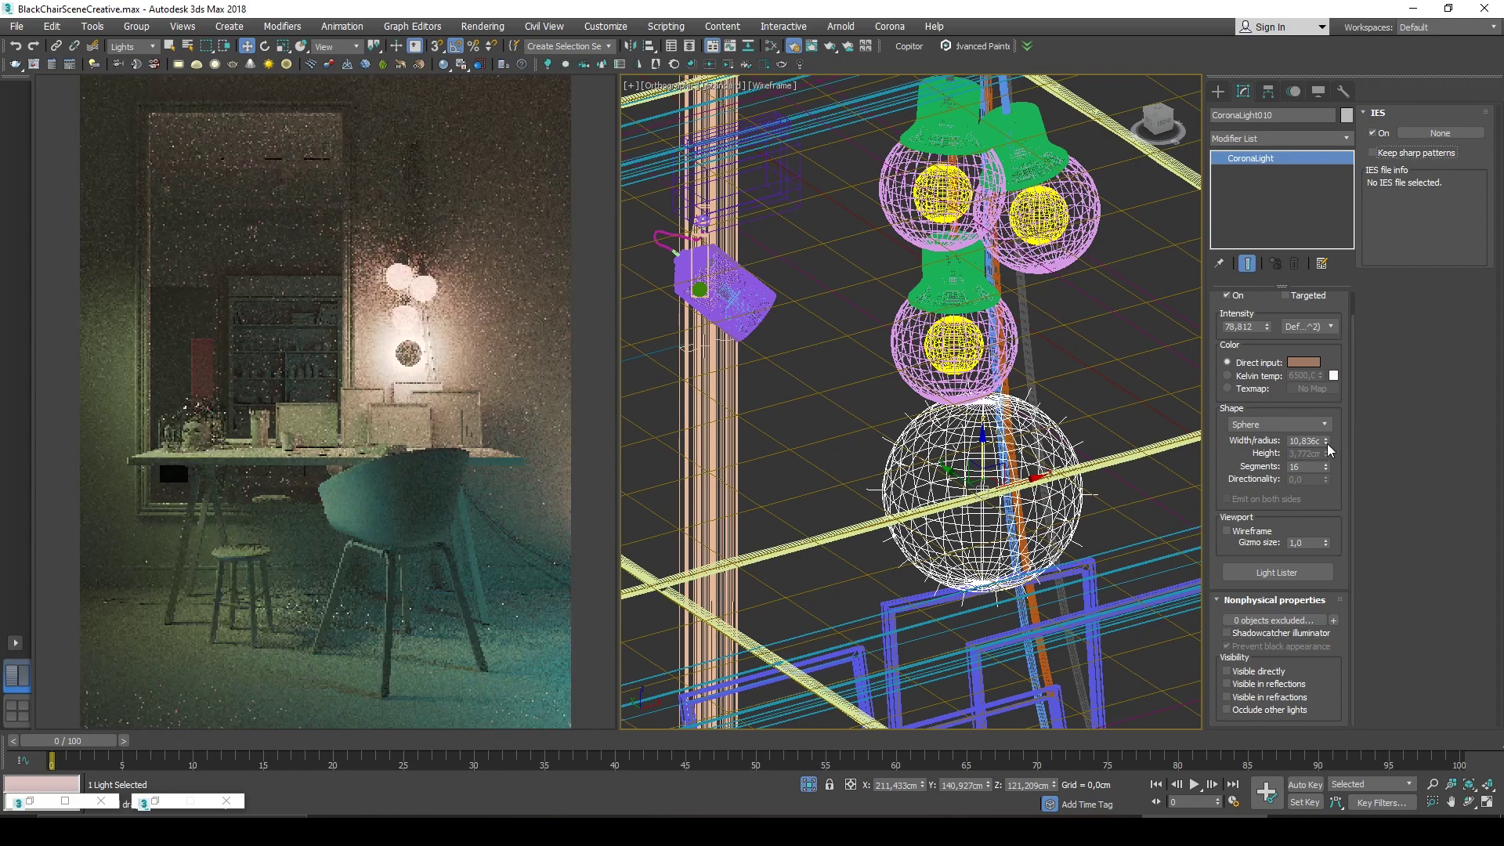
# Shrink the hidden sphere light to a 4.334 cm radius and place it beside the lowest pendant, about X 209.8, Y 129.6, Z 139.6 cm.
pyautogui.moveTo(1327, 443); pyautogui.dragTo(1335, 491)
pyautogui.keyDown('alt'); pyautogui.moveTo(1014, 492); pyautogui.dragTo(1089, 451, button='middle'); pyautogui.keyUp('alt')
pyautogui.moveTo(965, 468); pyautogui.dragTo(1065, 287)
pyautogui.click(1306, 424)
pyautogui.keyDown('alt'); pyautogui.moveTo(1127, 427); pyautogui.dragTo(1012, 429, button='middle'); pyautogui.keyUp('alt')
pyautogui.scroll(-2, 1022, 436)
pyautogui.scroll(4, 1079, 353)
pyautogui.keyDown('alt'); pyautogui.moveTo(1080, 352); pyautogui.dragTo(1086, 338, button='middle'); pyautogui.keyUp('alt')
pyautogui.moveTo(1104, 337); pyautogui.dragTo(1083, 369)
pyautogui.scroll(-2, 965, 465)
pyautogui.keyDown('alt'); pyautogui.moveTo(968, 465); pyautogui.dragTo(1180, 497, button='middle'); pyautogui.keyUp('alt')
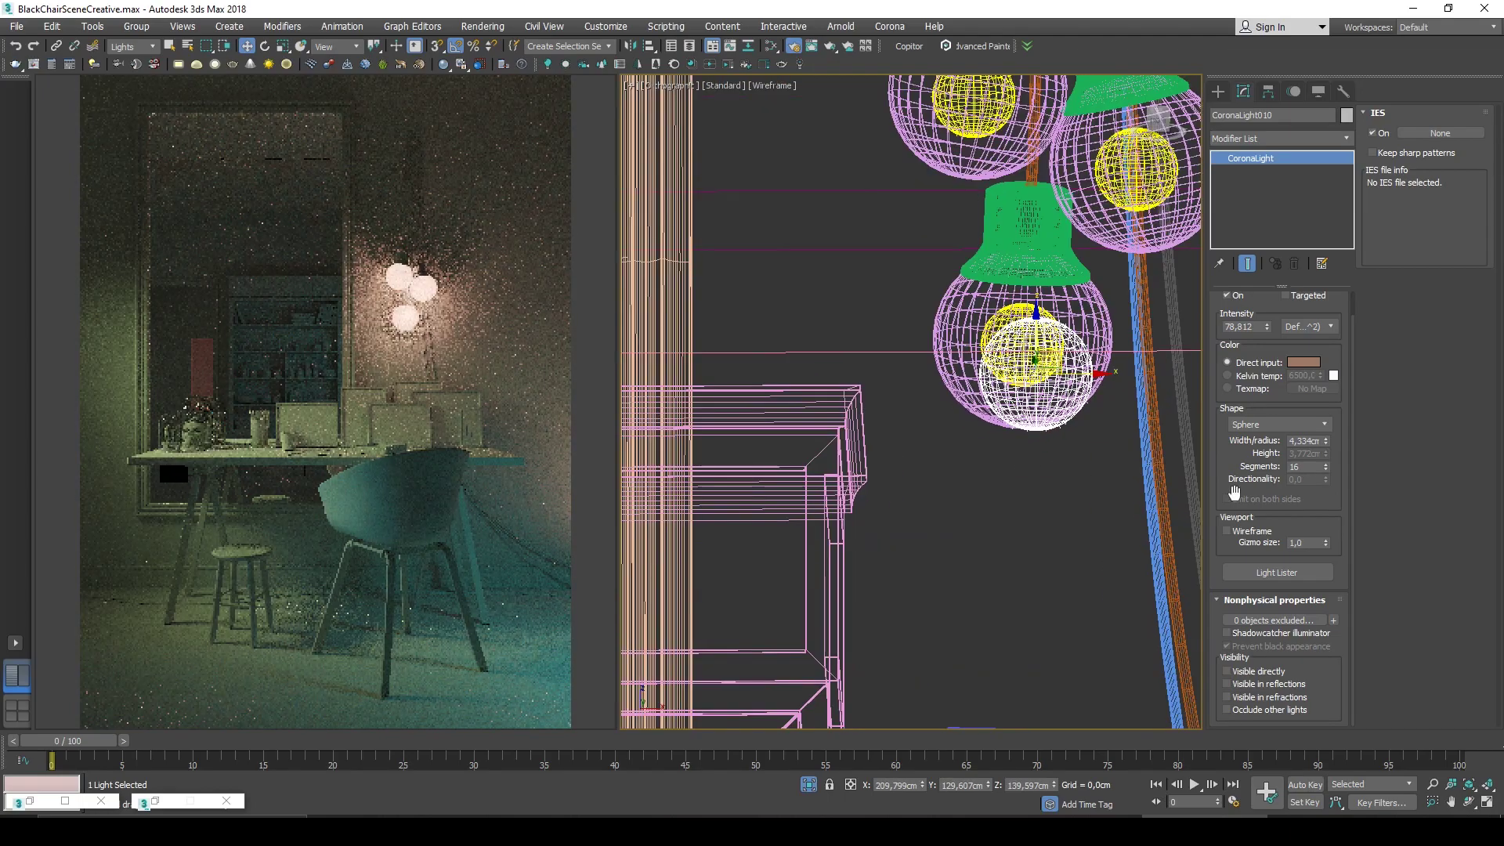
# Raise the hidden sphere light's intensity to about 193.88 and check its placement beside the pendants.
pyautogui.moveTo(1267, 328); pyautogui.dragTo(1281, 210)
pyautogui.scroll(-6, 837, 476)
pyautogui.keyDown('alt'); pyautogui.moveTo(845, 478); pyautogui.dragTo(866, 542, button='middle'); pyautogui.keyUp('alt')
pyautogui.scroll(-4, 901, 525)
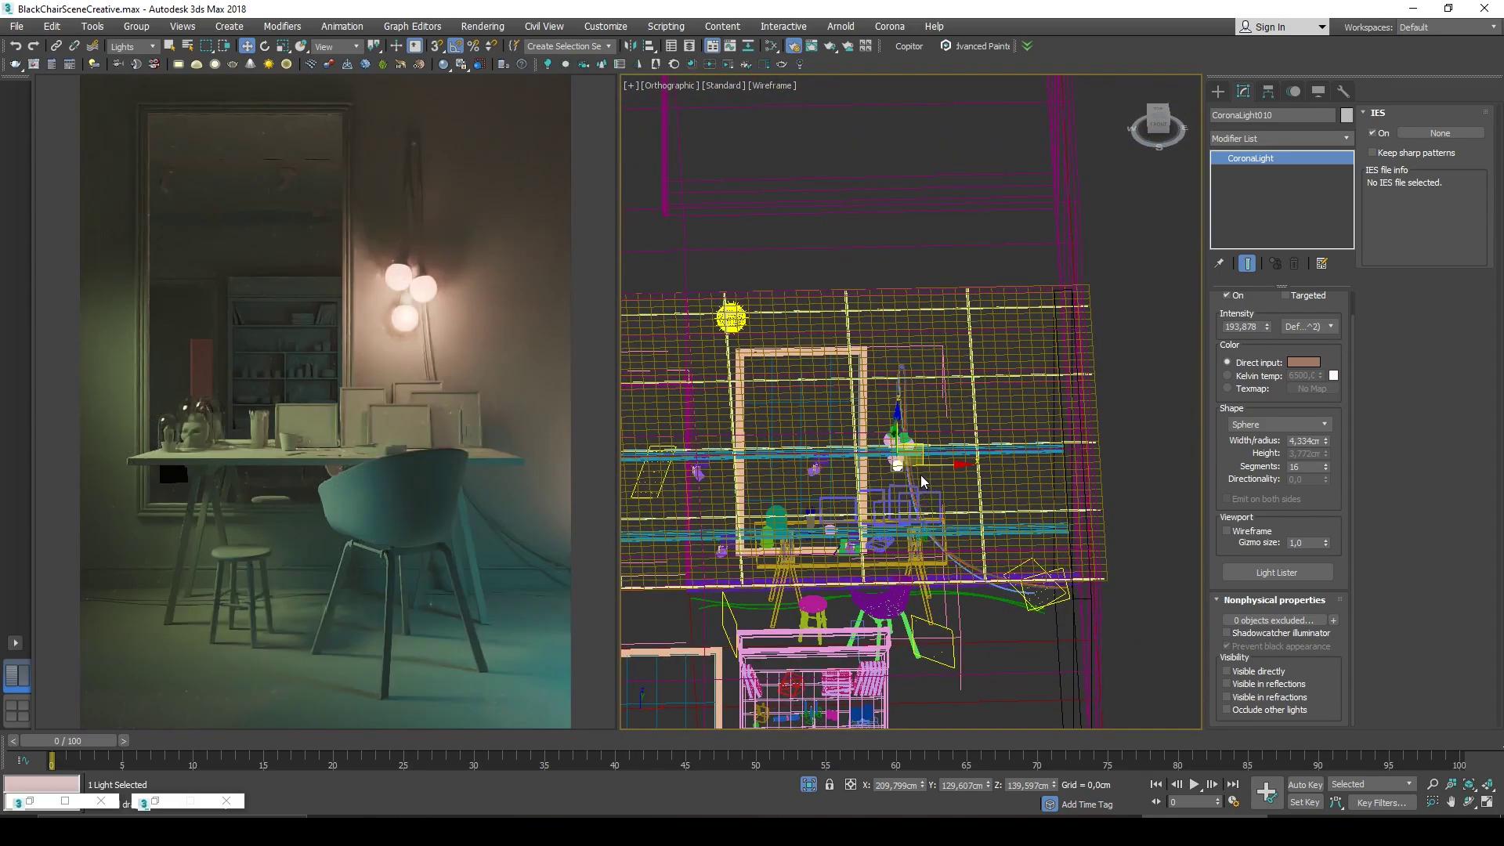
pyautogui.scroll(2, 923, 467)
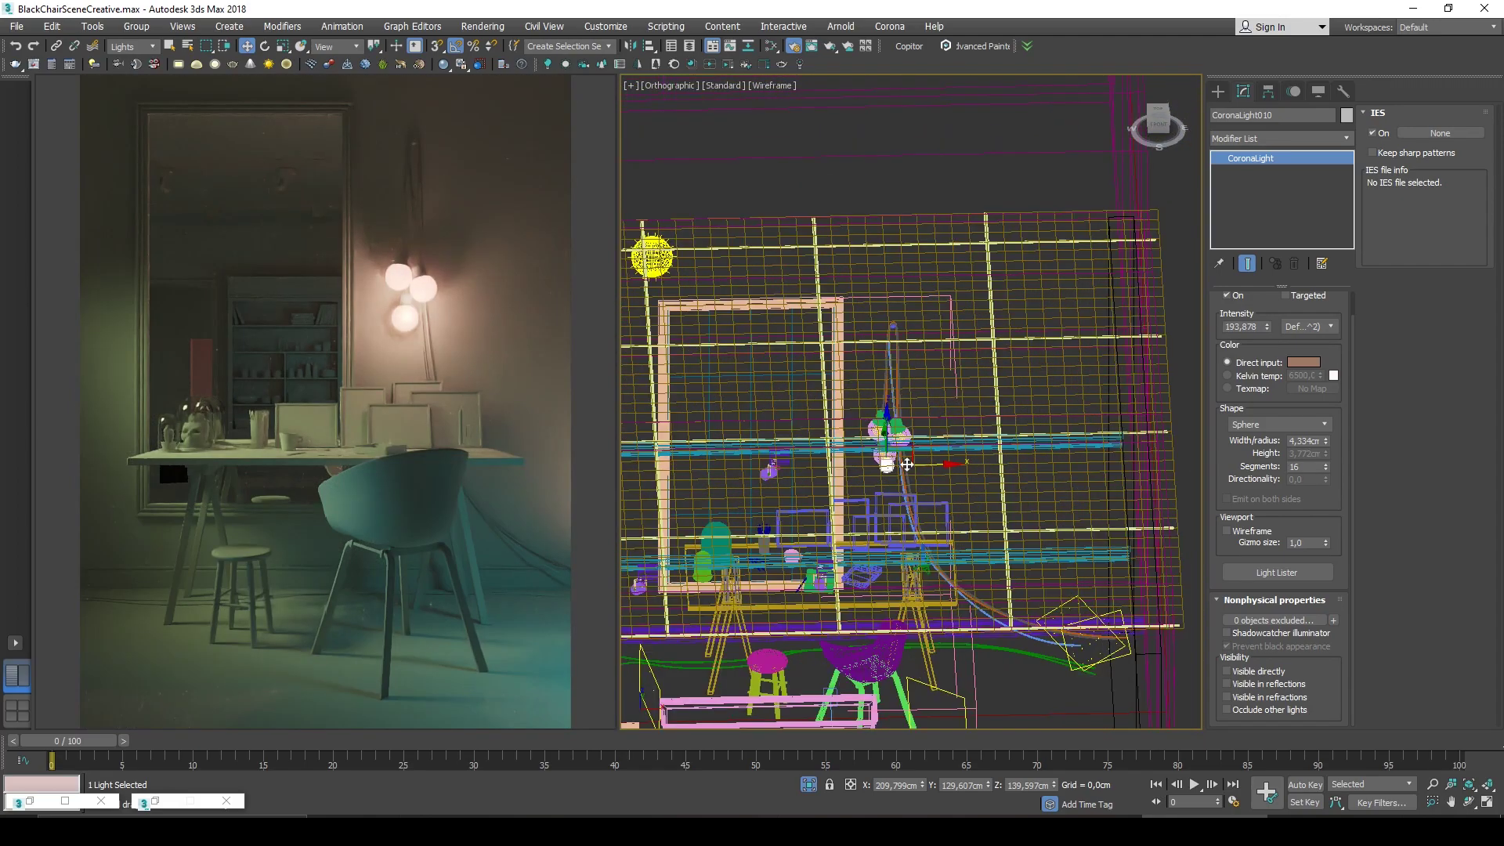
pyautogui.scroll(7, 869, 446)
pyautogui.scroll(-2, 901, 486)
pyautogui.keyDown('alt'); pyautogui.moveTo(897, 501); pyautogui.dragTo(947, 514, button='middle'); pyautogui.keyUp('alt')
pyautogui.scroll(-2, 952, 461)
pyautogui.scroll(-5, 953, 460)
pyautogui.scroll(2, 946, 514)
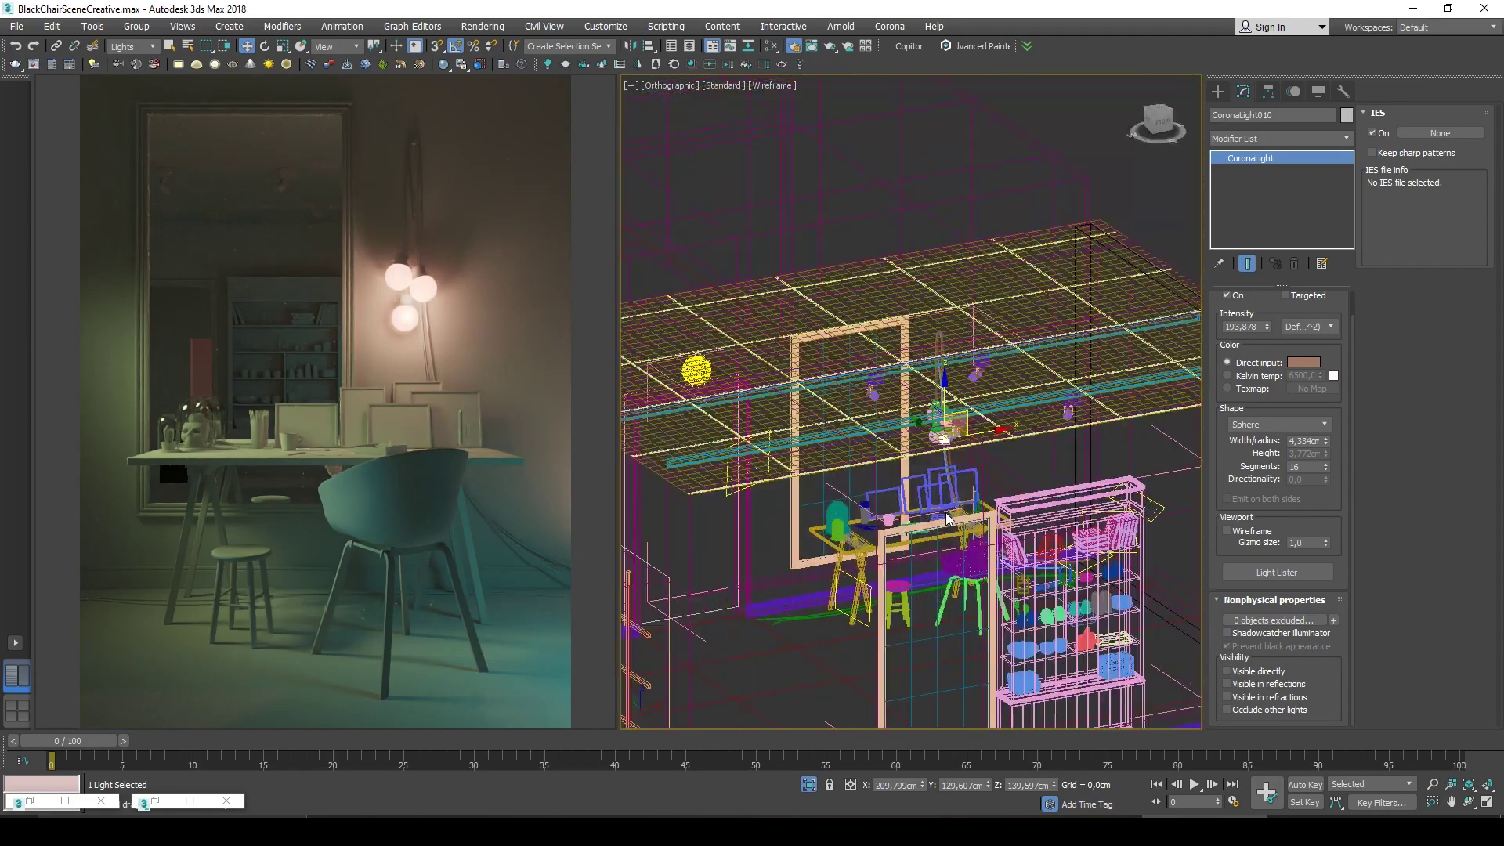
# Create a CoronaVolumeMtl in the Slate Material Editor and set its absorption distance to 2000 cm.
pyautogui.click(773, 48)
pyautogui.moveTo(1086, 427); pyautogui.dragTo(1048, 586, button='middle')
pyautogui.moveTo(759, 438); pyautogui.dragTo(932, 556, button='middle')
pyautogui.scroll(-4, 657, 636)
pyautogui.scroll(7, 684, 548)
pyautogui.moveTo(681, 525); pyautogui.dragTo(979, 505)
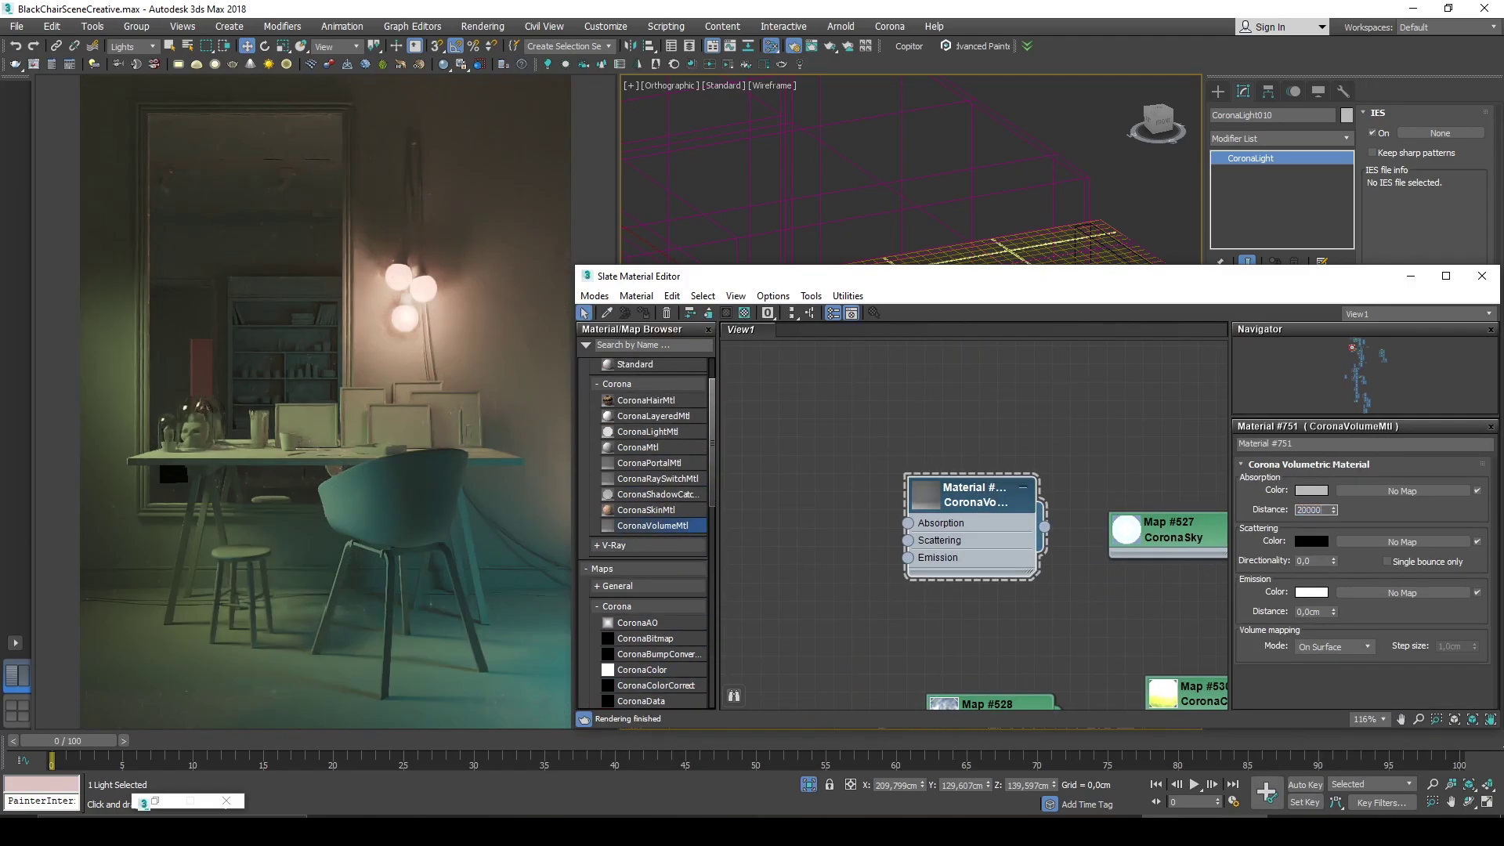
pyautogui.moveTo(956, 618); pyautogui.dragTo(971, 606, button='middle')
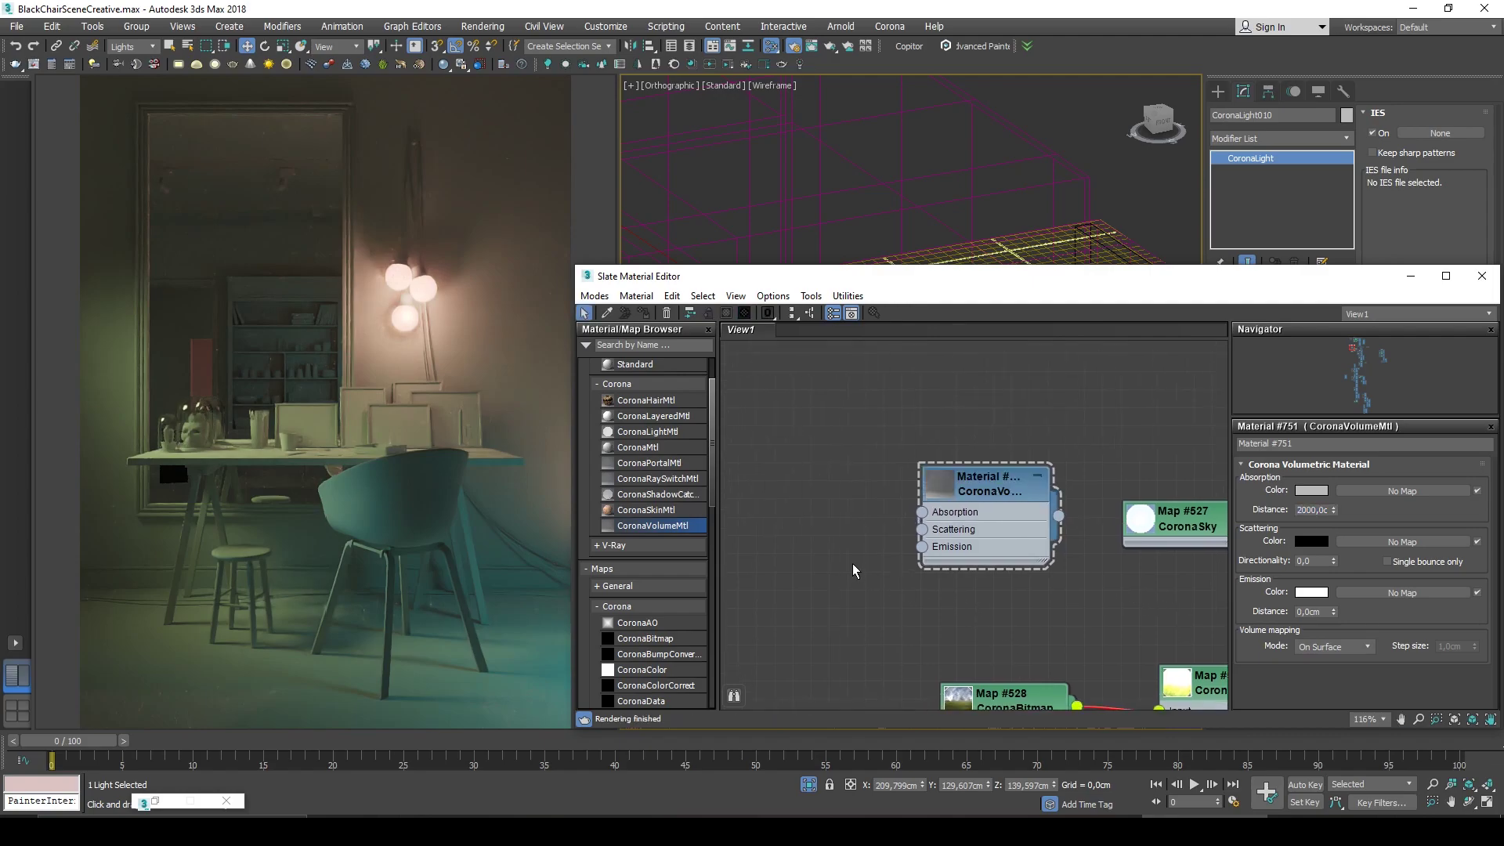
# Assign the new CoronaVolumeMtl as the scene environment's global volume material in the render setup.
pyautogui.press('F10')
pyautogui.scroll(-2, 444, 536)
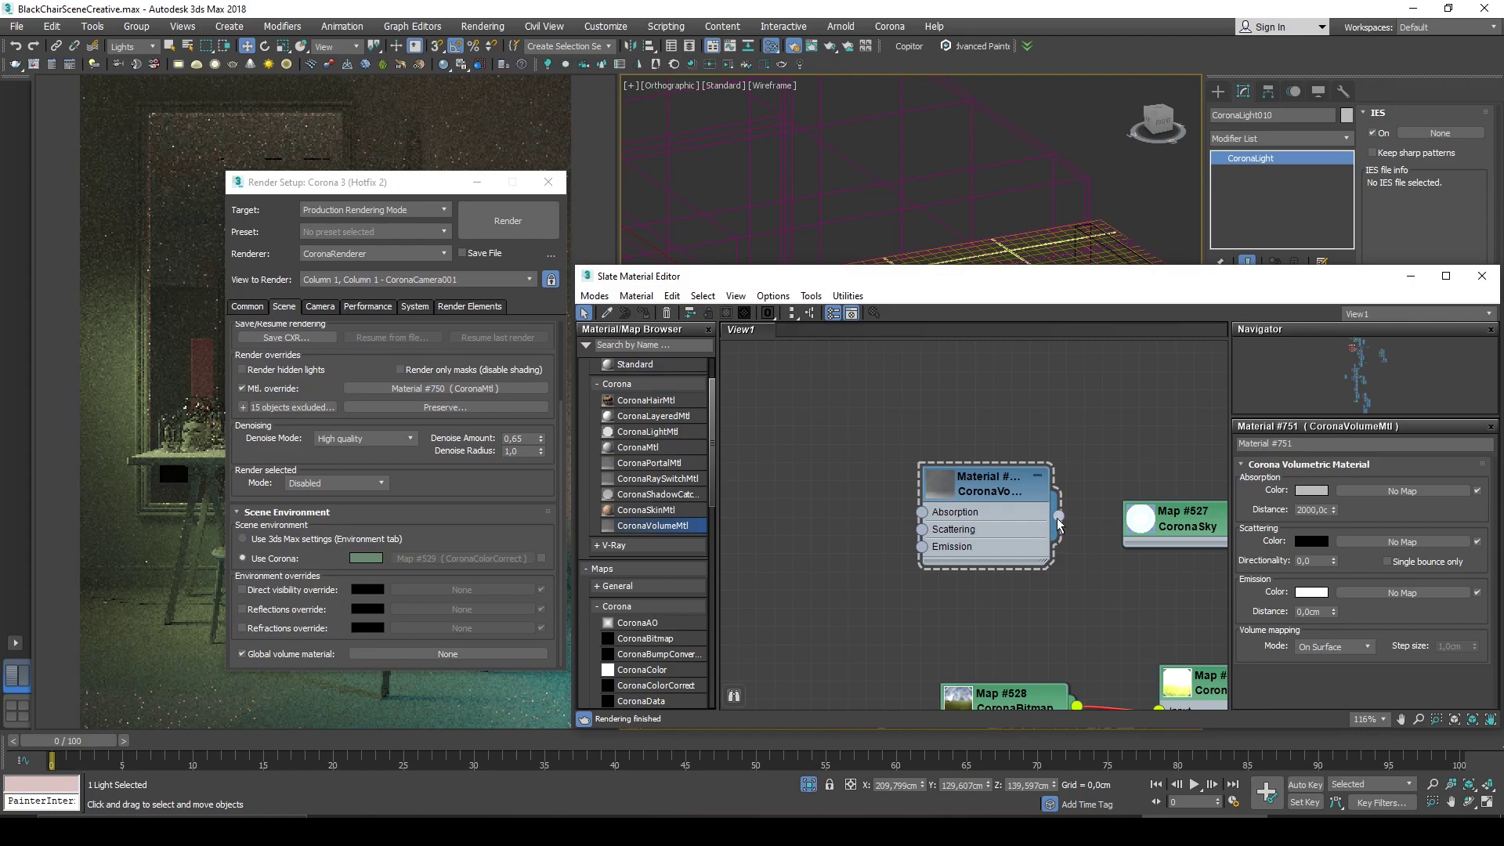
pyautogui.moveTo(479, 653); pyautogui.dragTo(479, 653)
pyautogui.click(361, 475)
pyautogui.click(477, 182)
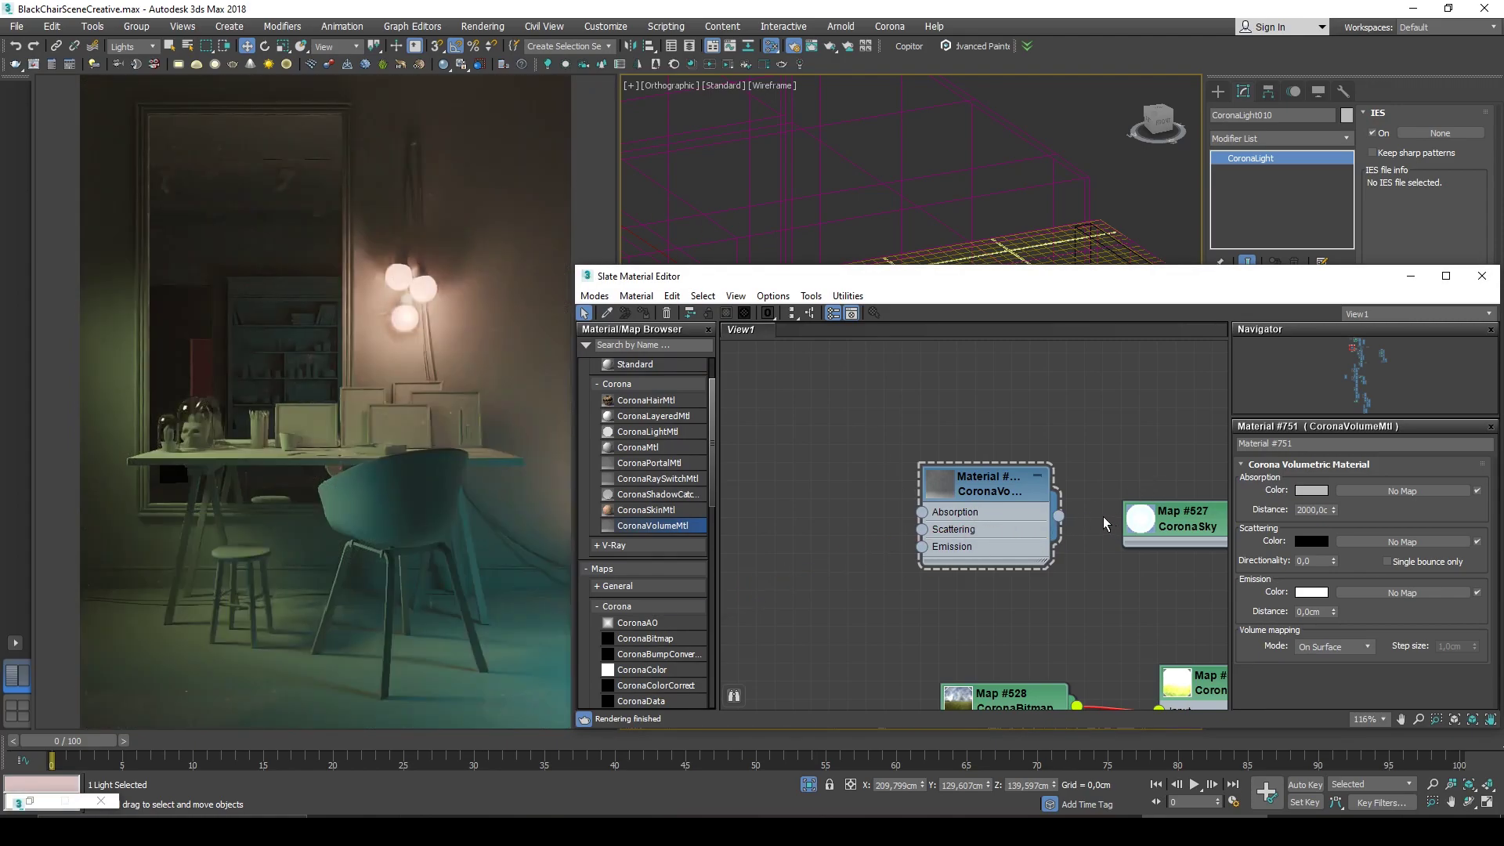
# Darken the volume material's absorption color to a medium gray.
pyautogui.click(1312, 490)
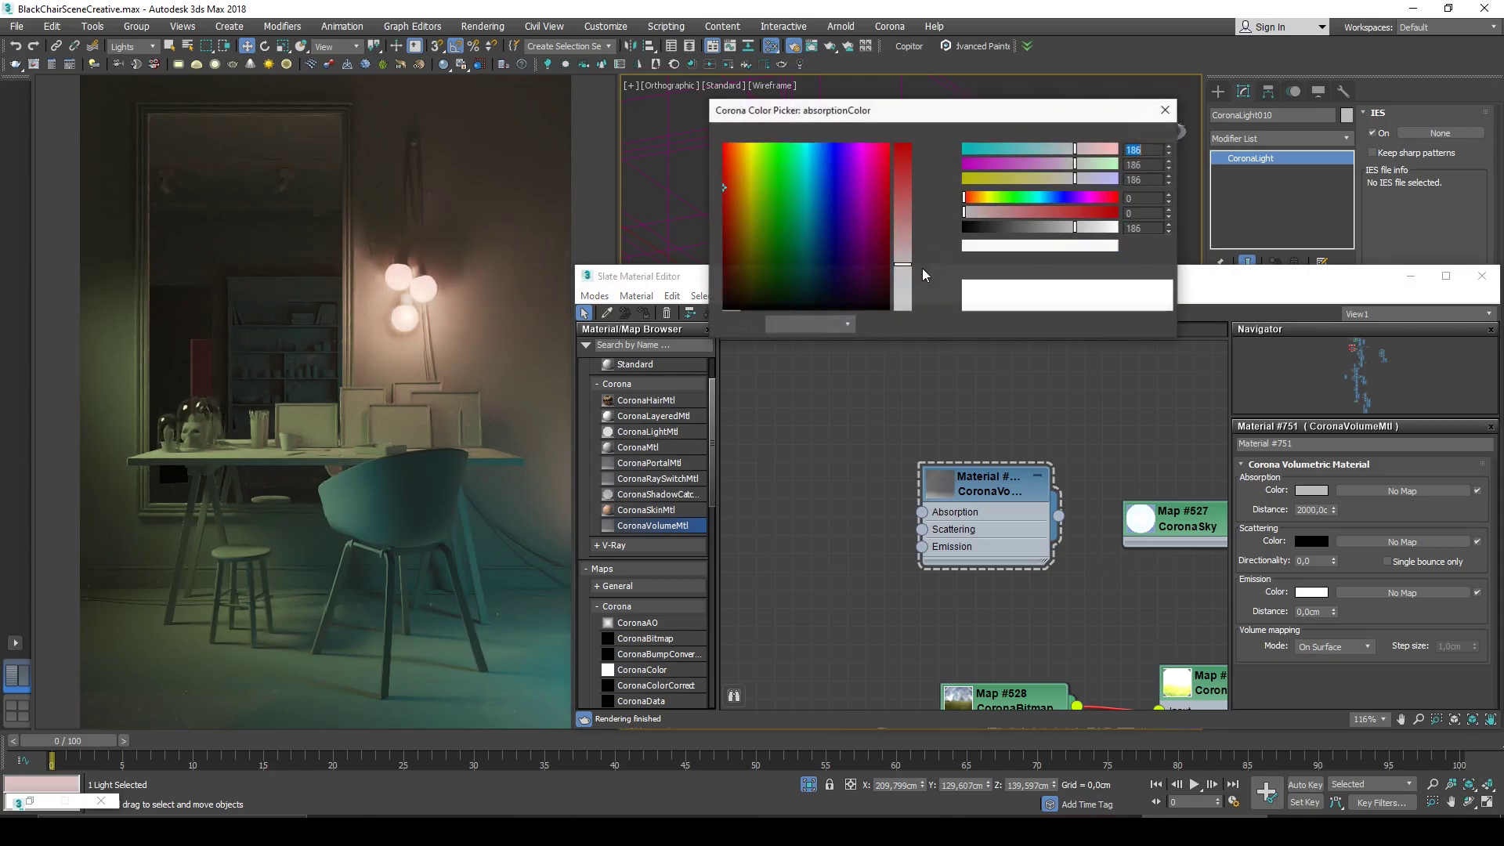
pyautogui.moveTo(1066, 231); pyautogui.dragTo(1058, 232)
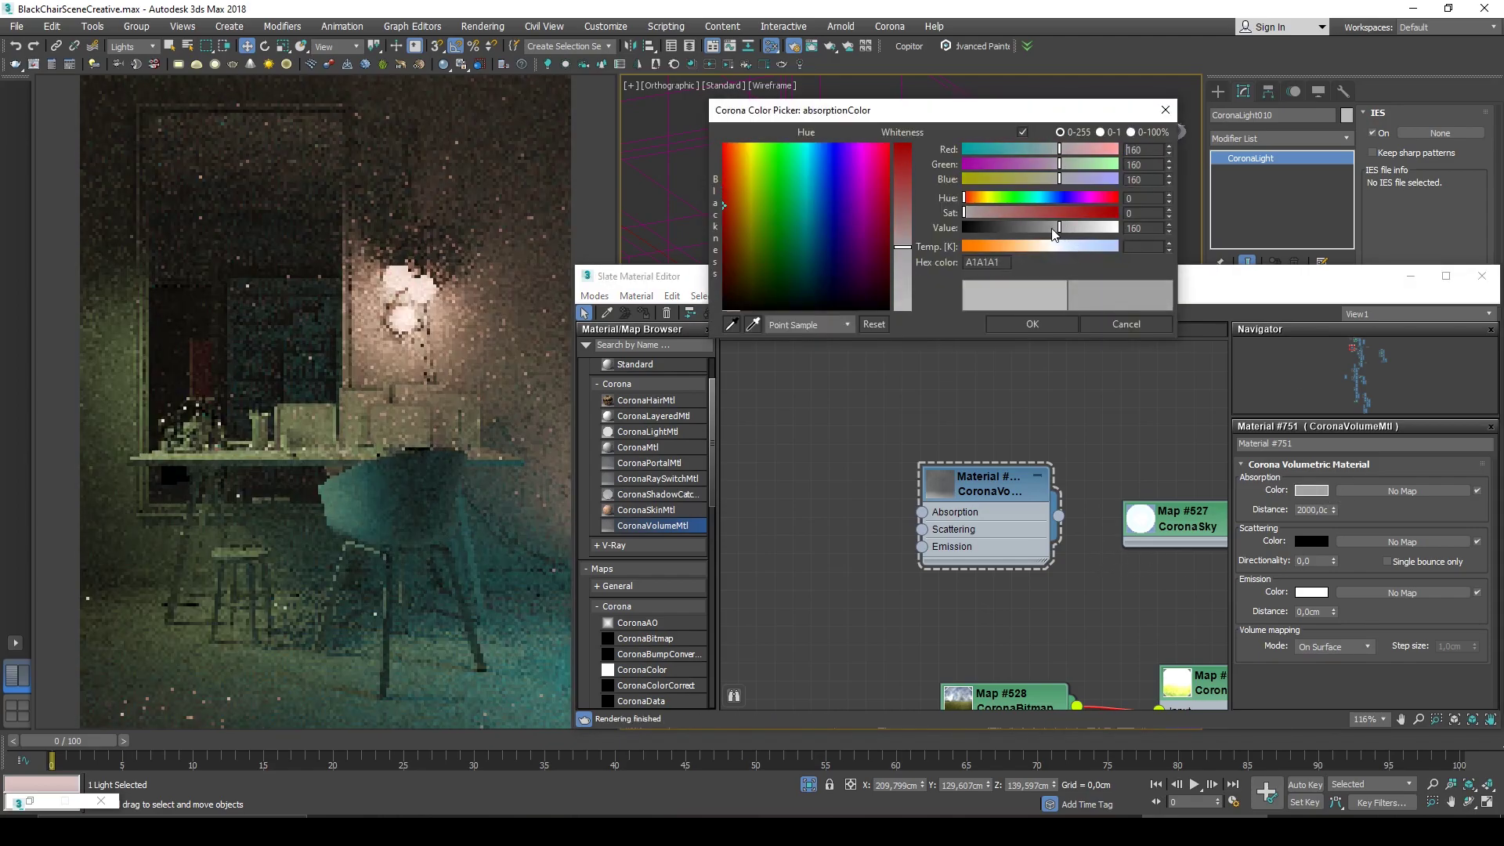
pyautogui.click(1051, 324)
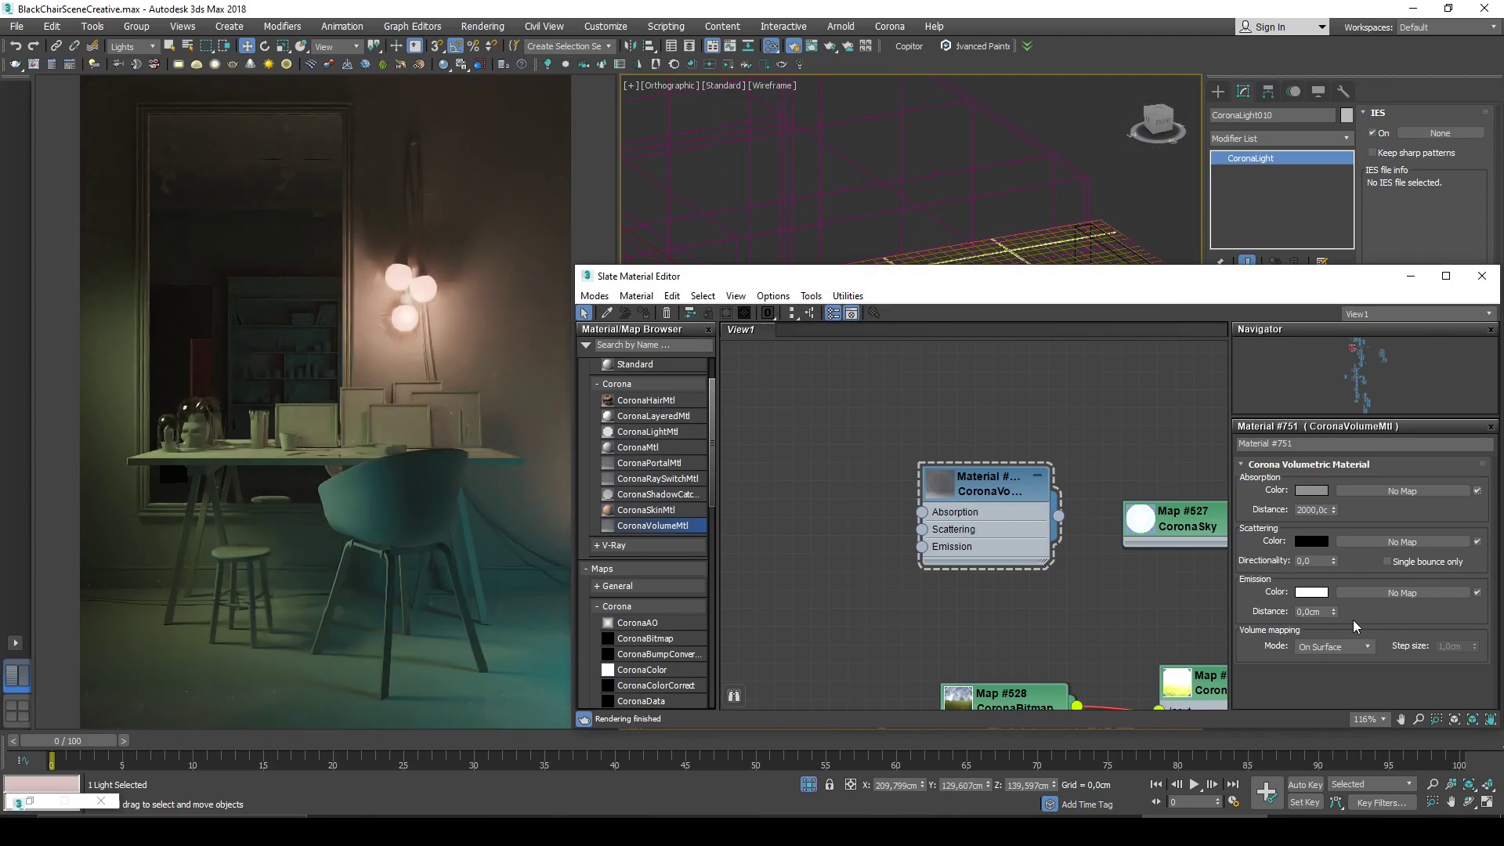
# Try an emission distance of 0.01 cm on the volume material and return it to zero.
pyautogui.moveTo(1333, 610); pyautogui.dragTo(1333, 601)
pyautogui.rightClick(1333, 611)
pyautogui.click(1333, 609)
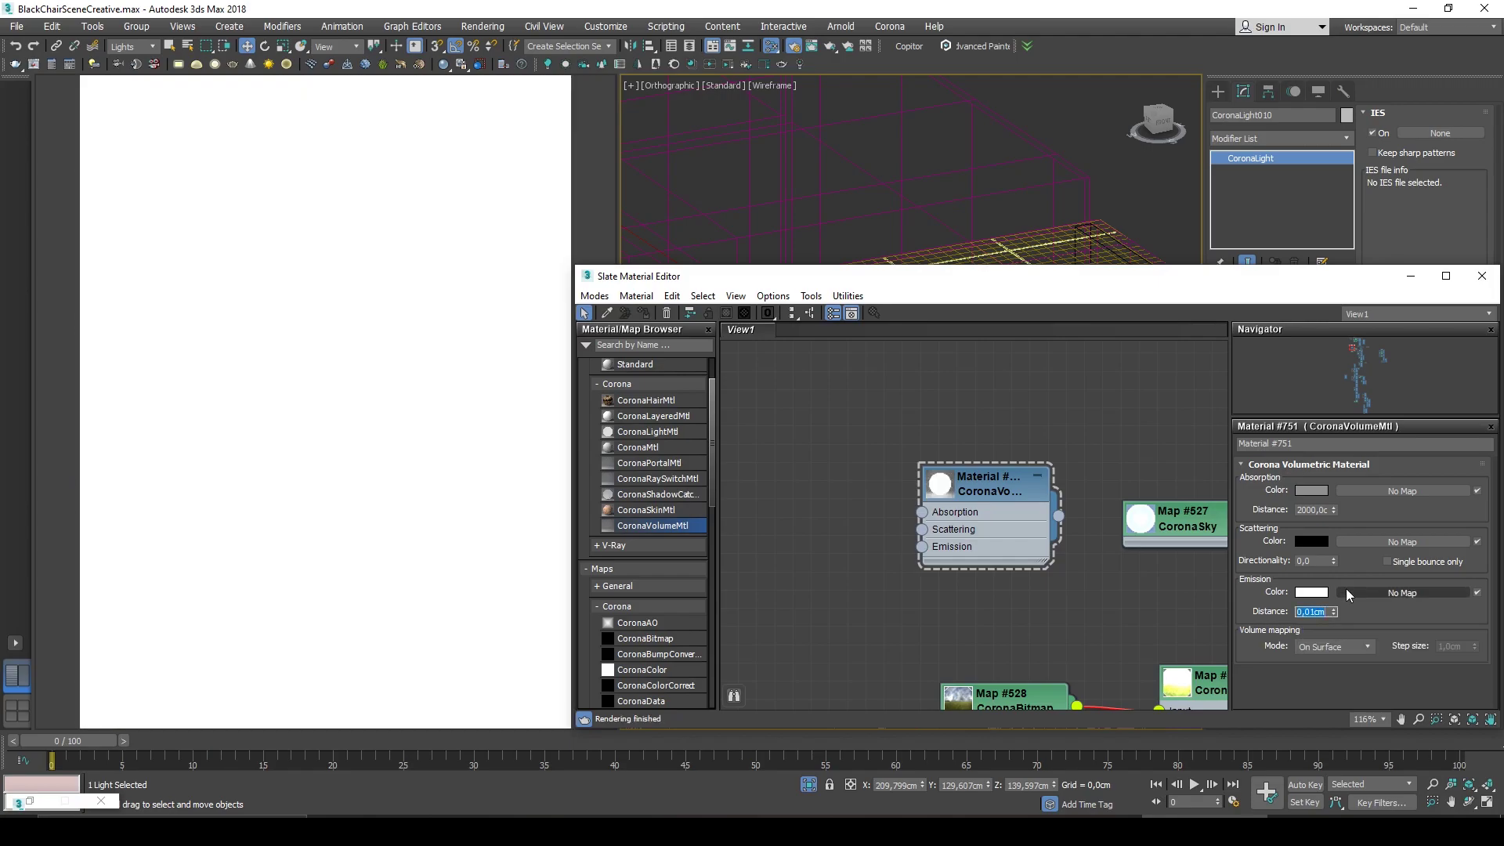
pyautogui.moveTo(1333, 612); pyautogui.dragTo(1334, 625)
# Change the volume material's emission color to a dark gray.
pyautogui.click(1311, 592)
pyautogui.click(1007, 232)
pyautogui.click(1032, 323)
# Set the volume material's scattering directionality to 0.01 and raise it to 0.03.
pyautogui.write('1')
pyautogui.press('Return')
pyautogui.click(1314, 561)
pyautogui.write('0,01')
pyautogui.press('Return')
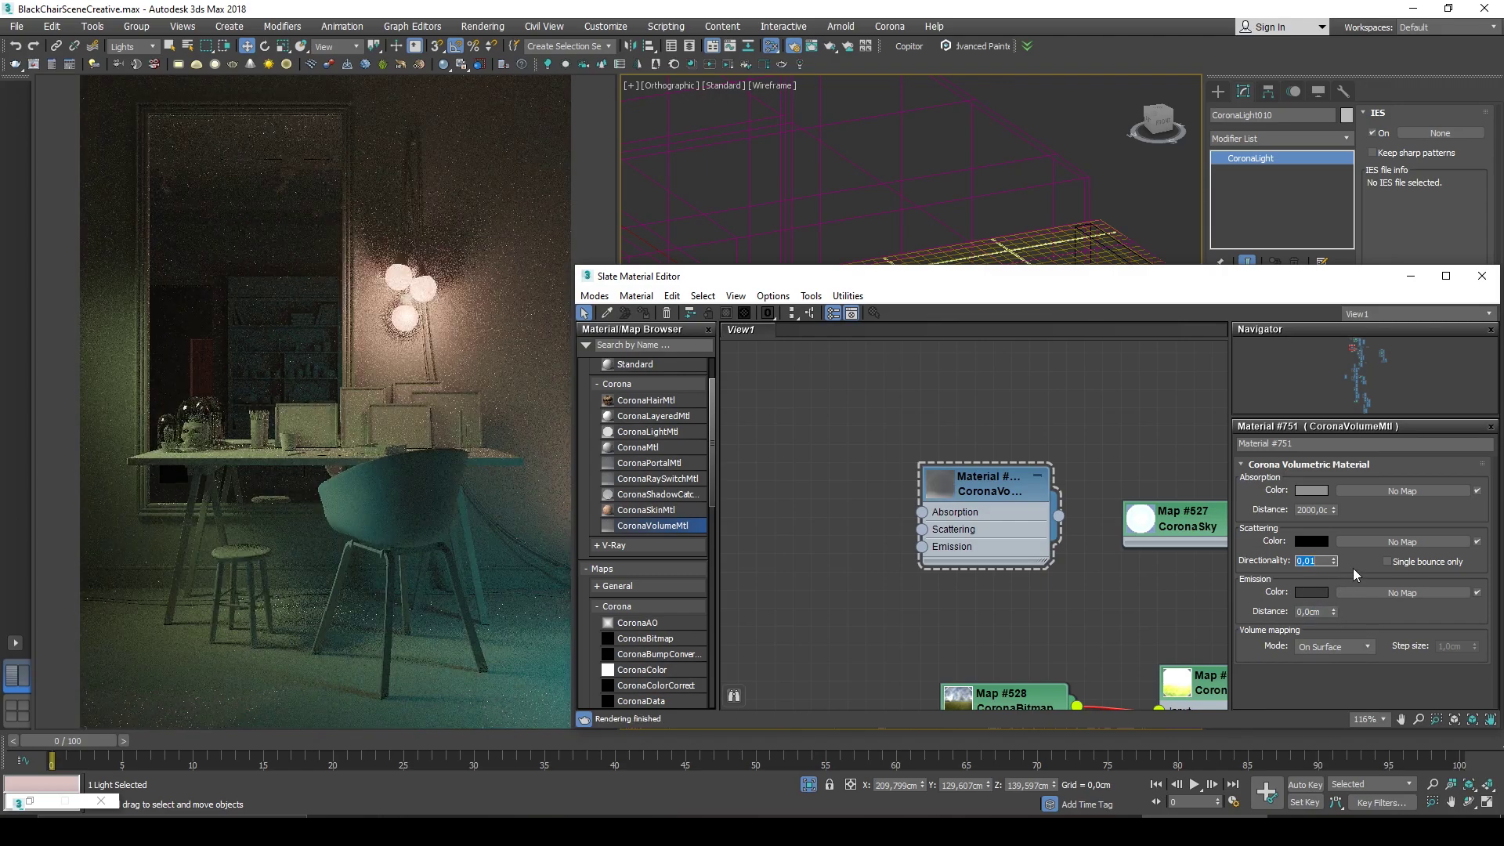
pyautogui.moveTo(1334, 561); pyautogui.dragTo(1337, 559)
# Set the volume material's absorption distance to 8000 cm and minimize the material editor.
pyautogui.click(1306, 509)
pyautogui.write('8000')
pyautogui.press('Return')
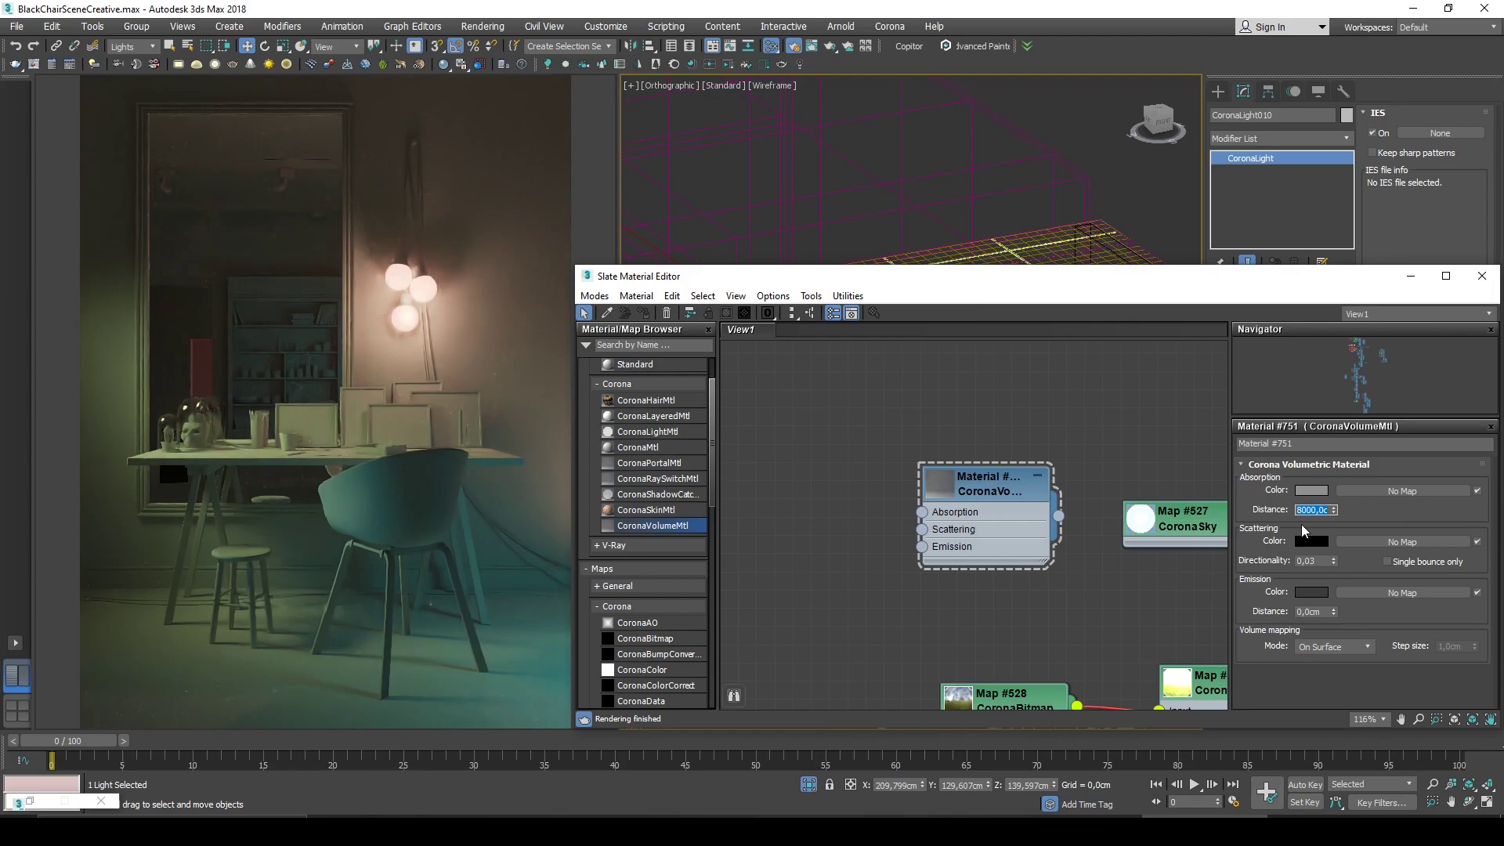
pyautogui.click(1411, 276)
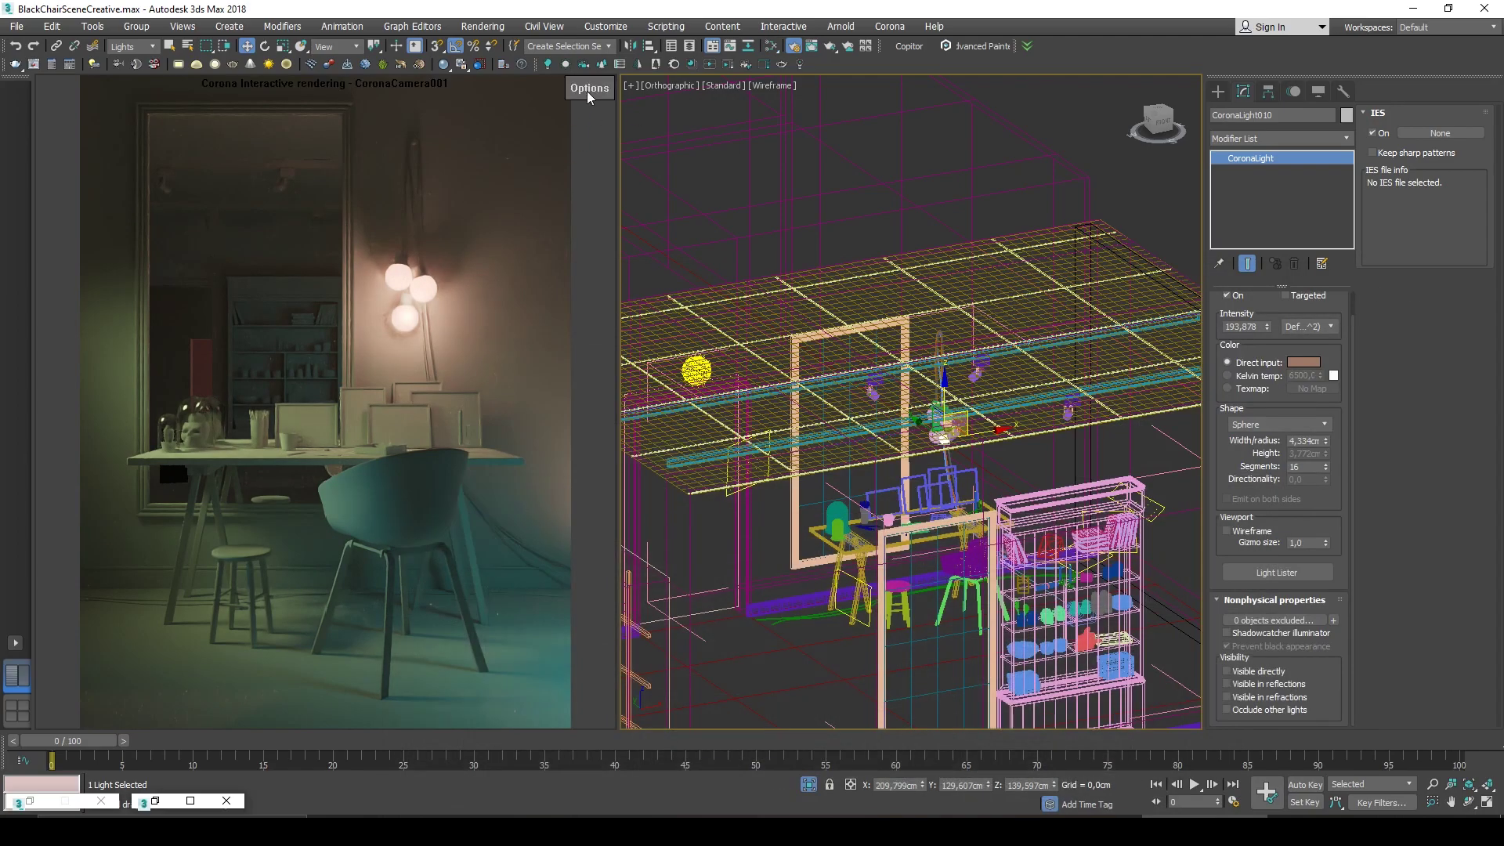
# Stop the docked interactive render, clear the selection and switch the wireframe viewport to the CoronaCamera001 view.
pyautogui.click(589, 88)
pyautogui.click(627, 127)
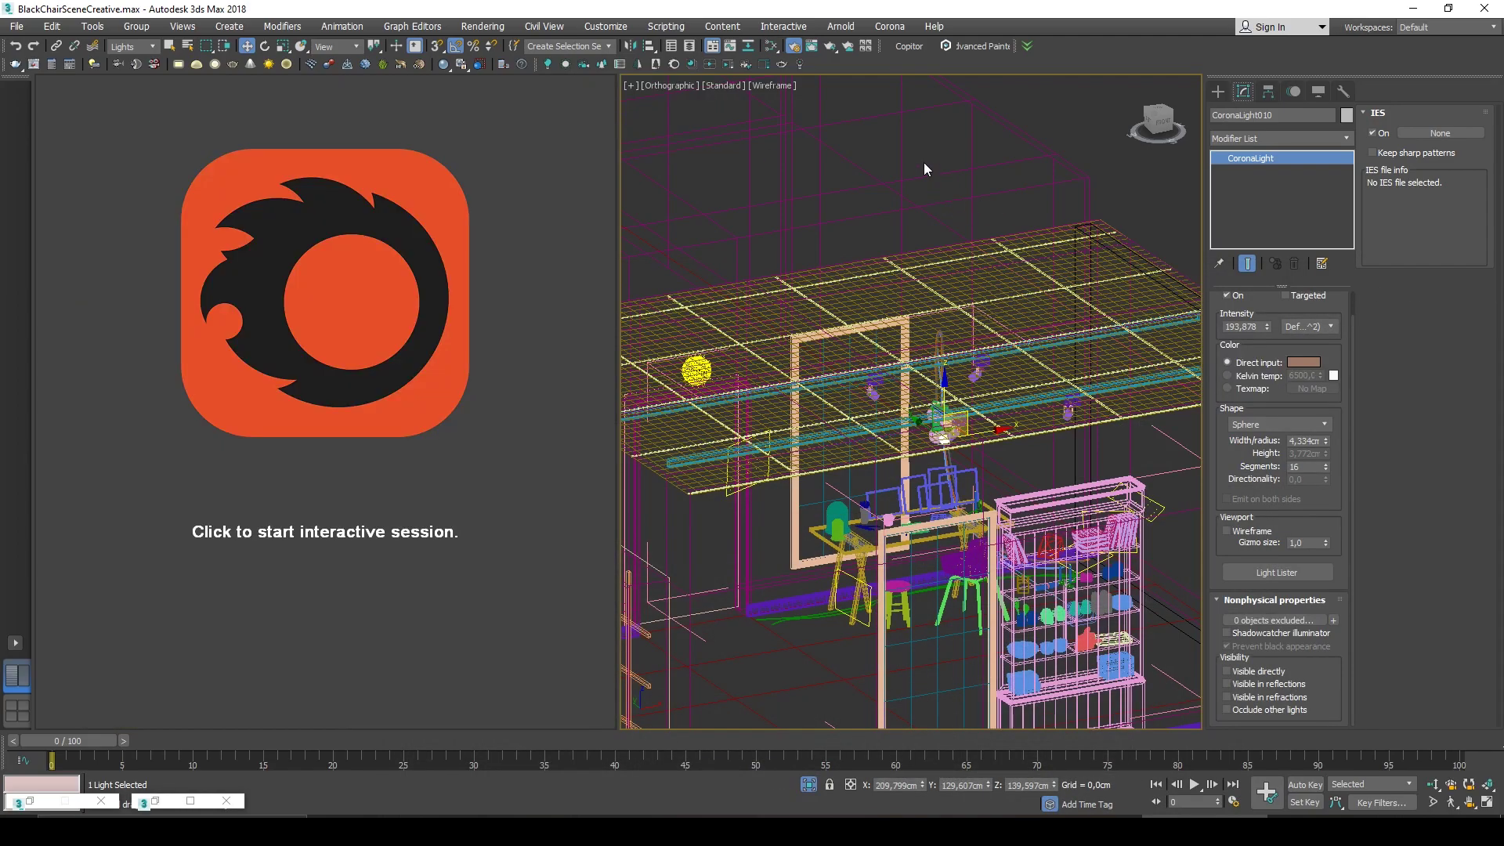
pyautogui.click(909, 169)
pyautogui.press('c')
# Restore the material editor and render setup windows and open the Corona frame buffer.
pyautogui.click(155, 801)
pyautogui.click(30, 801)
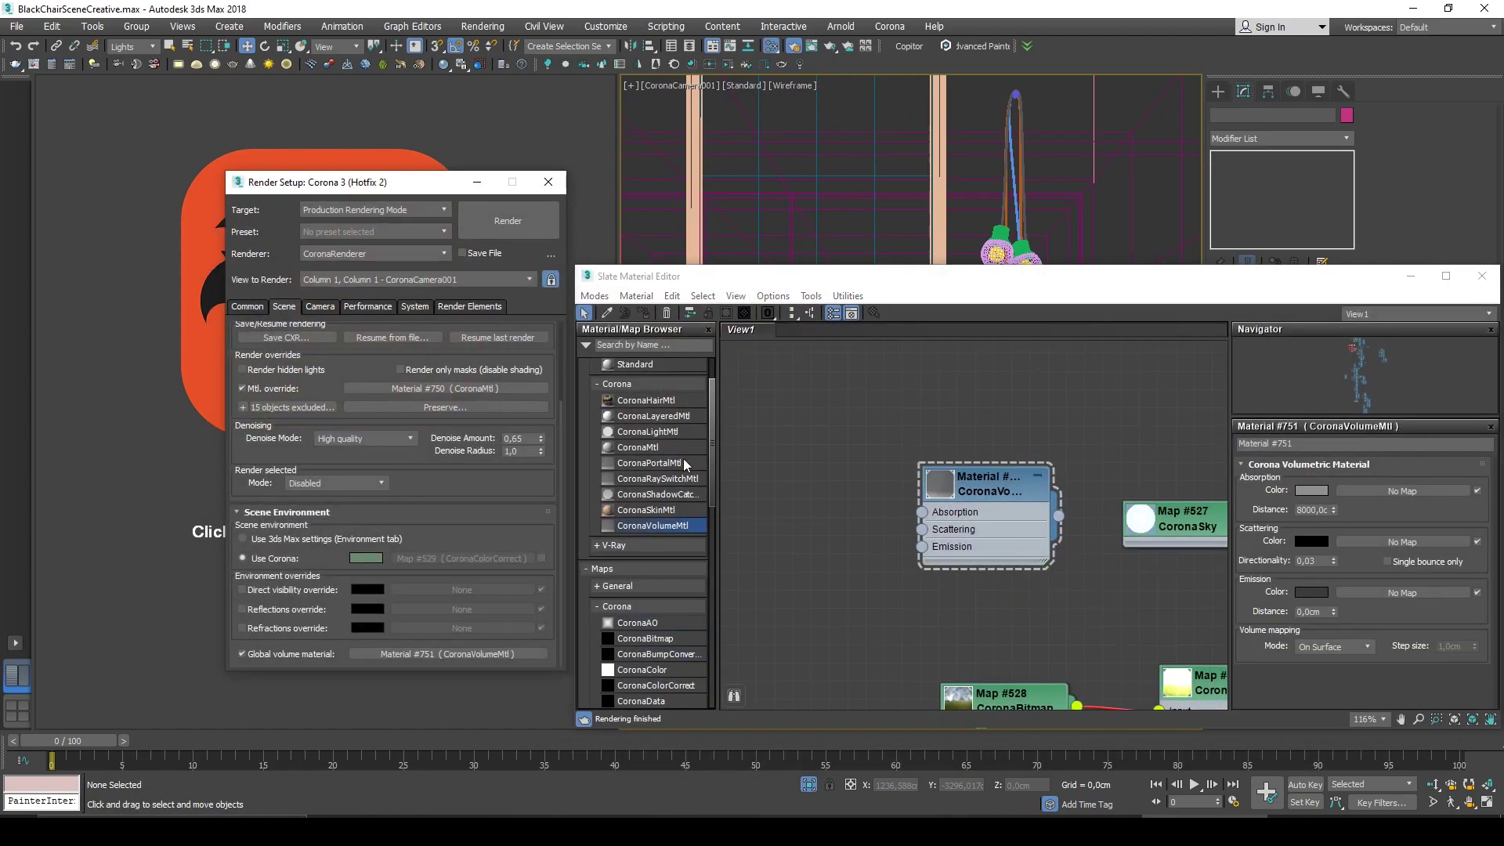
pyautogui.scroll(3, 341, 352)
pyautogui.click(342, 351)
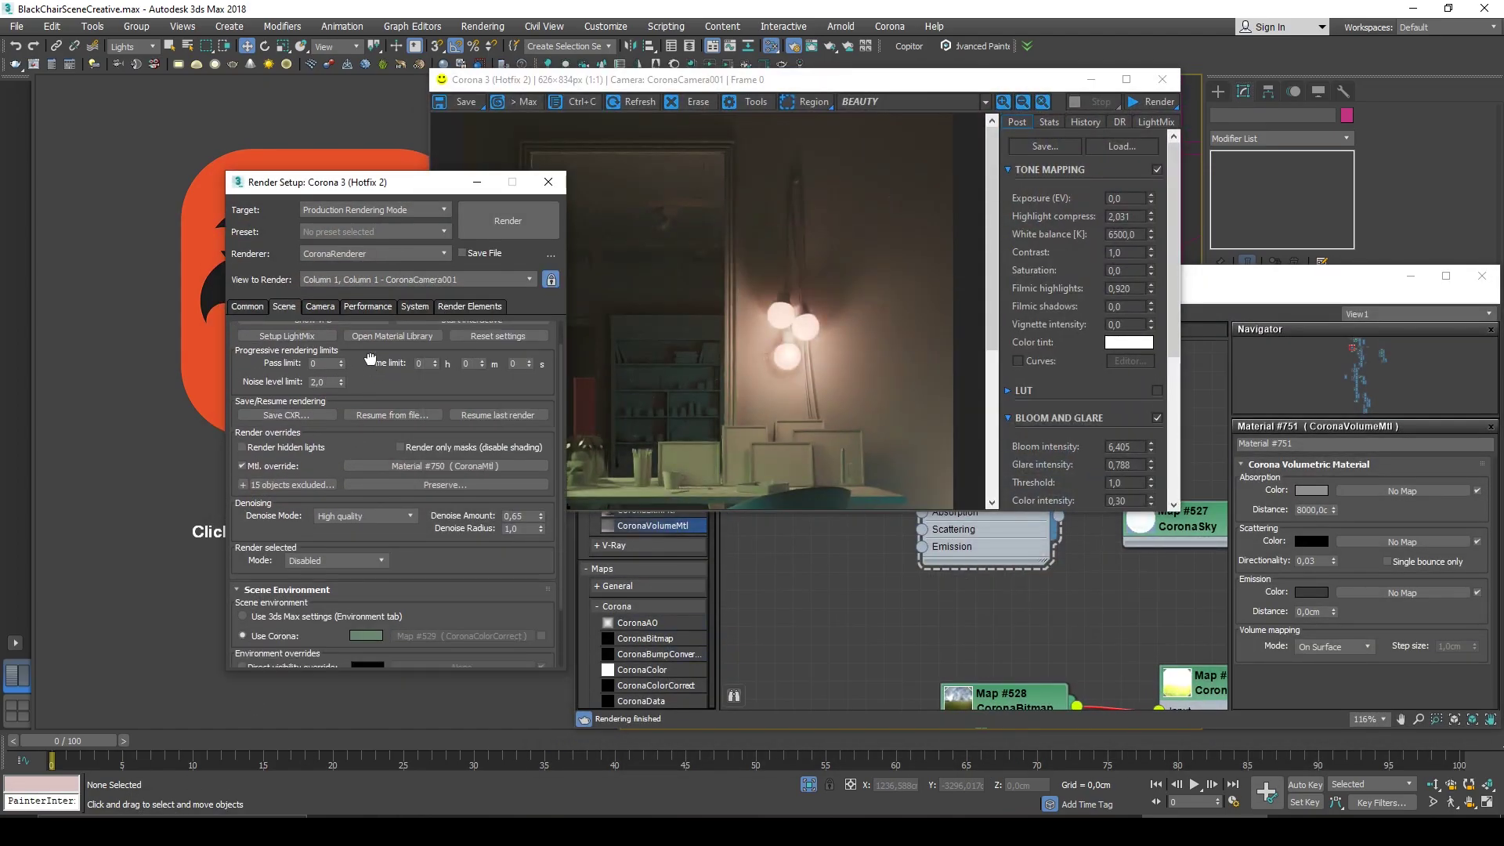
# Maximize the Corona frame buffer and set the tone mapping to highlight compress 1.0 and filmic highlights 0.952.
pyautogui.click(815, 176)
pyautogui.click(1145, 104)
pyautogui.click(1126, 79)
pyautogui.moveTo(1488, 220); pyautogui.dragTo(1497, 190)
pyautogui.moveTo(1498, 110); pyautogui.dragTo(1491, 23)
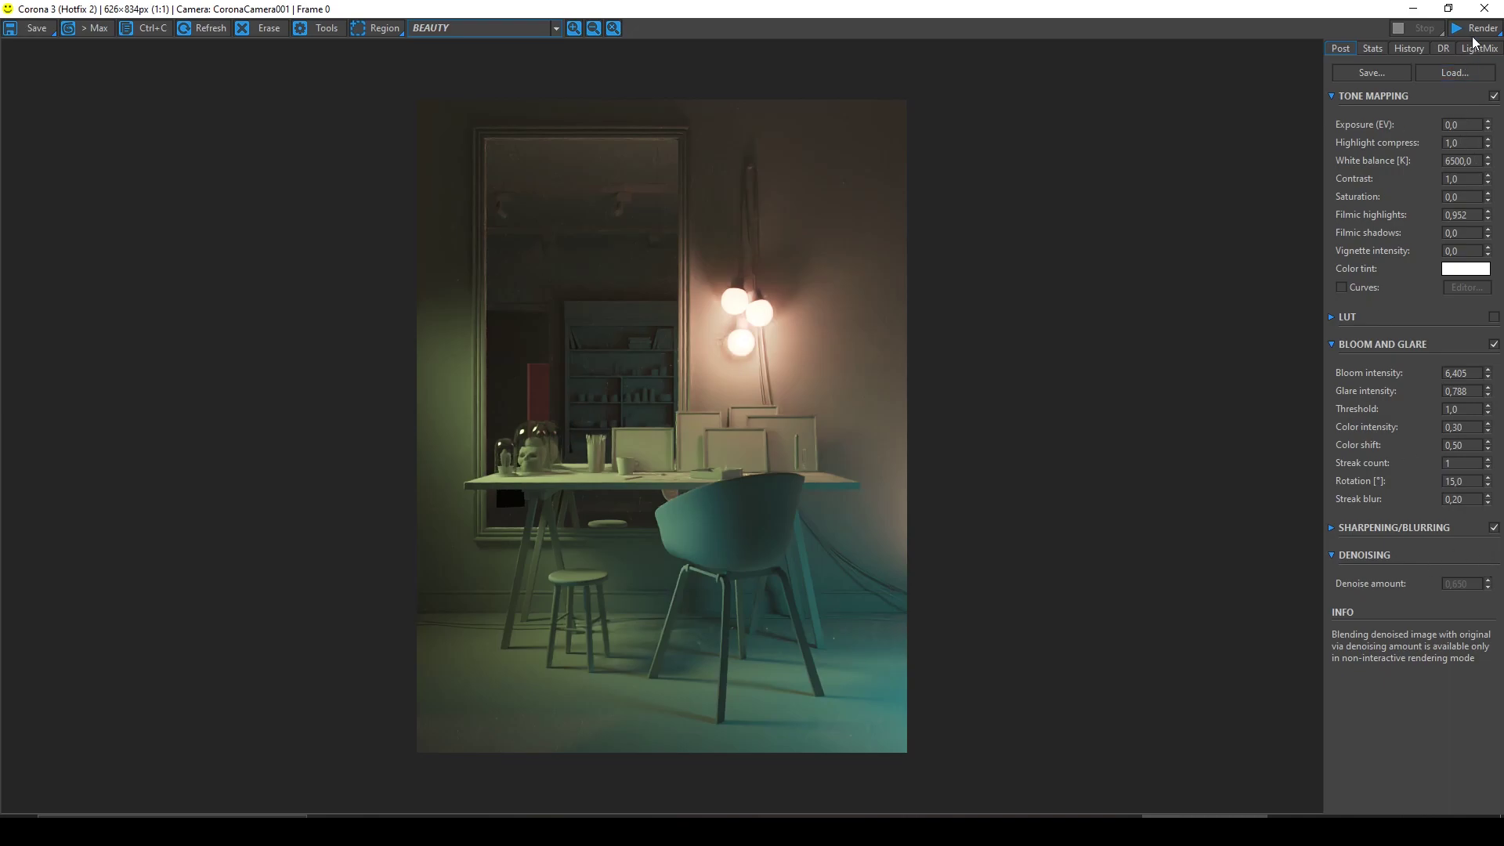
# Start the production render of the camera view and enlarge the image in the frame buffer.
pyautogui.click(1454, 29)
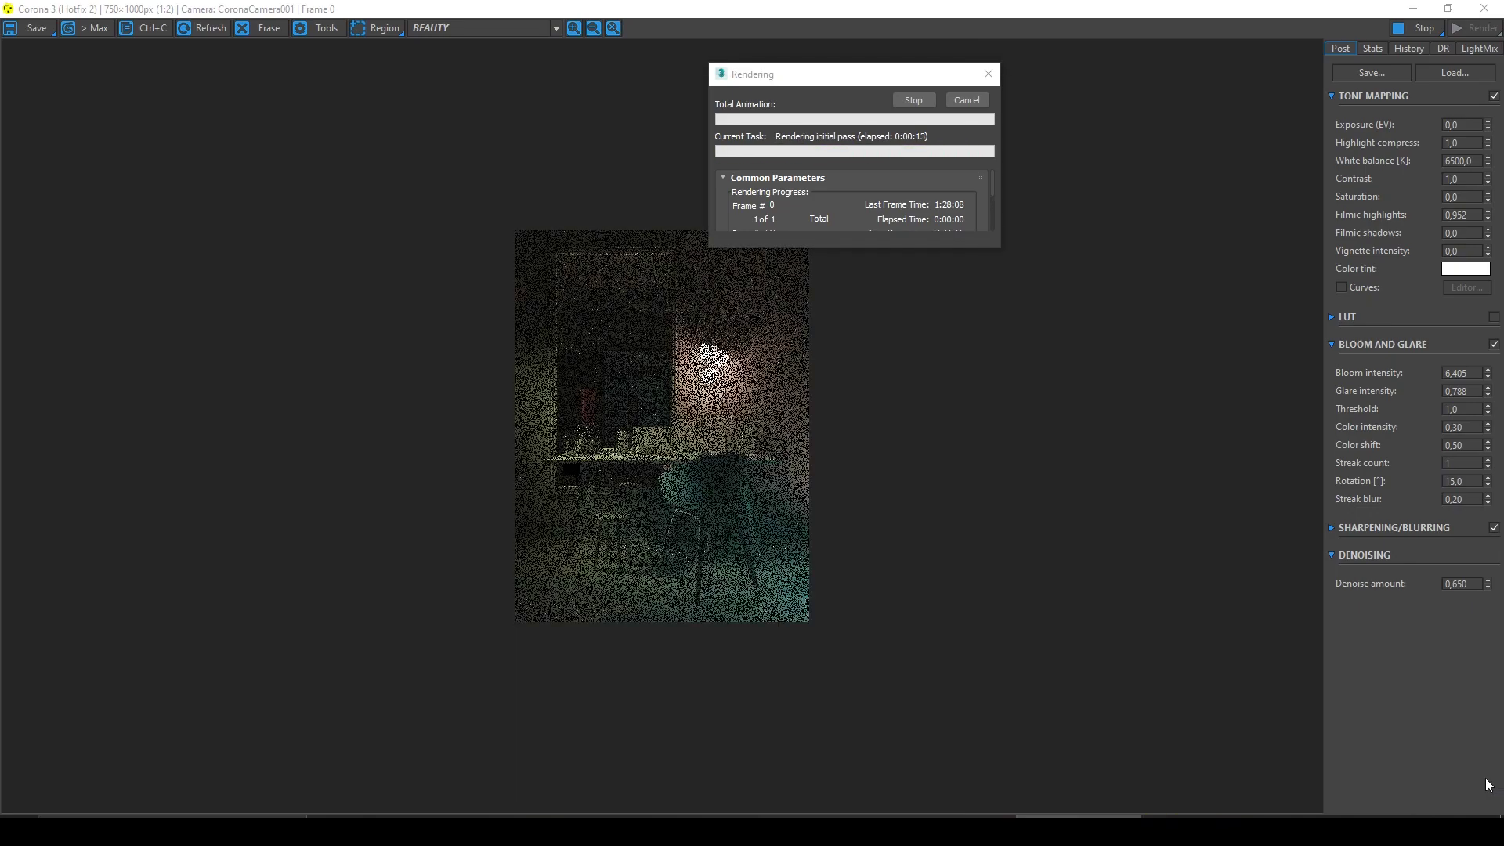
pyautogui.scroll(1, 552, 593)
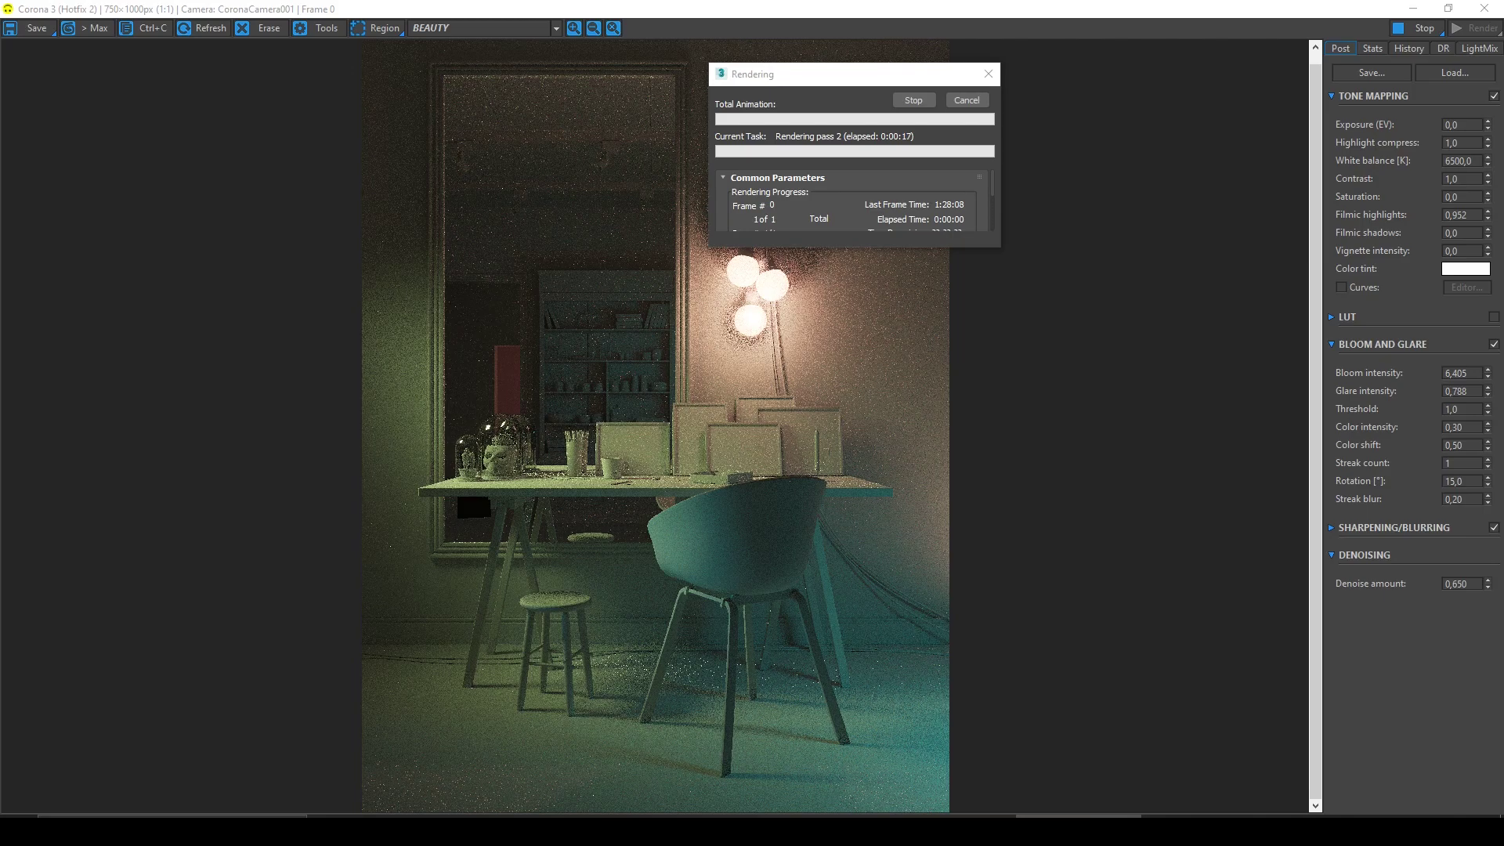